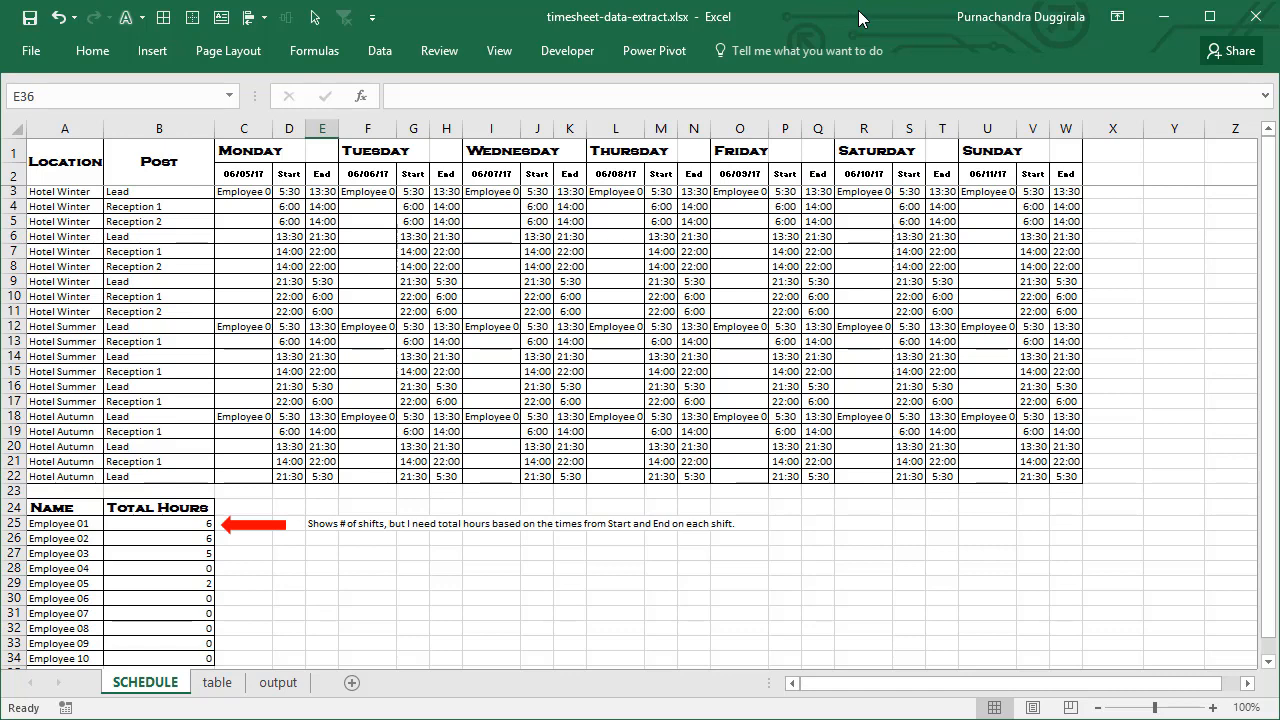
Examine the schedule's layout: the Location and Post columns for each hotel, and the Monday block
left_click(63, 174)
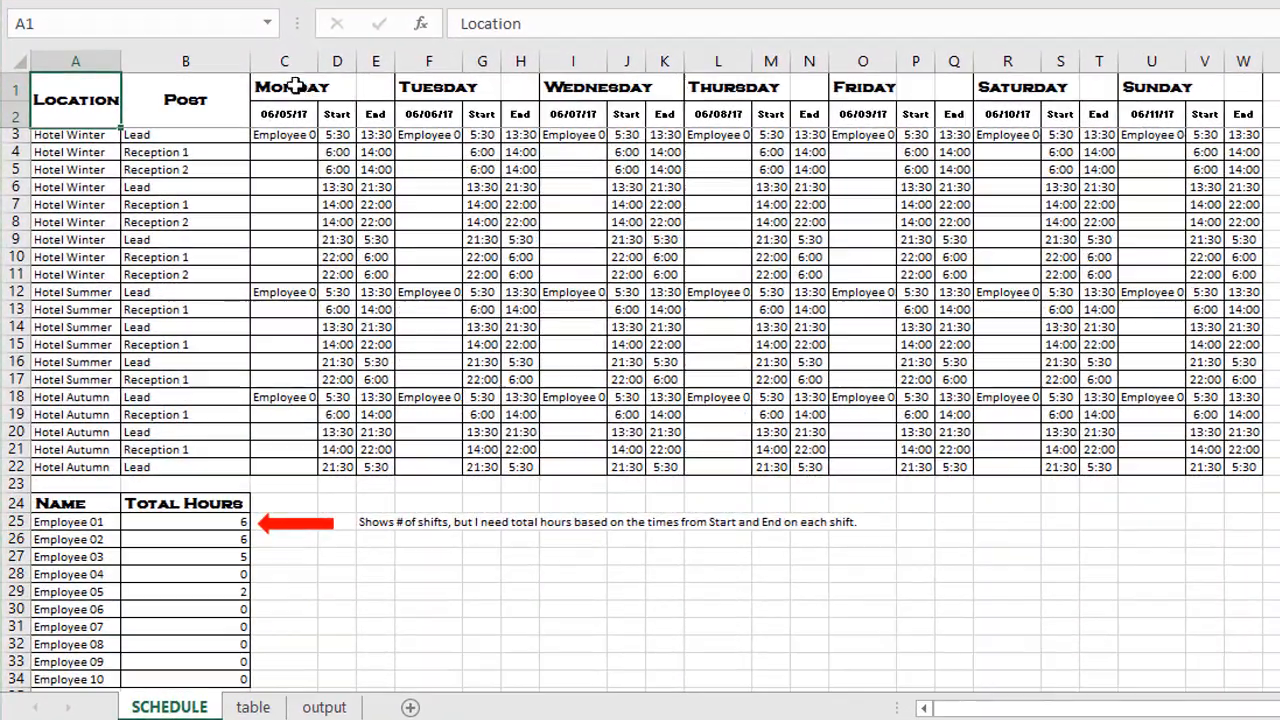
left_click(296, 89)
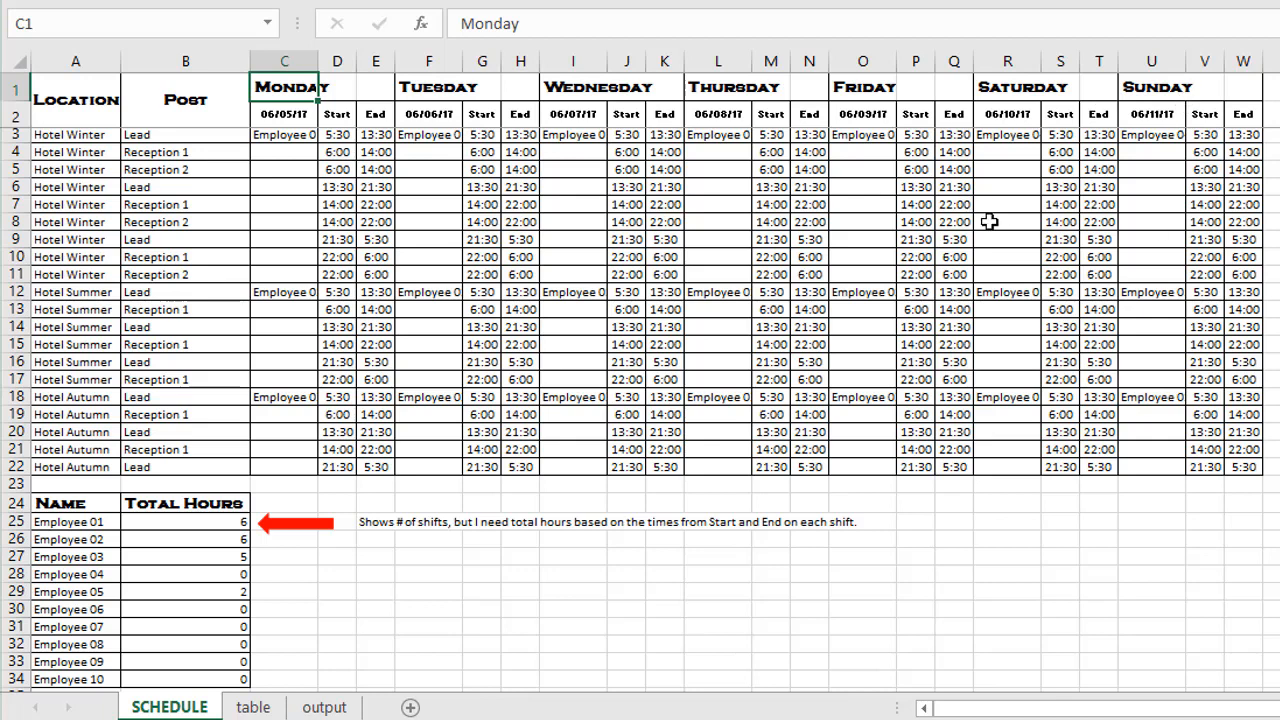
left_click(284, 134)
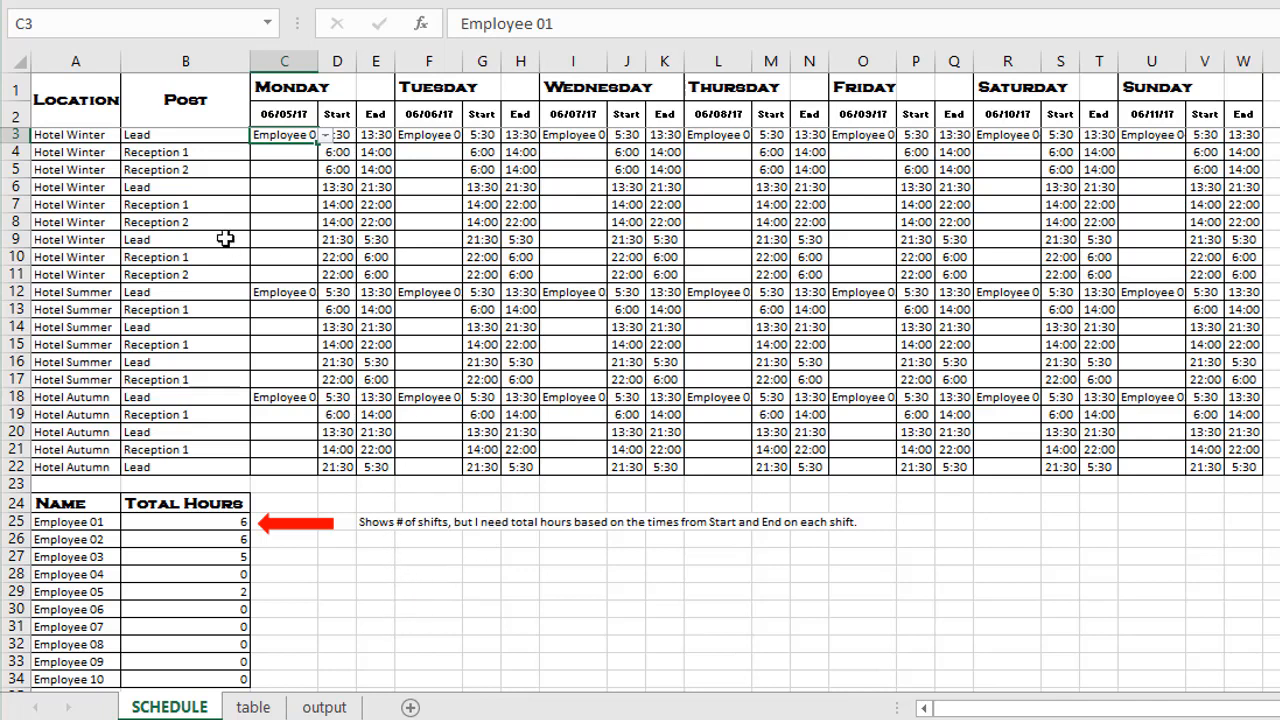
left_click_drag(76, 135, 94, 470)
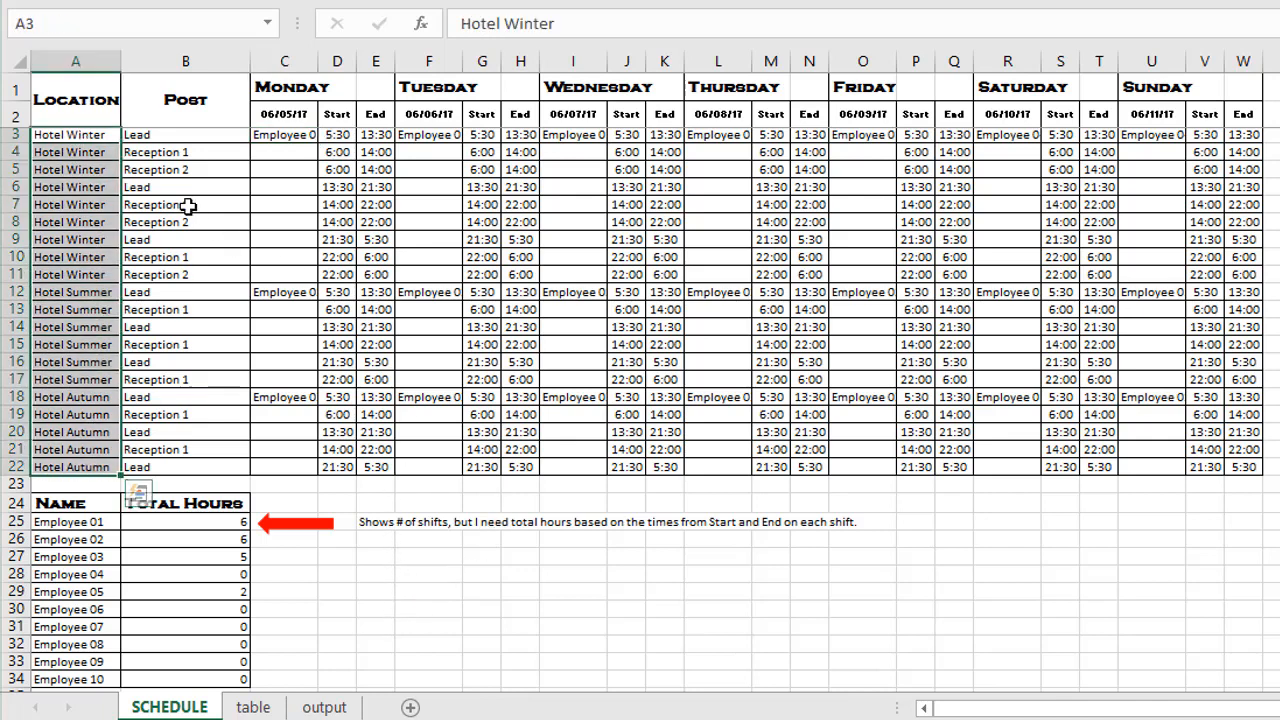
left_click(180, 130)
left_click_drag(180, 130, 177, 204)
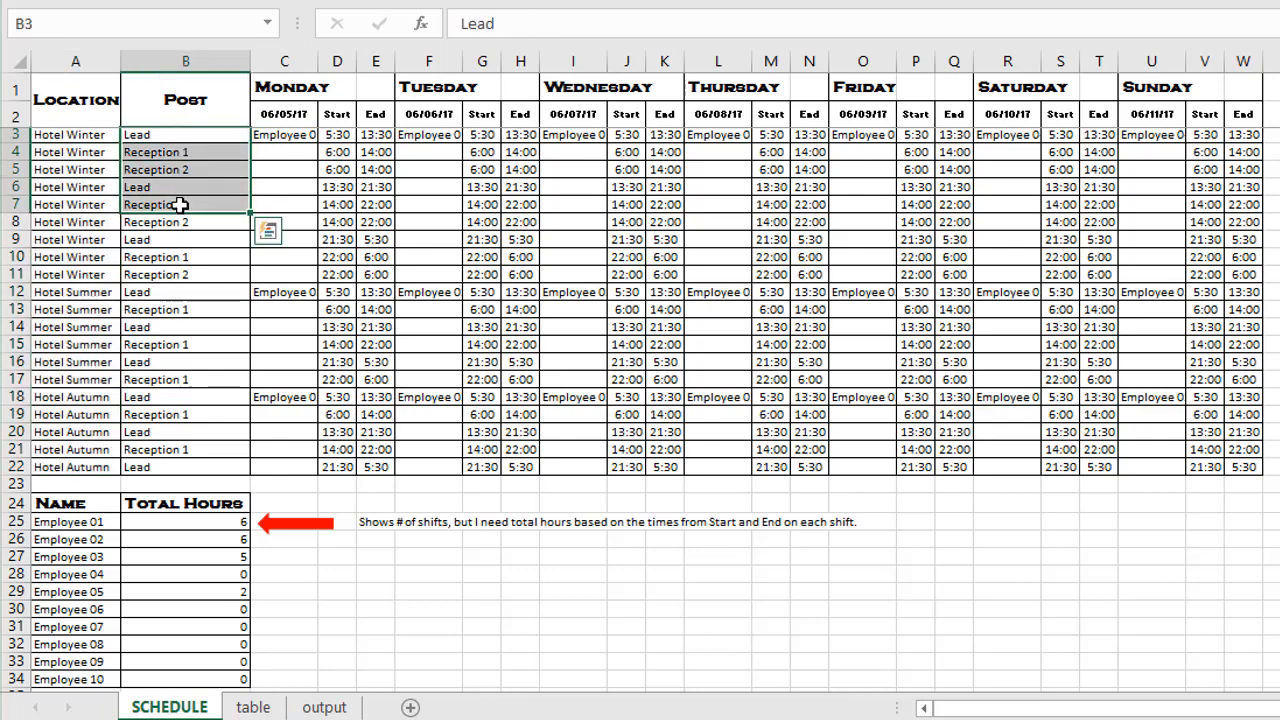
left_click(191, 131)
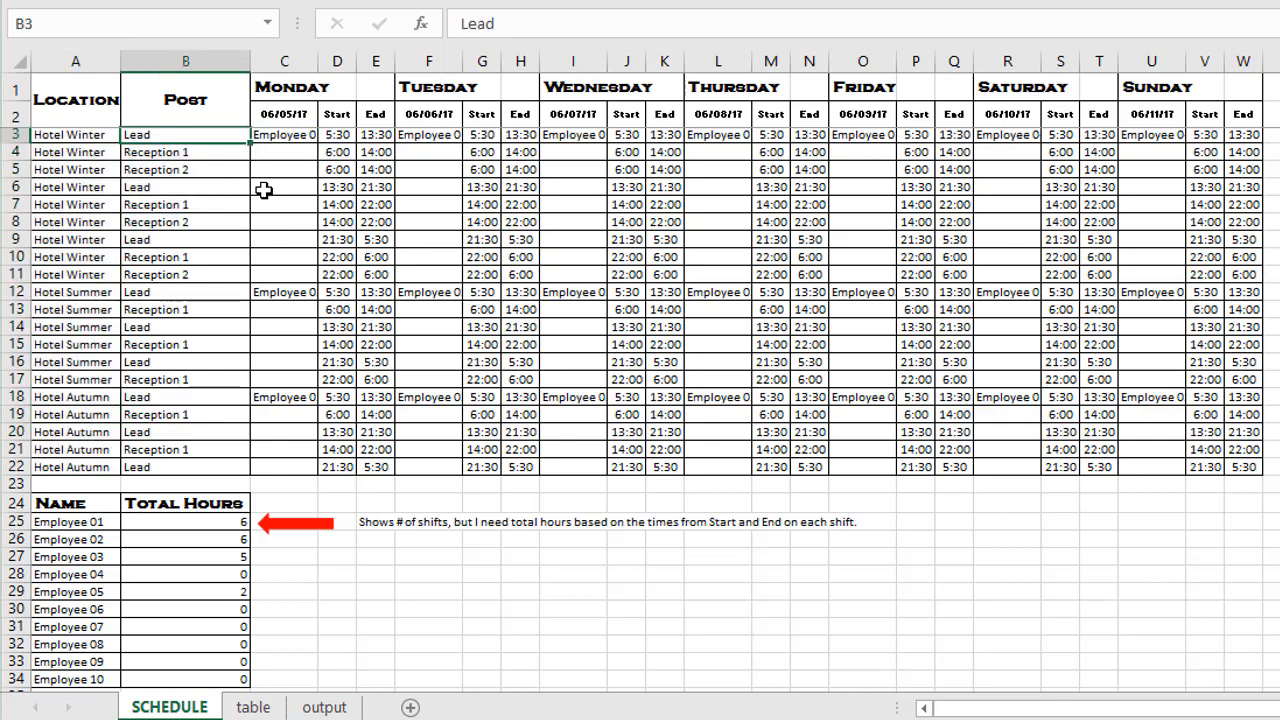
left_click_drag(184, 188, 190, 238)
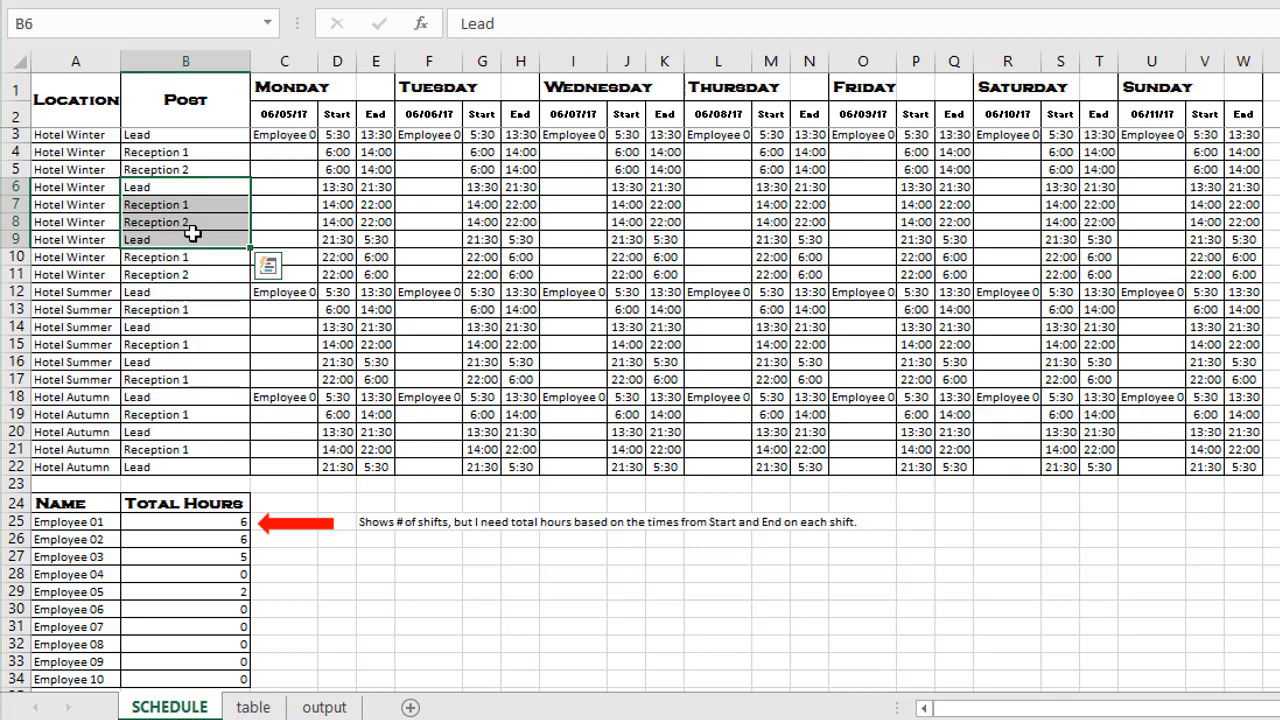
left_click_drag(183, 138, 177, 272)
Inspect the employee, start and end time cells of Monday's first shifts in the schedule
left_click(297, 150)
left_click(286, 134)
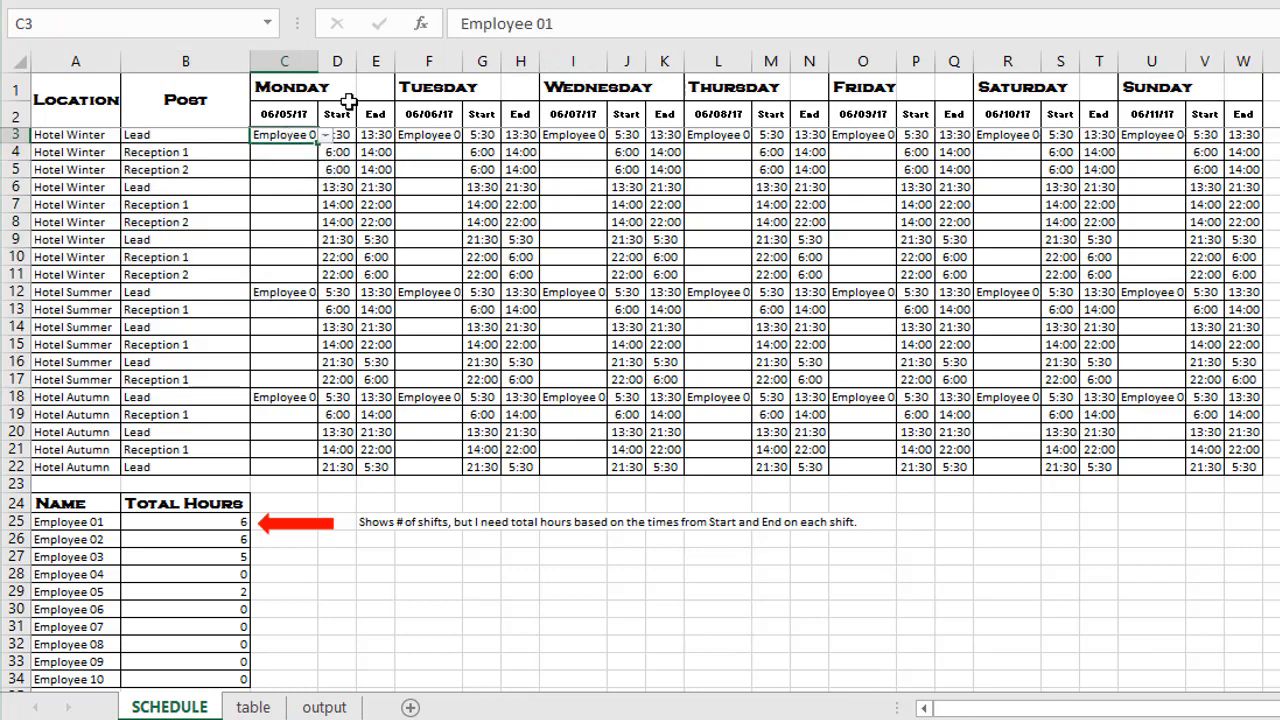
left_click(372, 167)
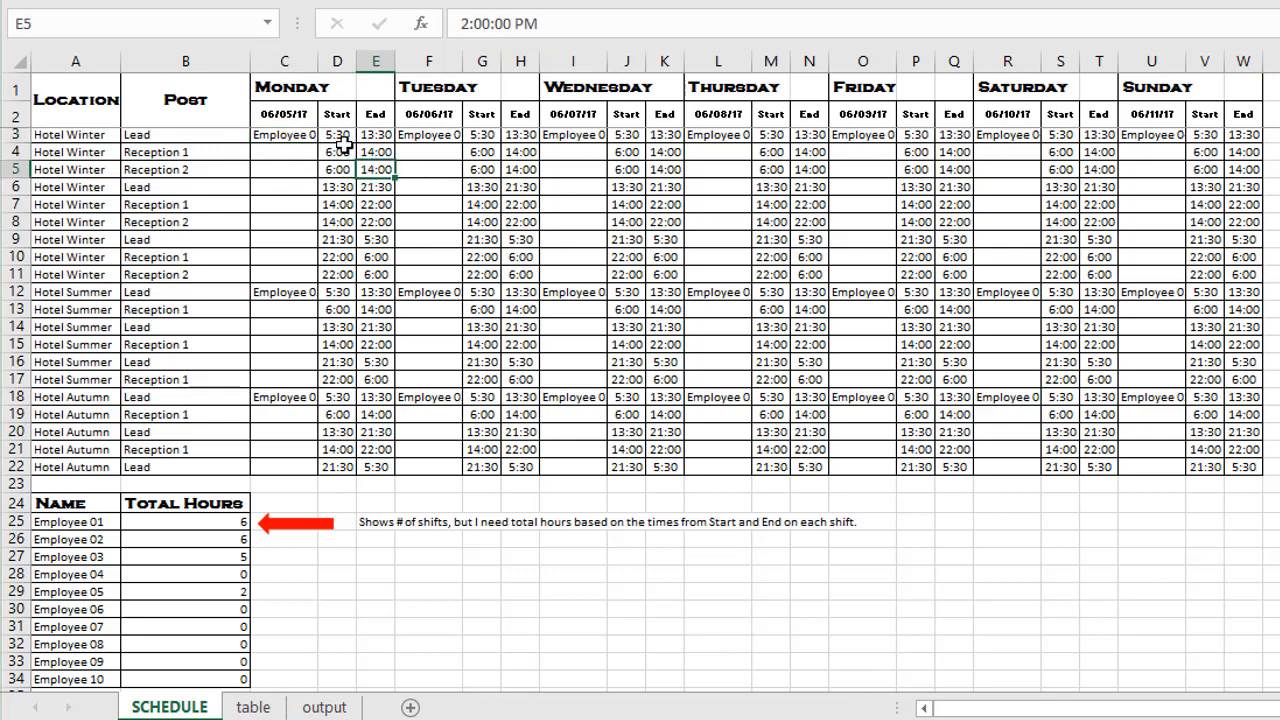
left_click(340, 140)
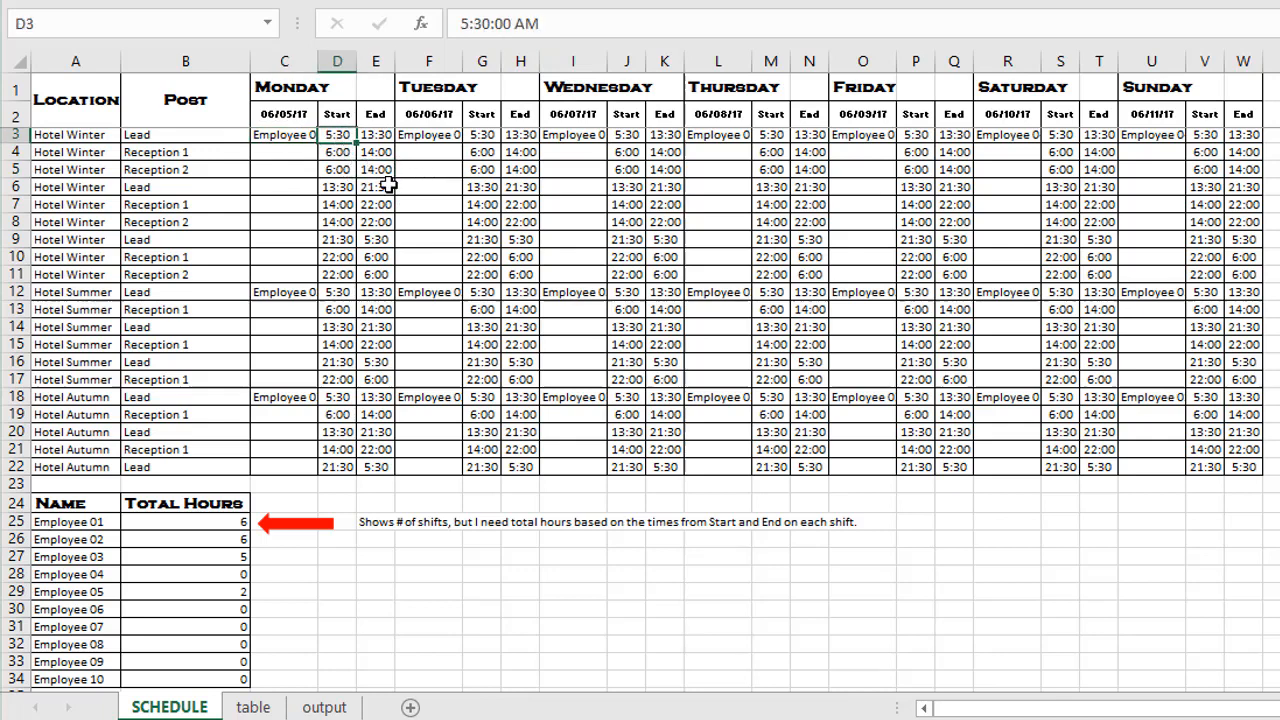
left_click(377, 135)
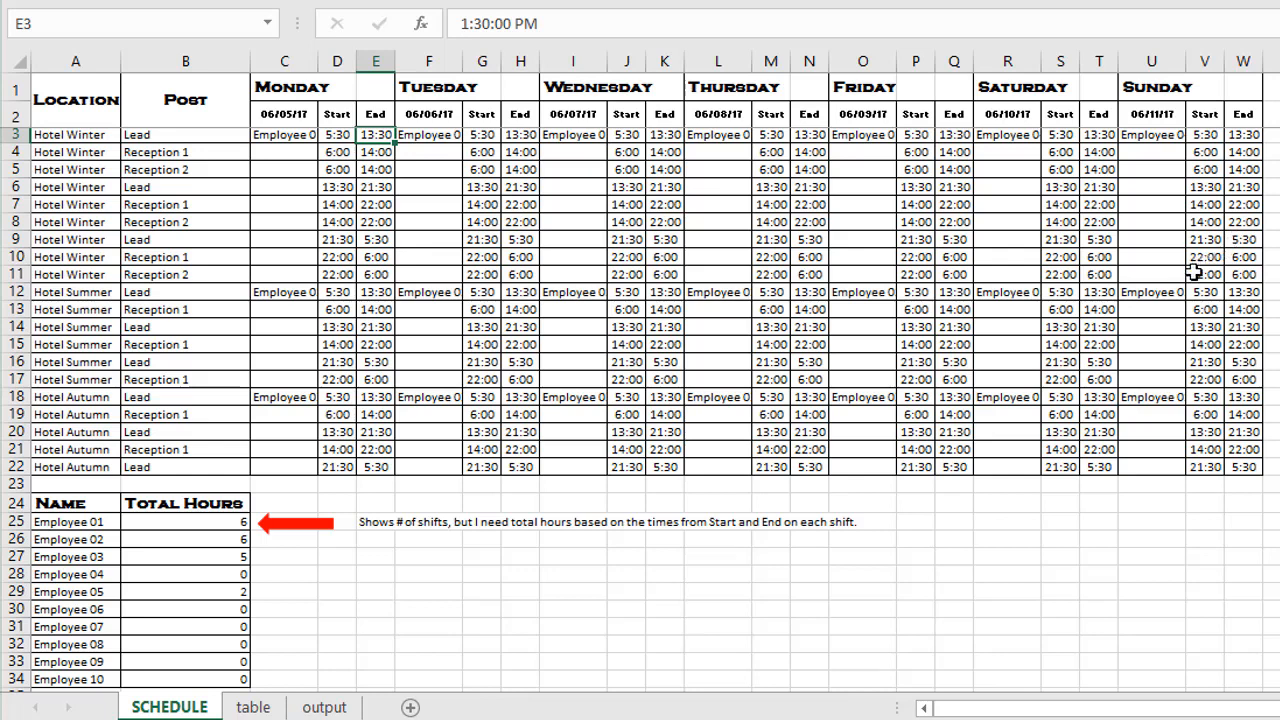
Inspect the Total Hours formula for Employee 01 in B25 and leave it without editing
left_click(222, 522)
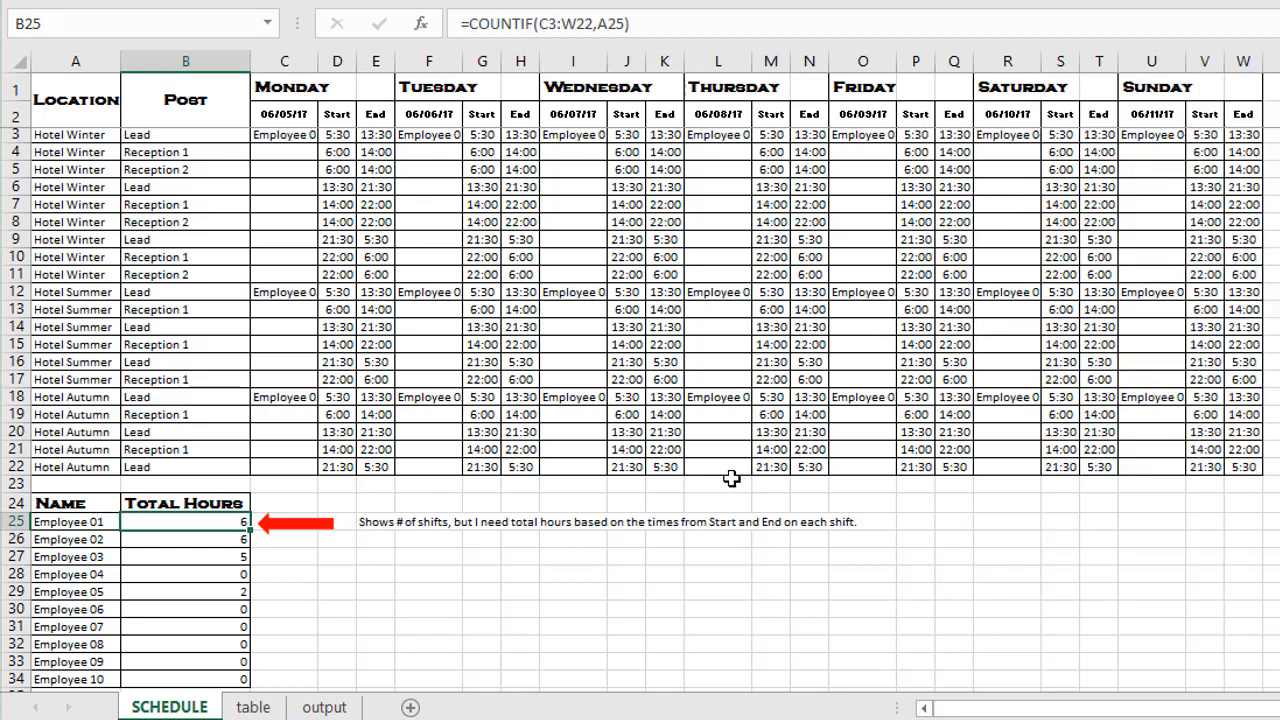
key("F2")
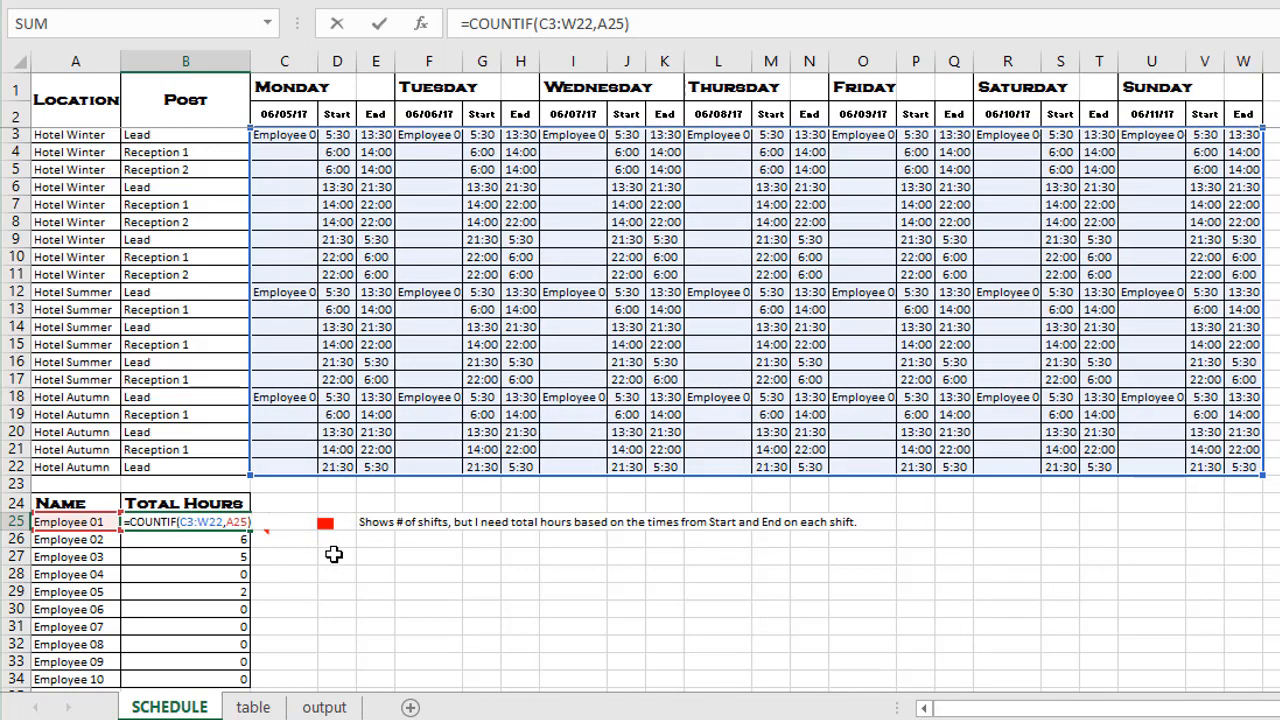
key("Escape")
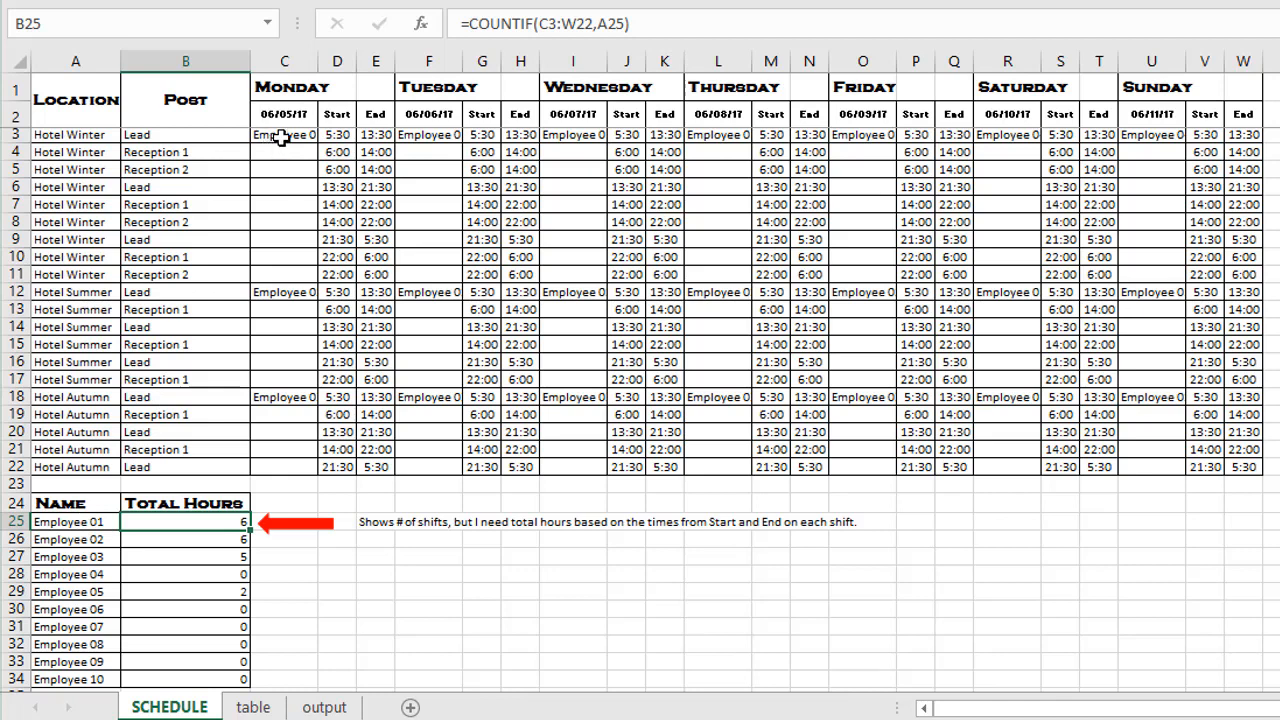
Review the full shift range C3:W22, including the employee, start and end cells of Monday's first shift
left_click_drag(275, 140, 1236, 470)
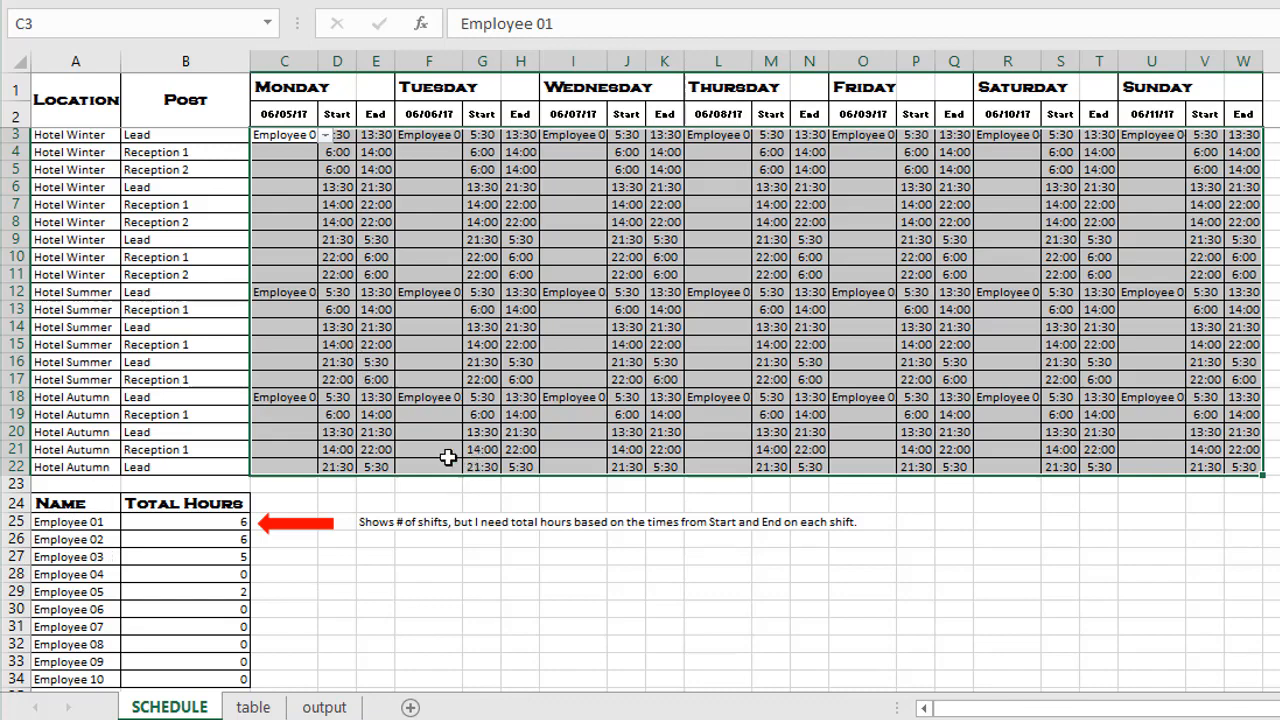
left_click(458, 570)
left_click(276, 134)
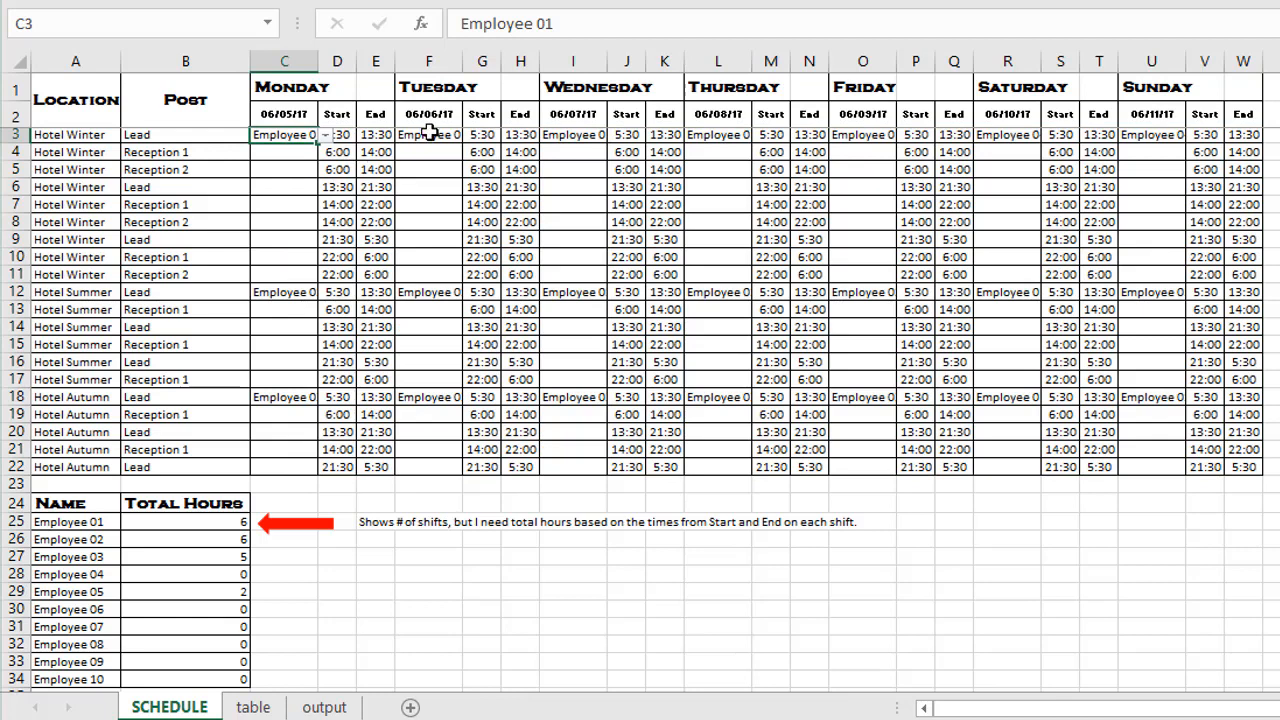
left_click(340, 134)
left_click(378, 135)
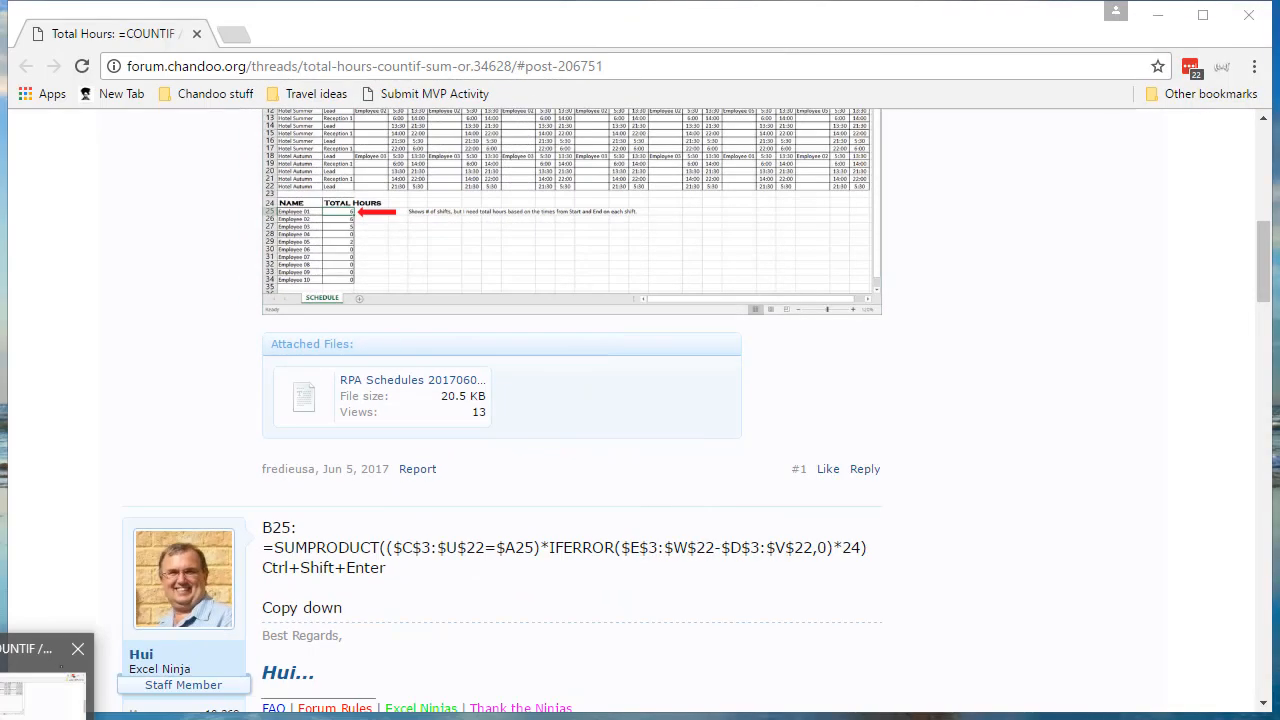
Read the forum's SUMPRODUCT formula for B25, and trace its ranges C3:U22, D3:V22 and E3:W22 in the Excel schedule
scroll(592, 490, "down", 2)
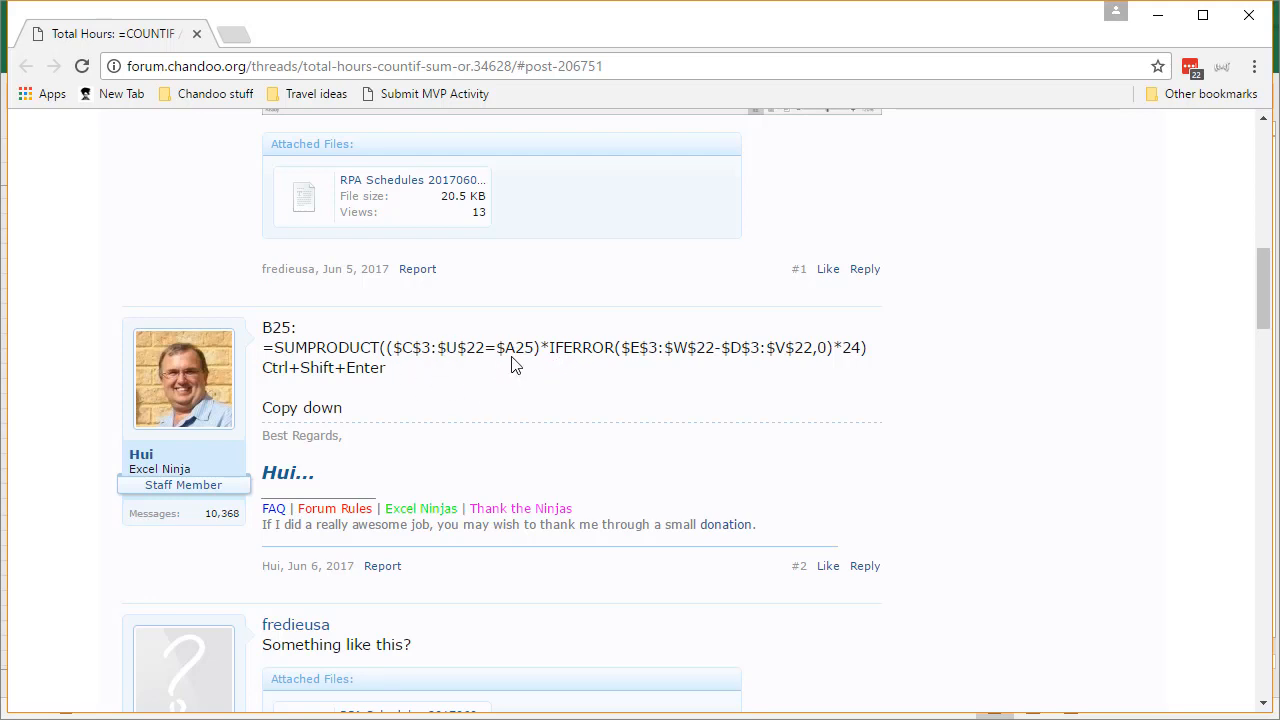
key("alt+Tab")
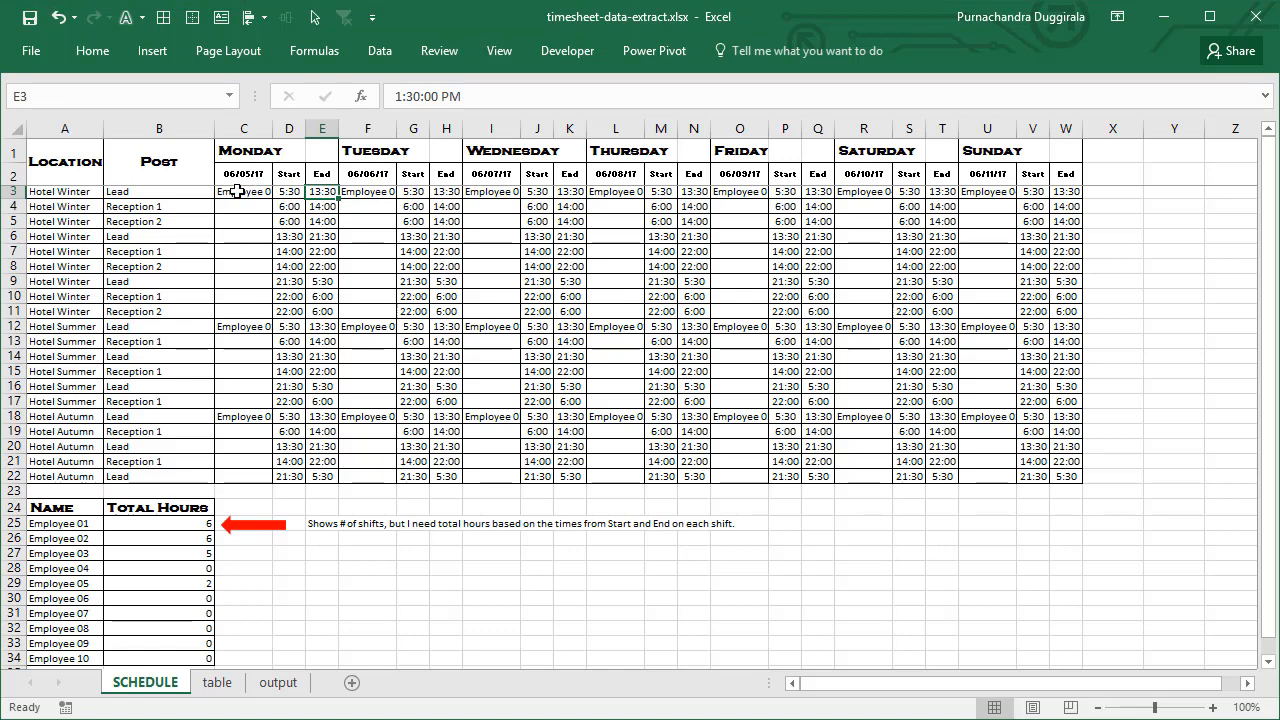
mouse_move(243, 191)
left_mouse_down()
mouse_move(243, 206)
mouse_move(771, 490)
mouse_move(912, 457)
mouse_move(980, 474)
left_mouse_up()
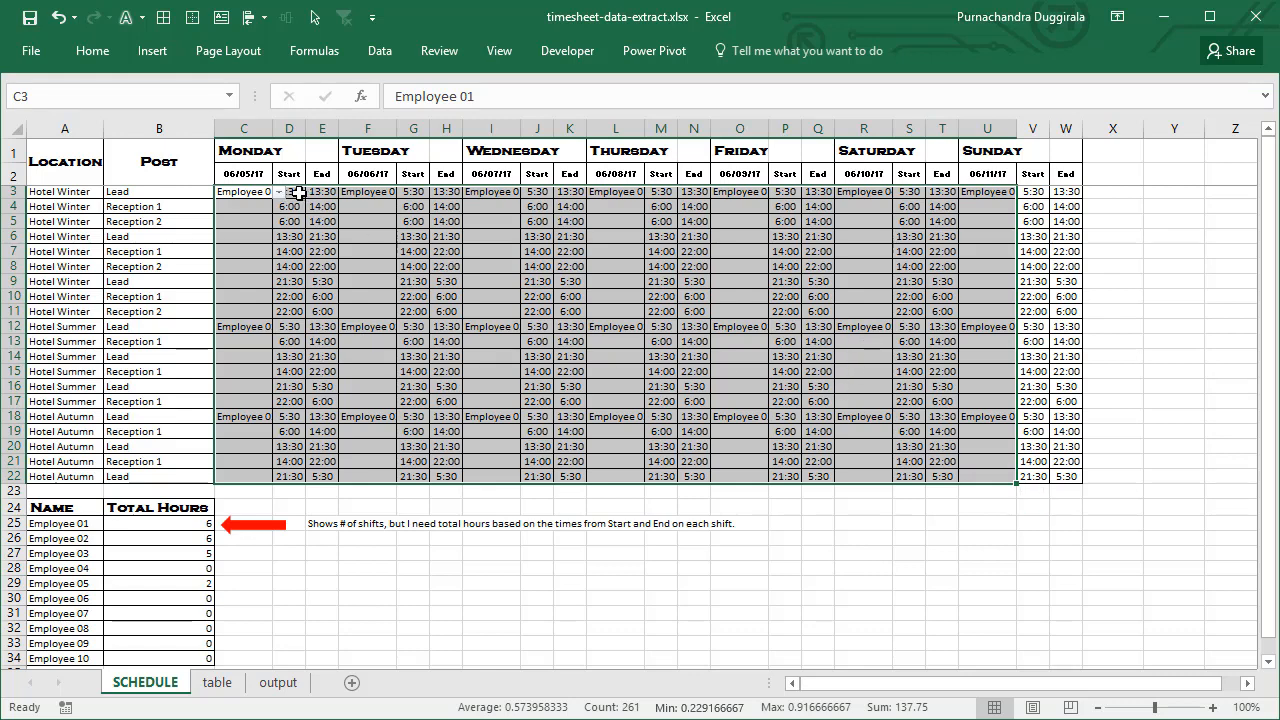
left_click_drag(302, 196, 1035, 478)
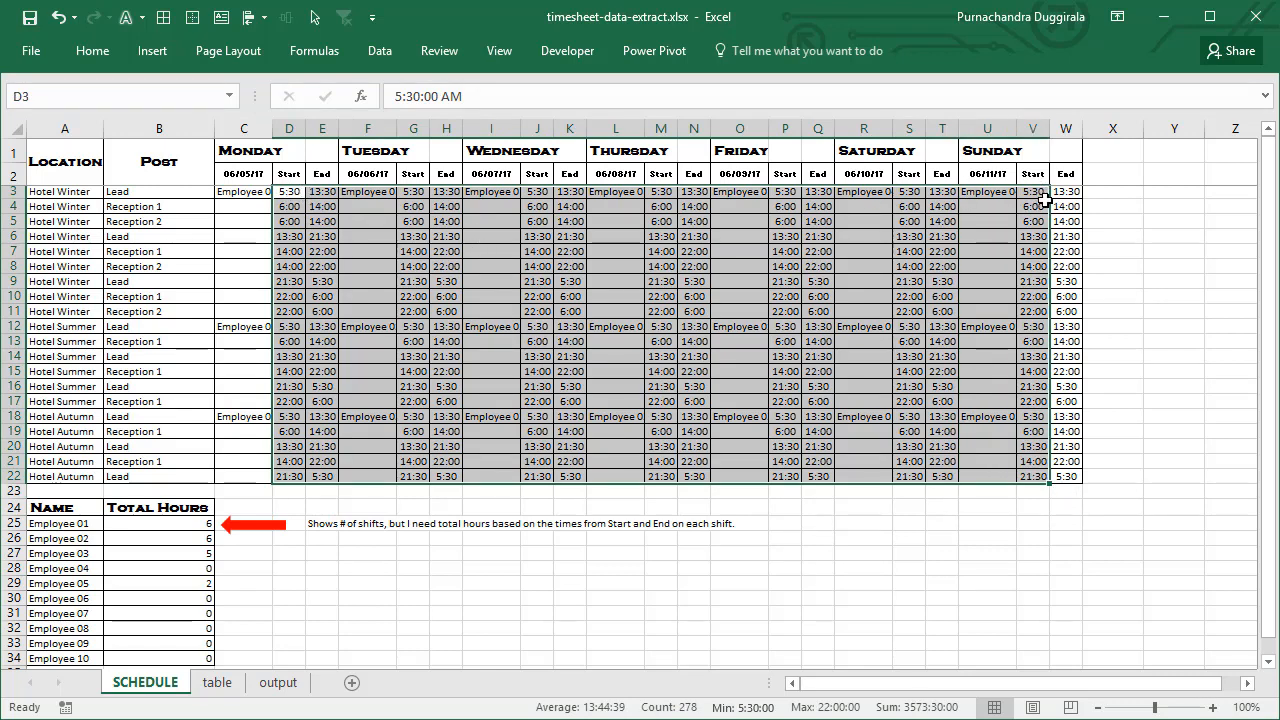
left_click_drag(314, 192, 866, 477)
left_click_drag(928, 683, 826, 683)
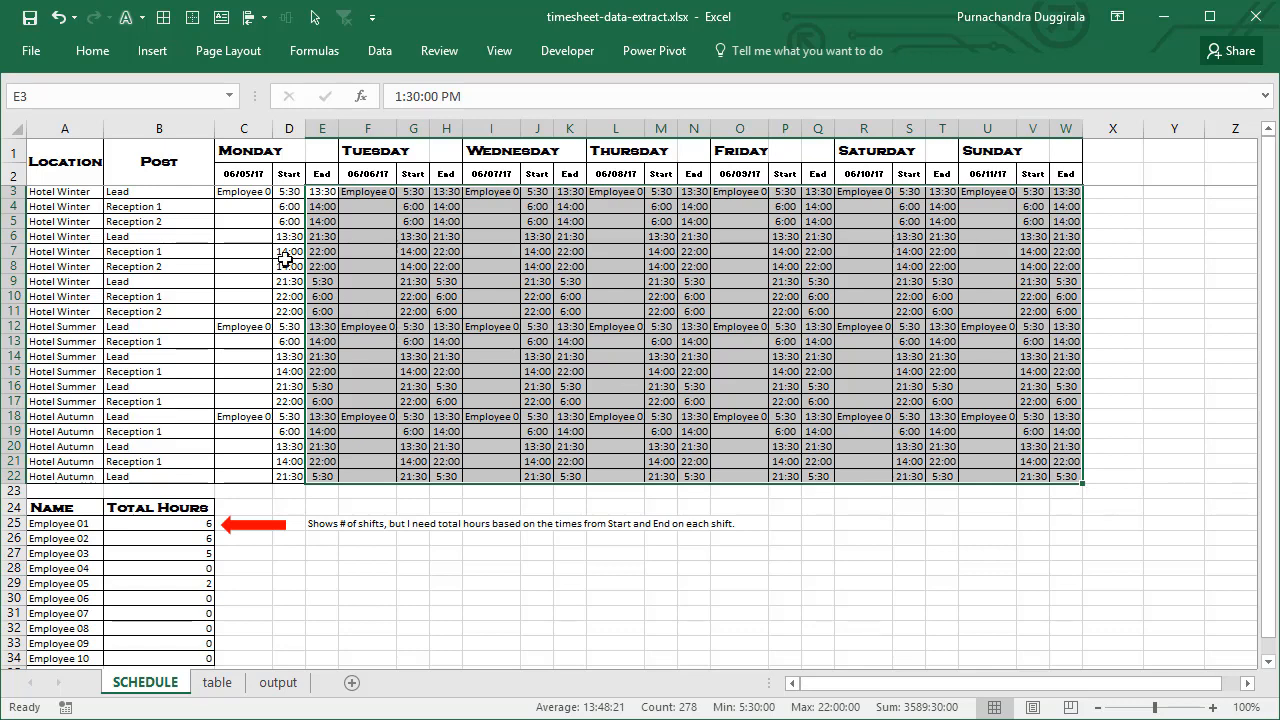
Check the matching first cells of the three offset ranges: C3, D3 and E3
left_click(236, 192)
left_click(299, 193)
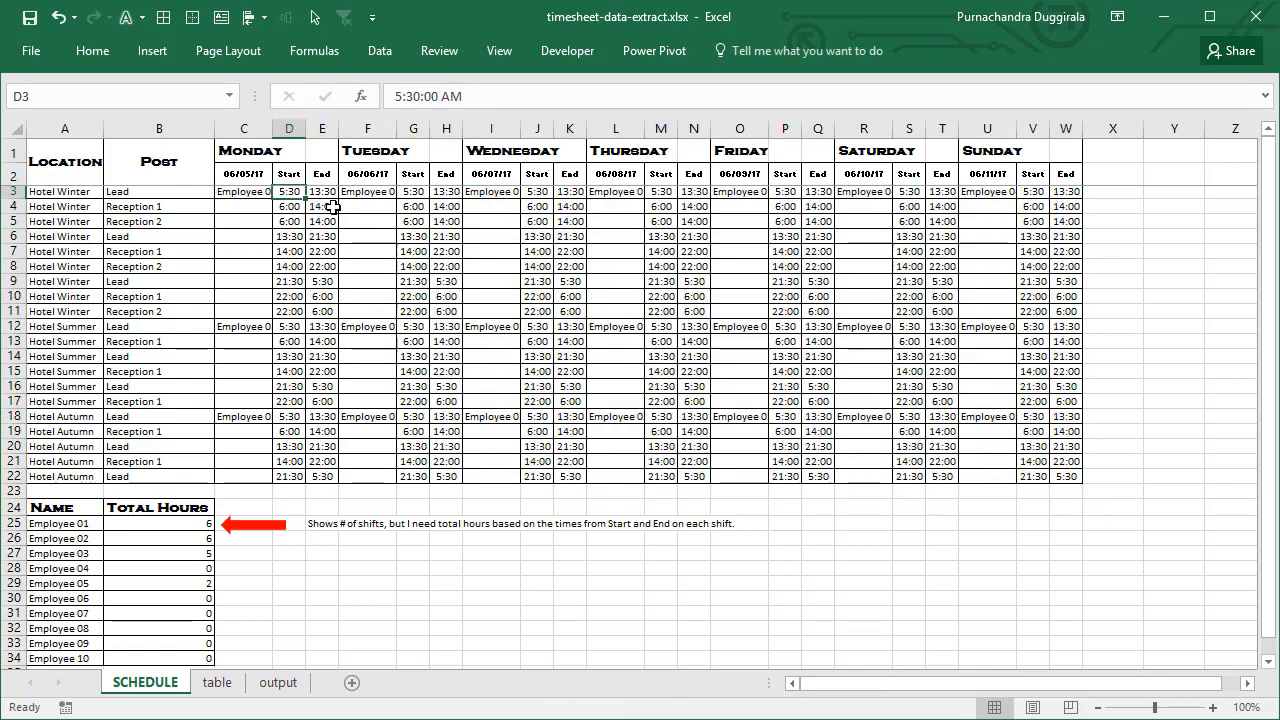
left_click(331, 193)
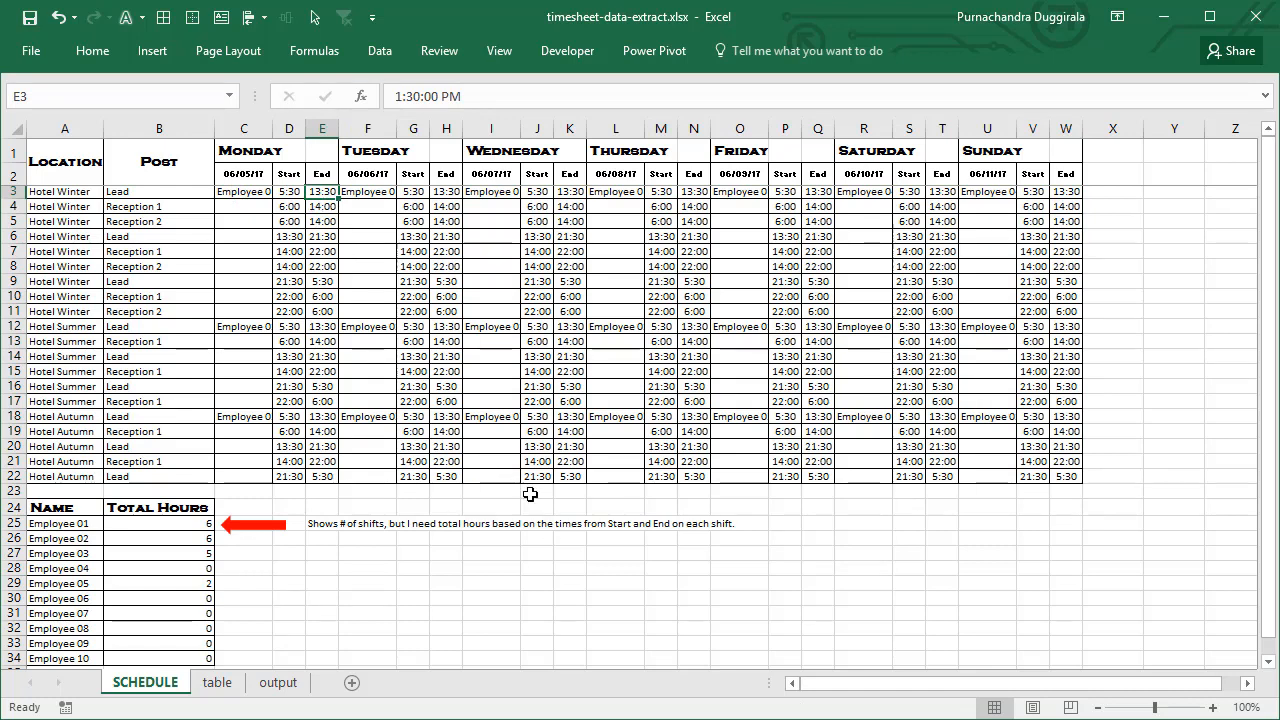
Switch to the forum thread in Chrome, read the corrected and alternative total-hours formulas, and minimize the browser
key("alt+Tab")
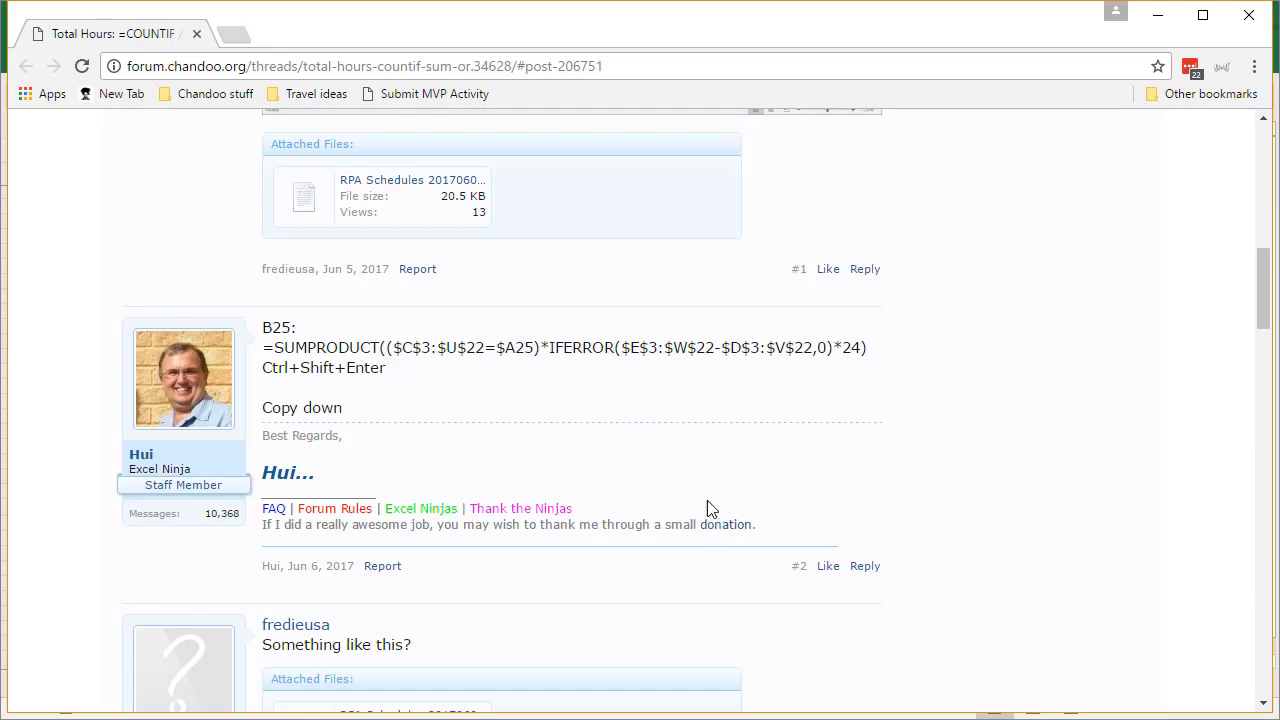
scroll(706, 505, "down", 1)
scroll(716, 497, "down", 10)
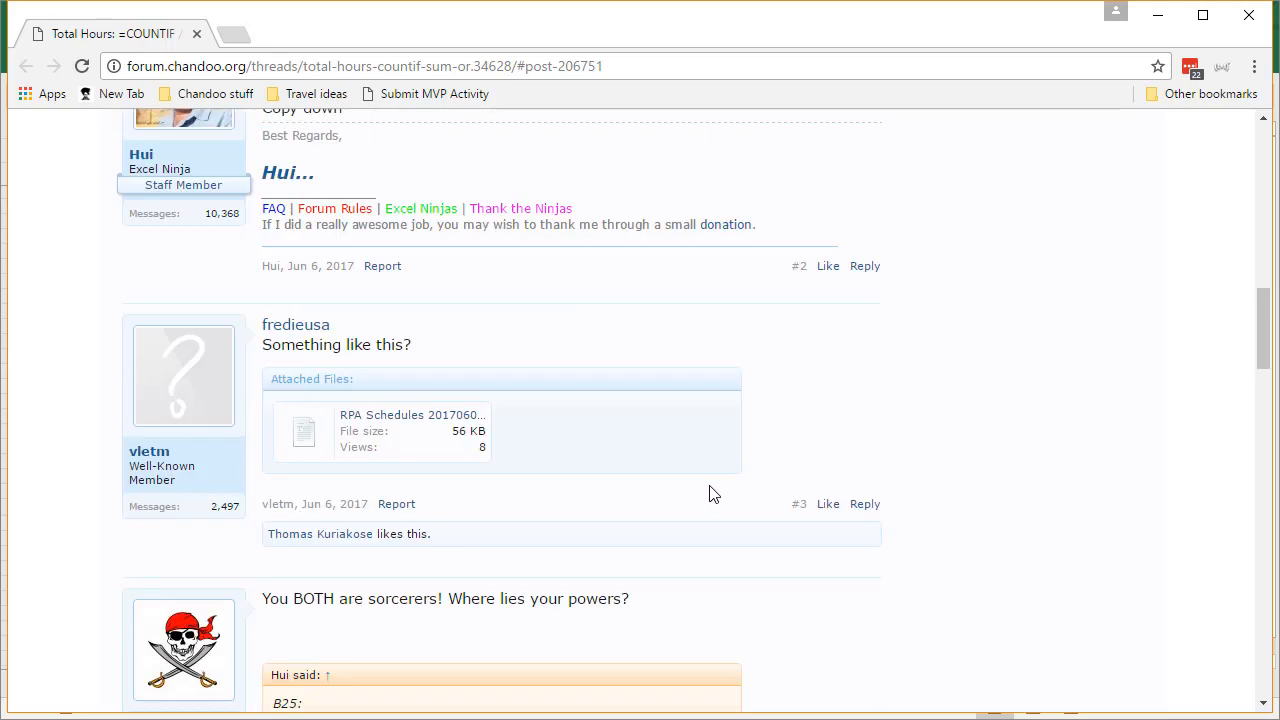
scroll(698, 482, "down", 6)
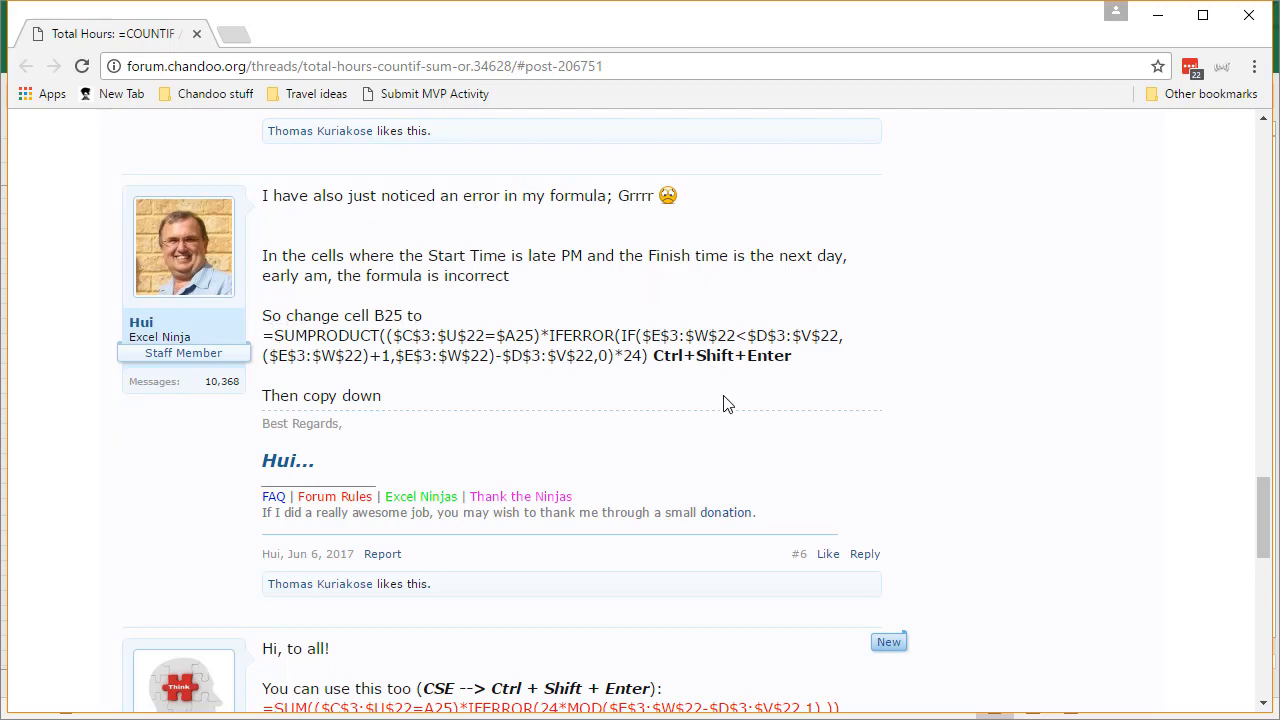
scroll(727, 404, "down", 2)
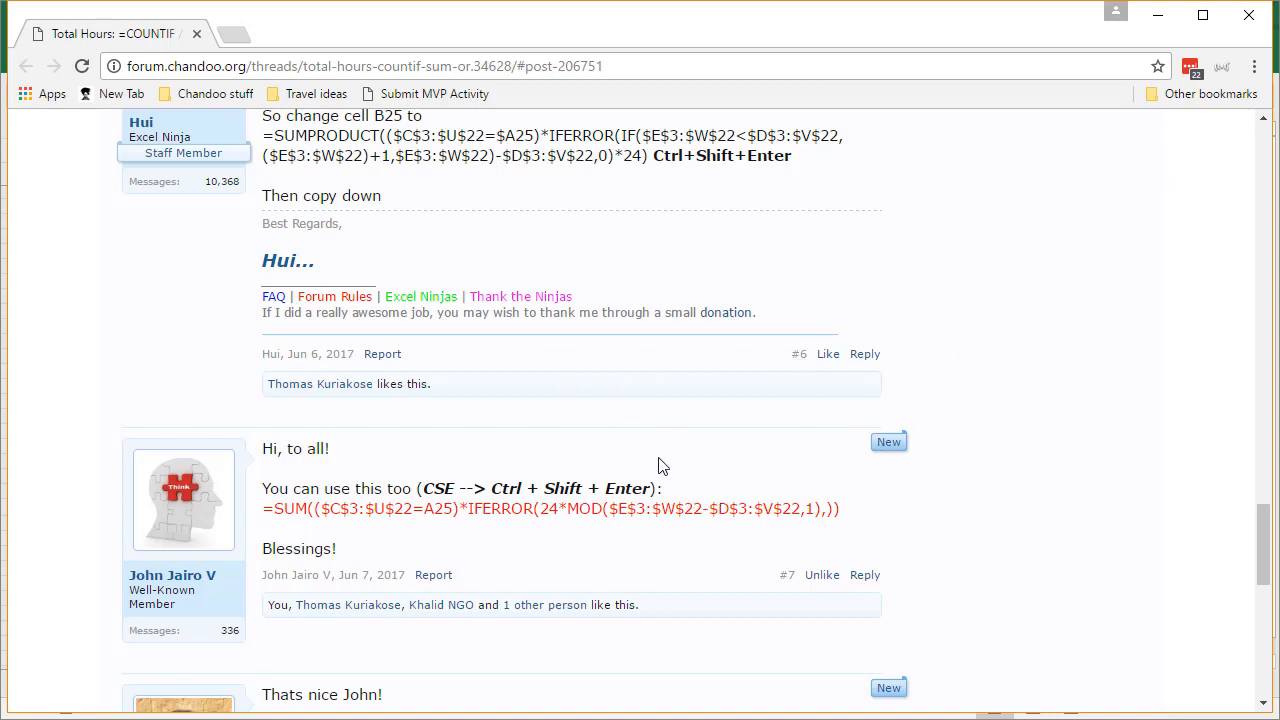
left_click(1158, 23)
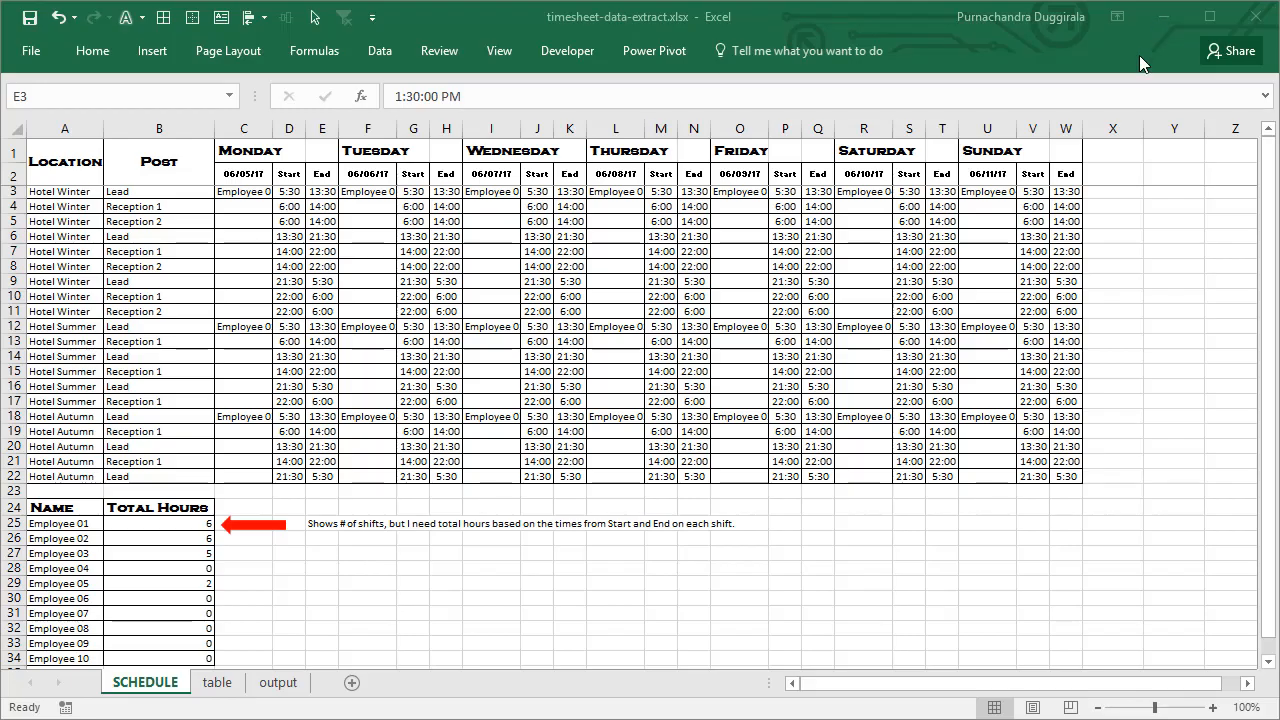
Open the output sheet and examine the first record's location, post, attribute, employee and start values
left_click(352, 300)
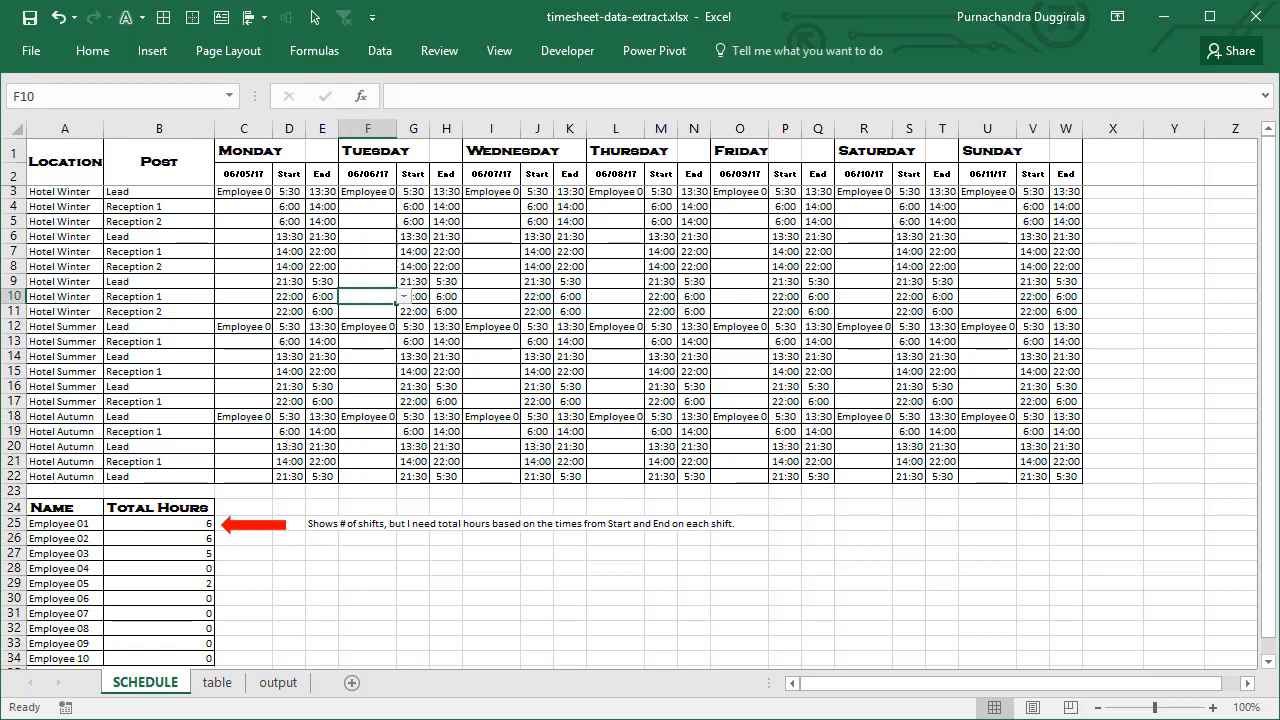
left_click(285, 683)
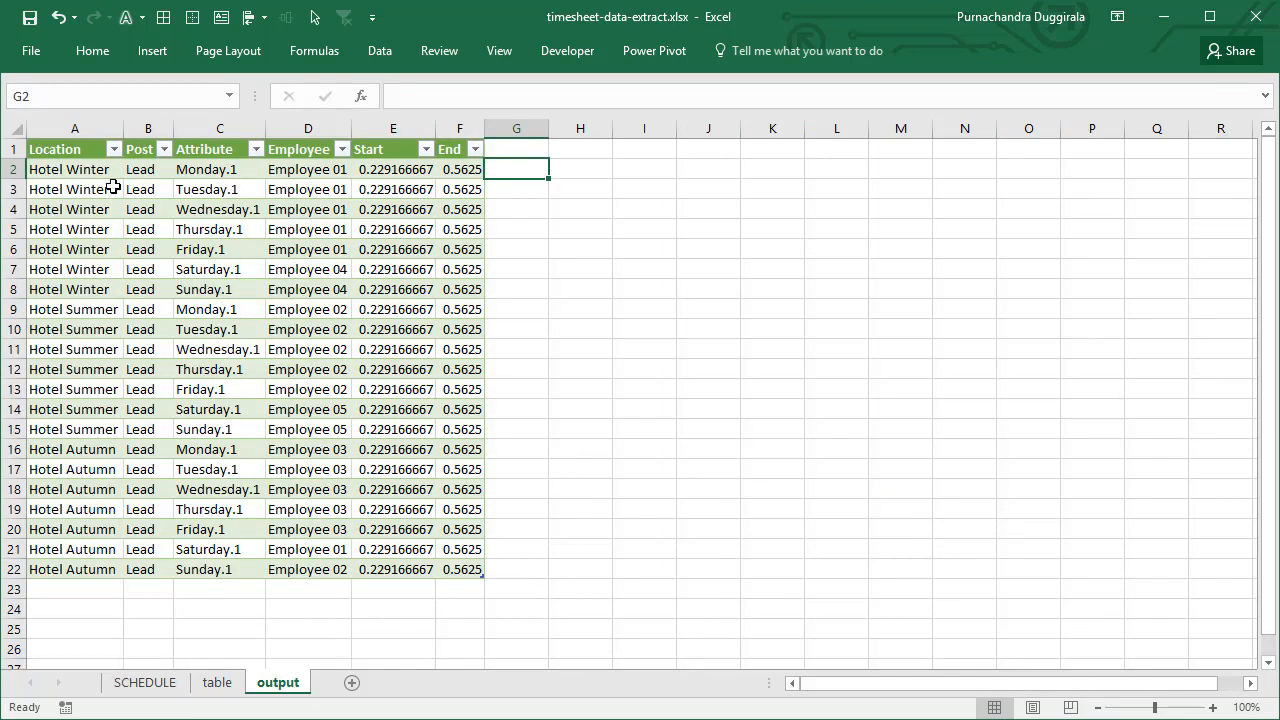
left_click(56, 172)
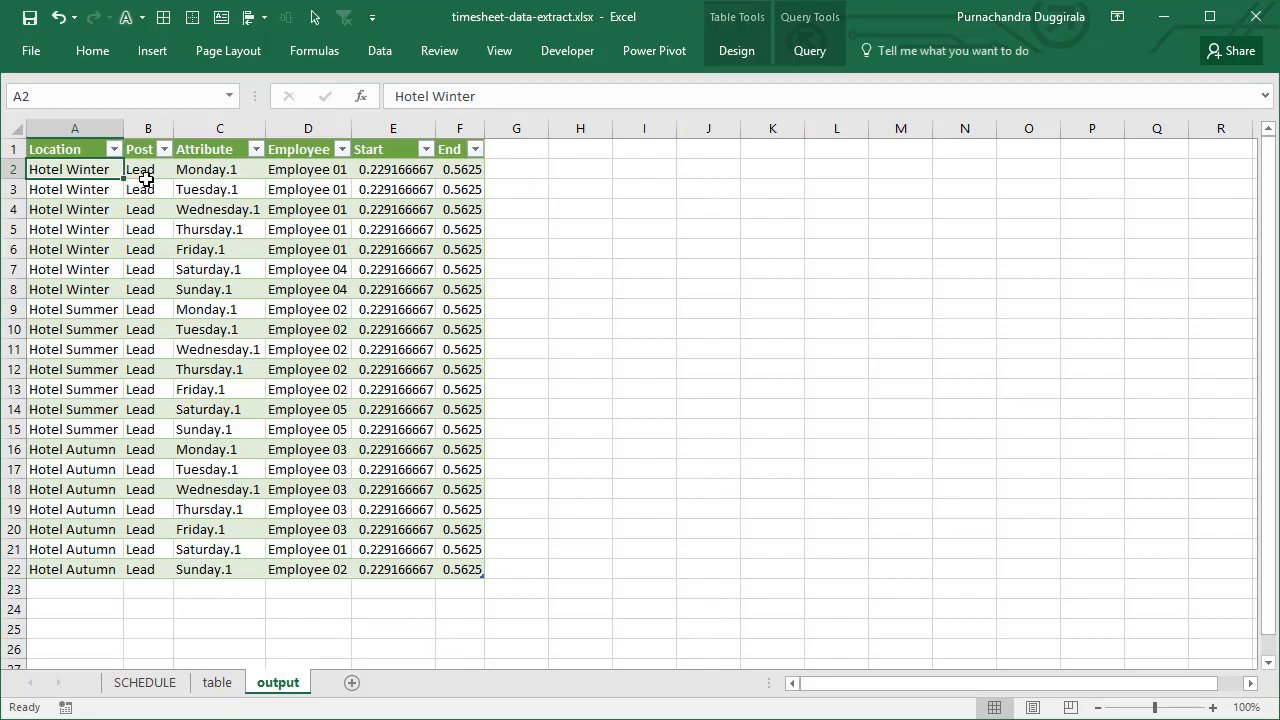
left_click(143, 172)
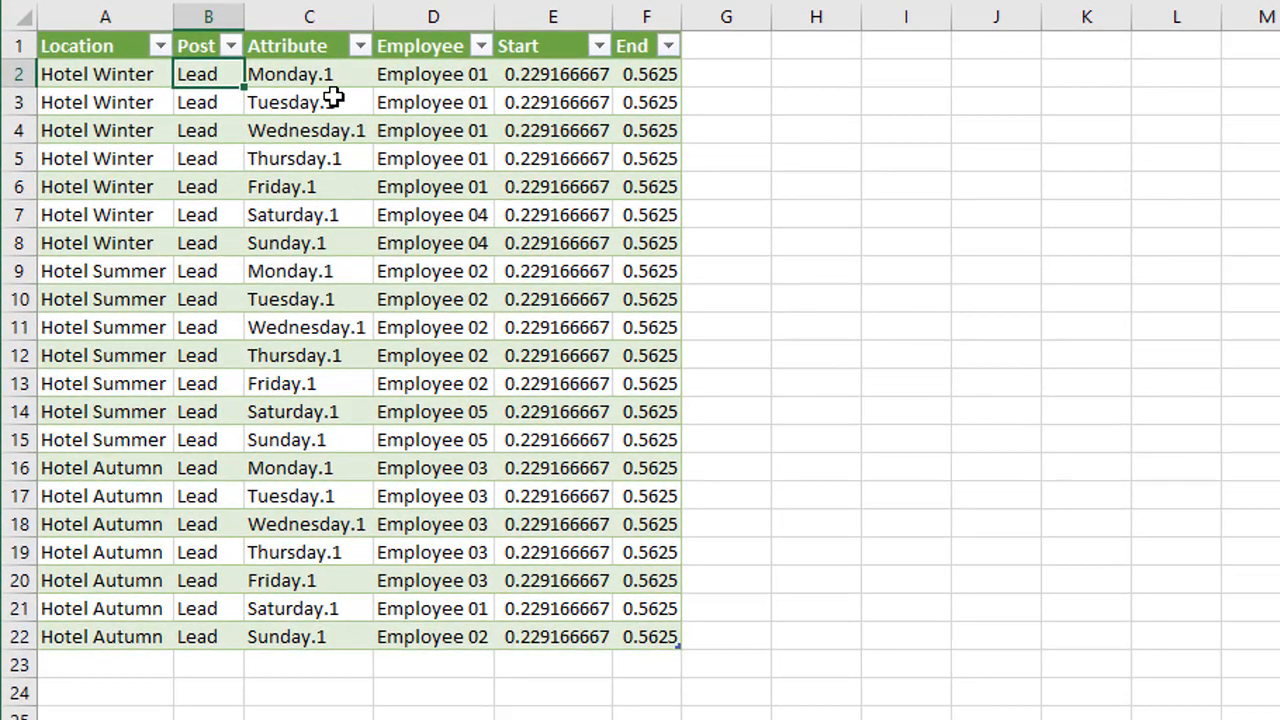
left_click(256, 152)
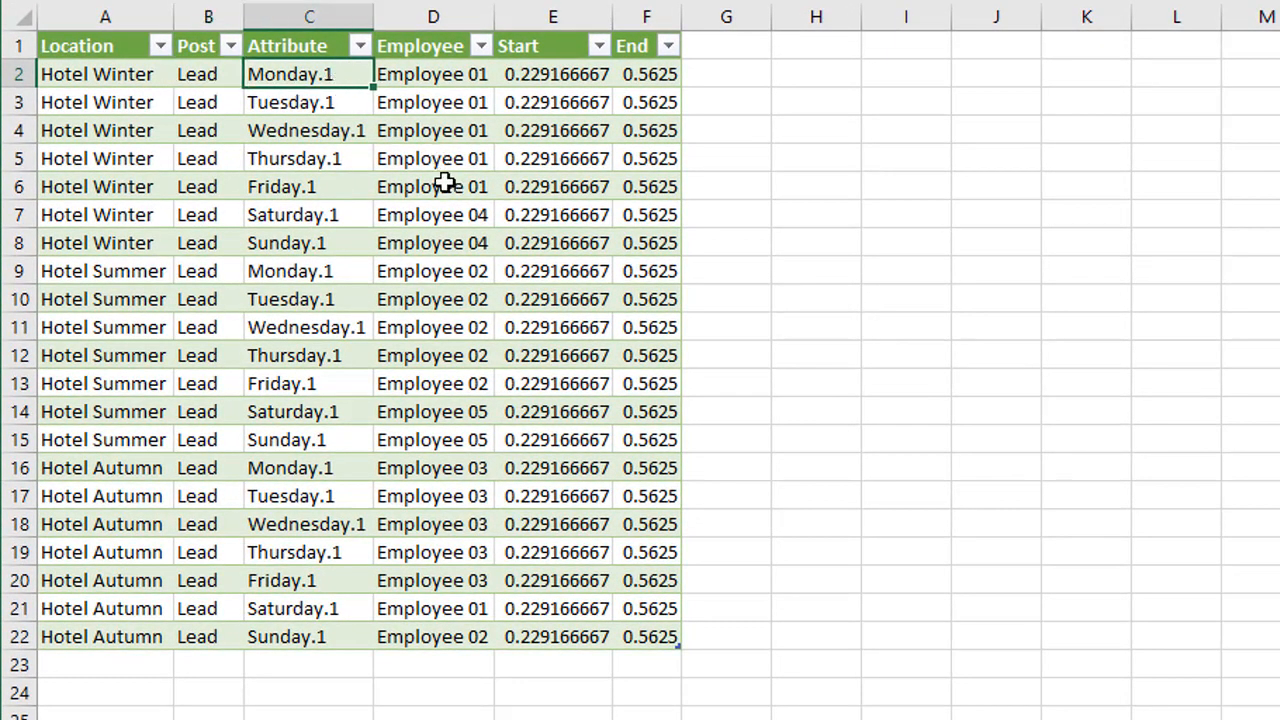
left_click(452, 78)
left_click(540, 80)
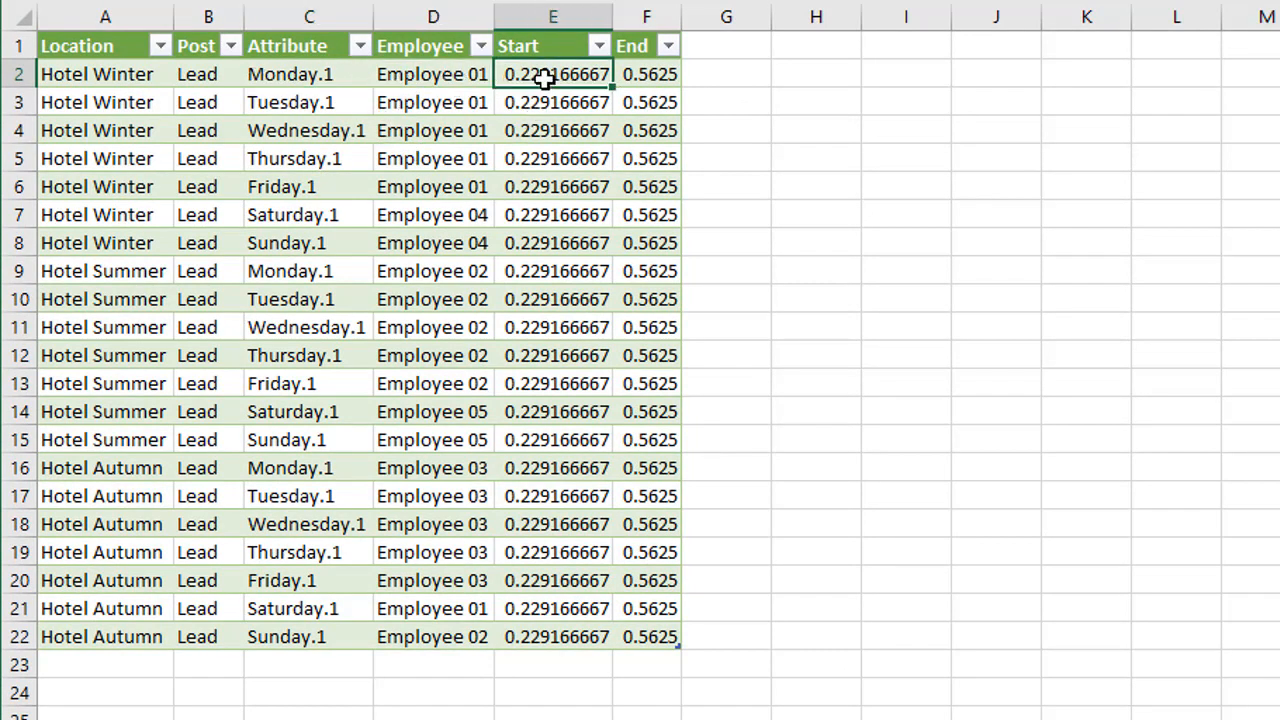
Format the Start and End values in E2:F22 of the output table as times with hours, minutes and seconds
left_click(668, 76)
left_click_drag(535, 80, 651, 635)
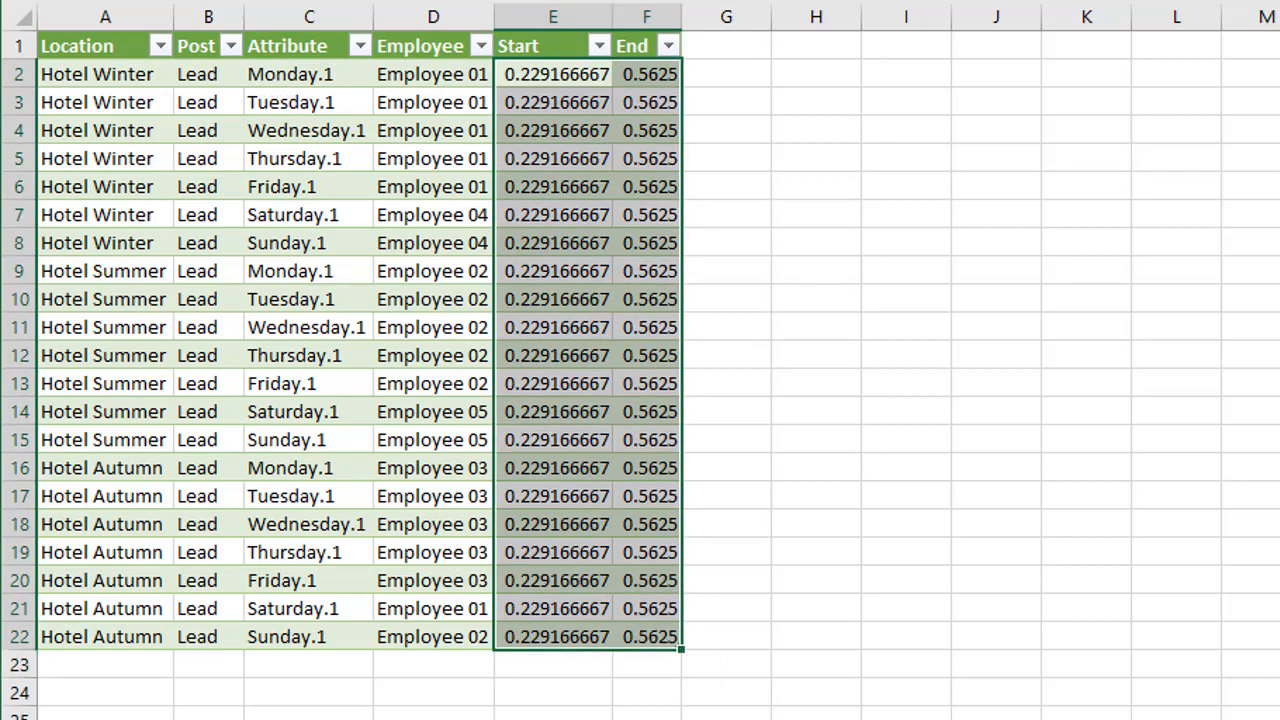
left_click(88, 1)
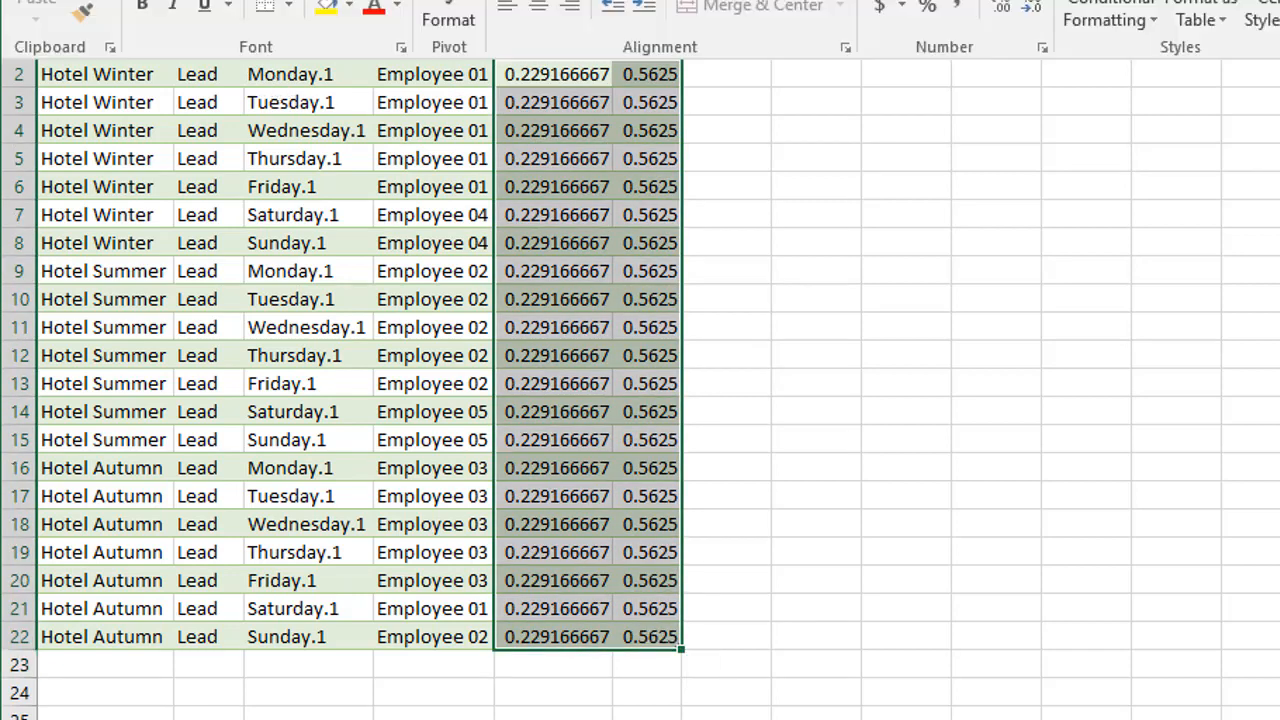
left_click(1040, 3)
left_click(1030, 393)
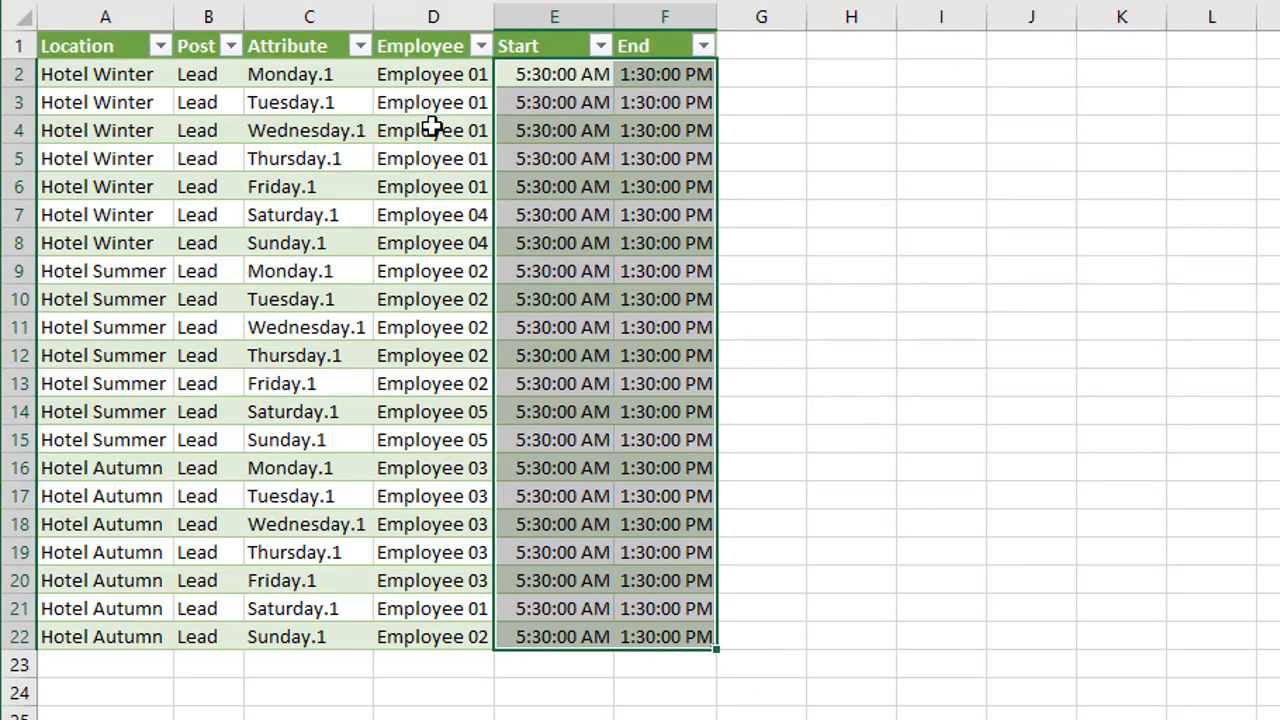
left_click(764, 56)
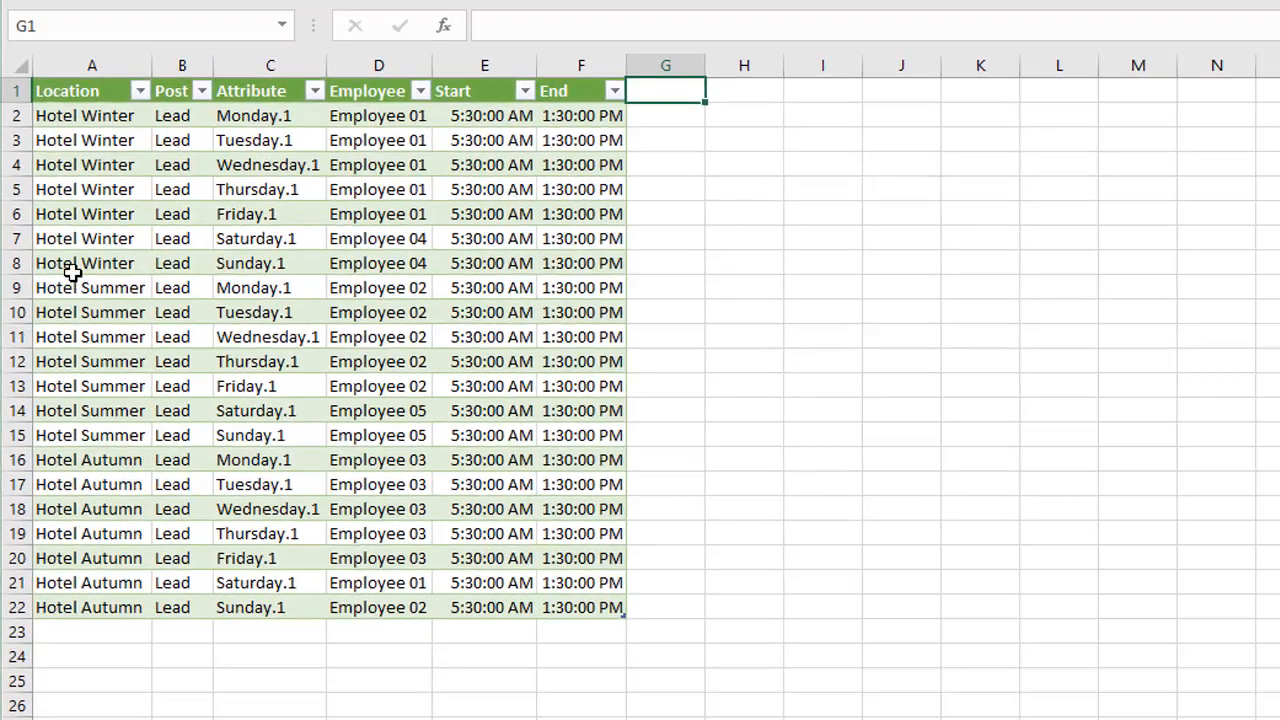
Compare the restructured output table with the original layout on the SCHEDULE sheet
left_click(70, 214)
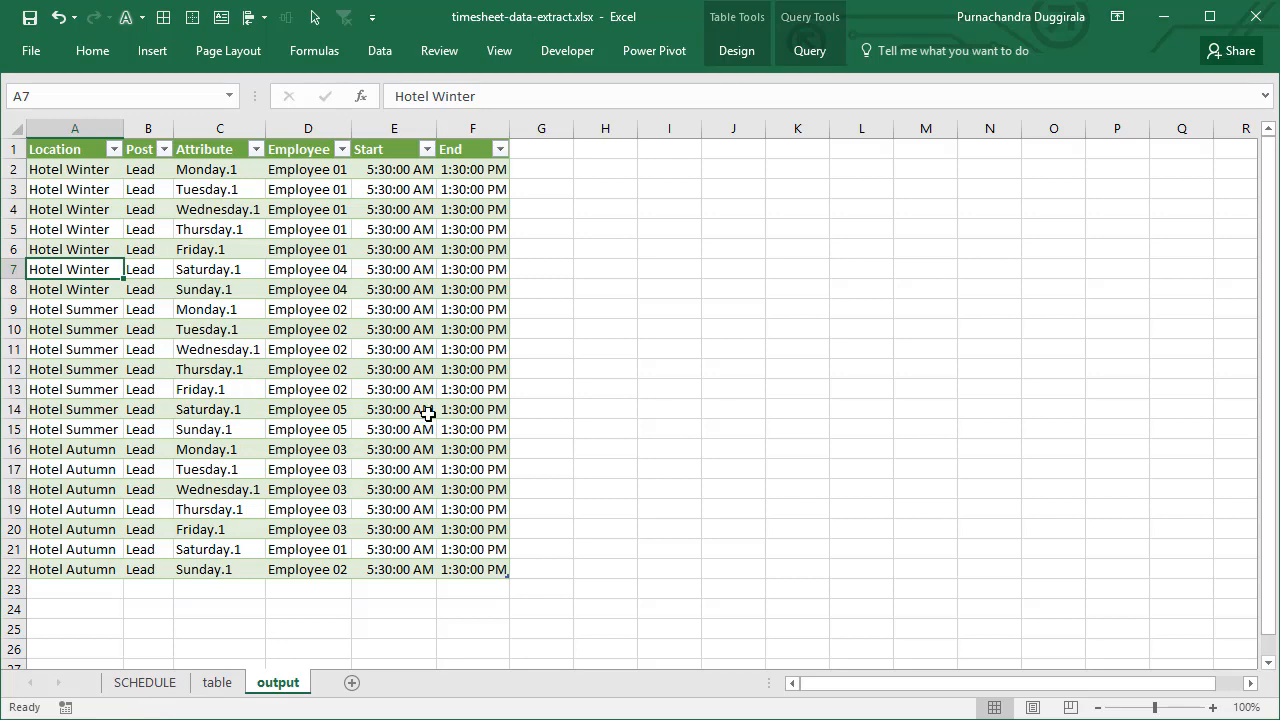
left_click(150, 685)
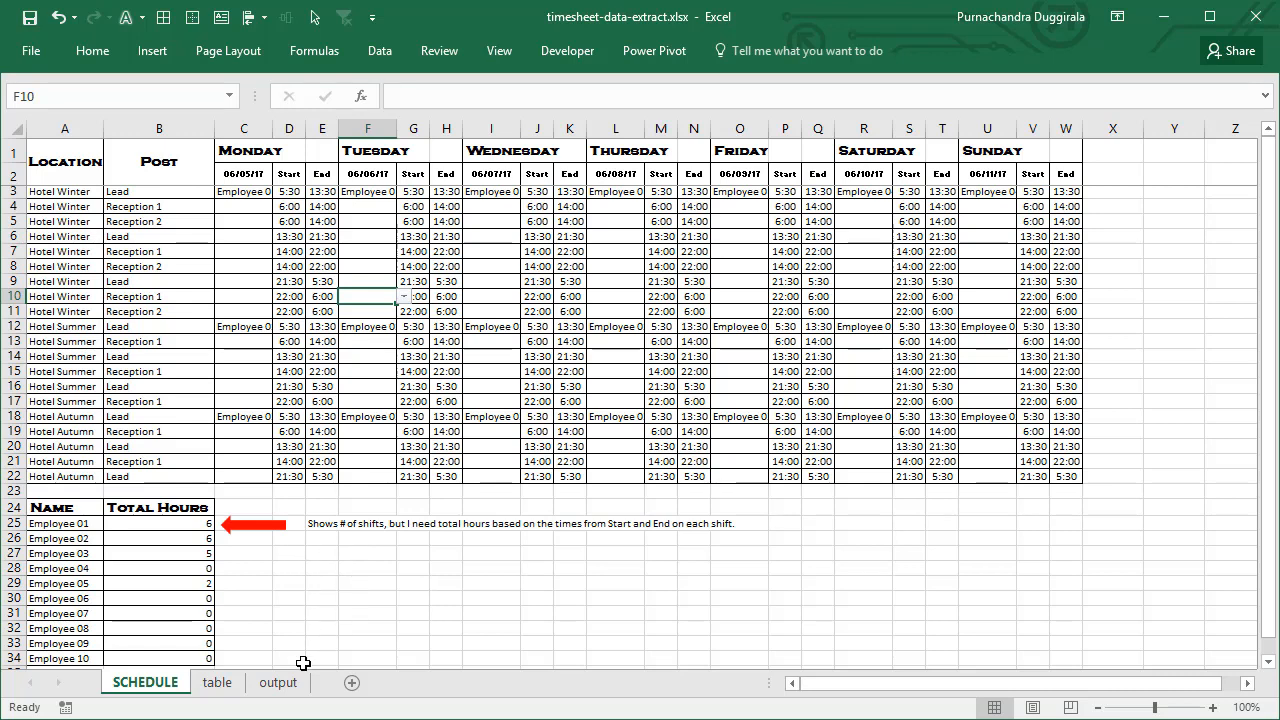
left_click(280, 683)
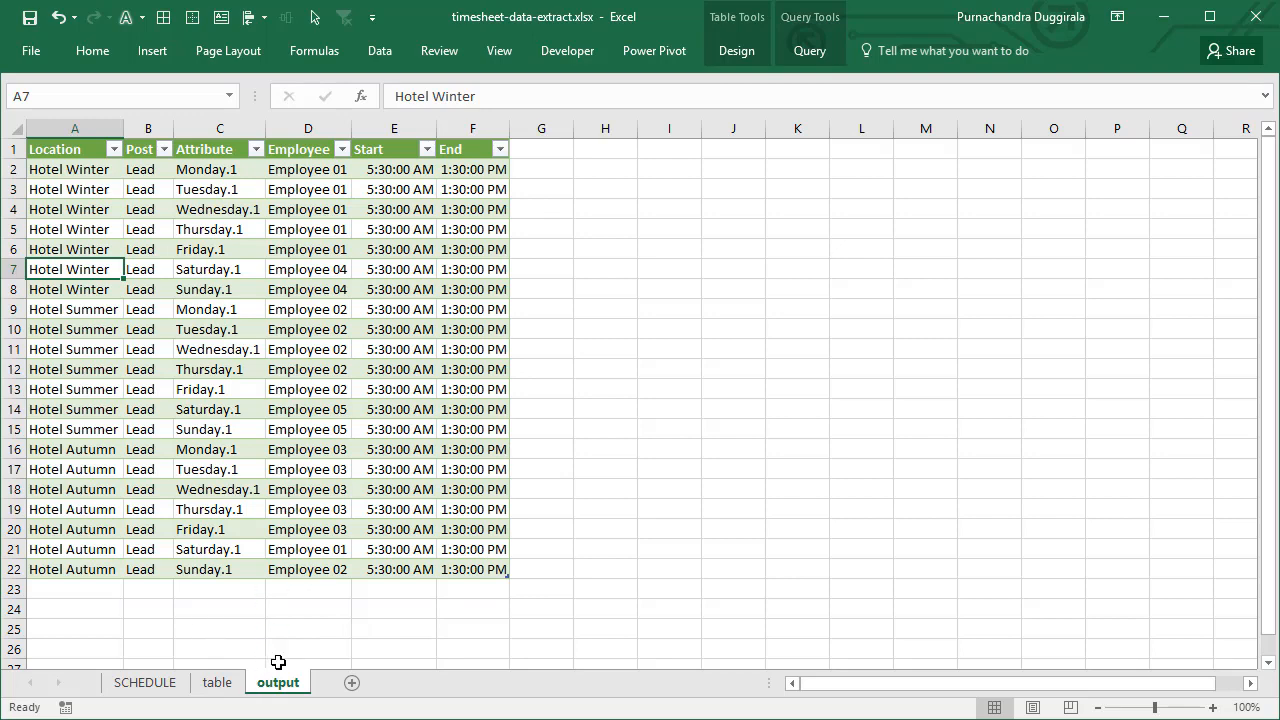
On the SCHEDULE sheet, examine how the Location and Post headers and the Monday, Tuesday and Wednesday headings span cells
left_click(150, 688)
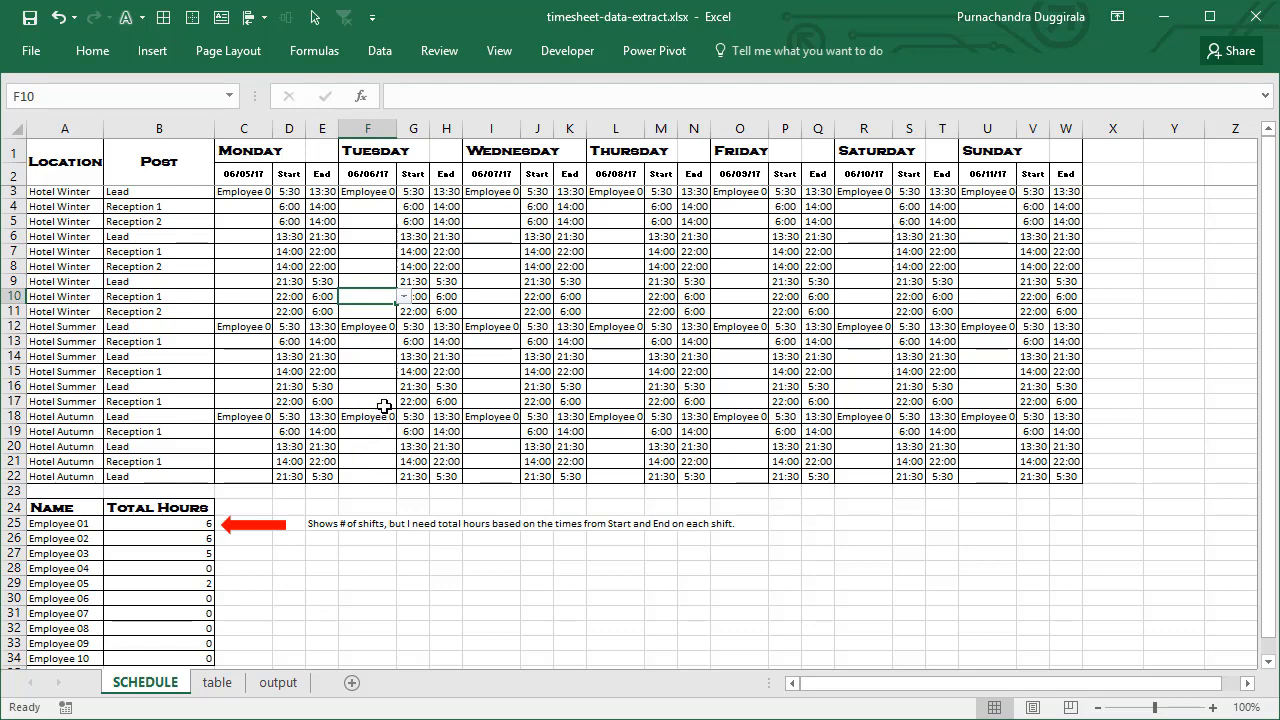
left_click_drag(80, 165, 153, 174)
left_click(153, 161)
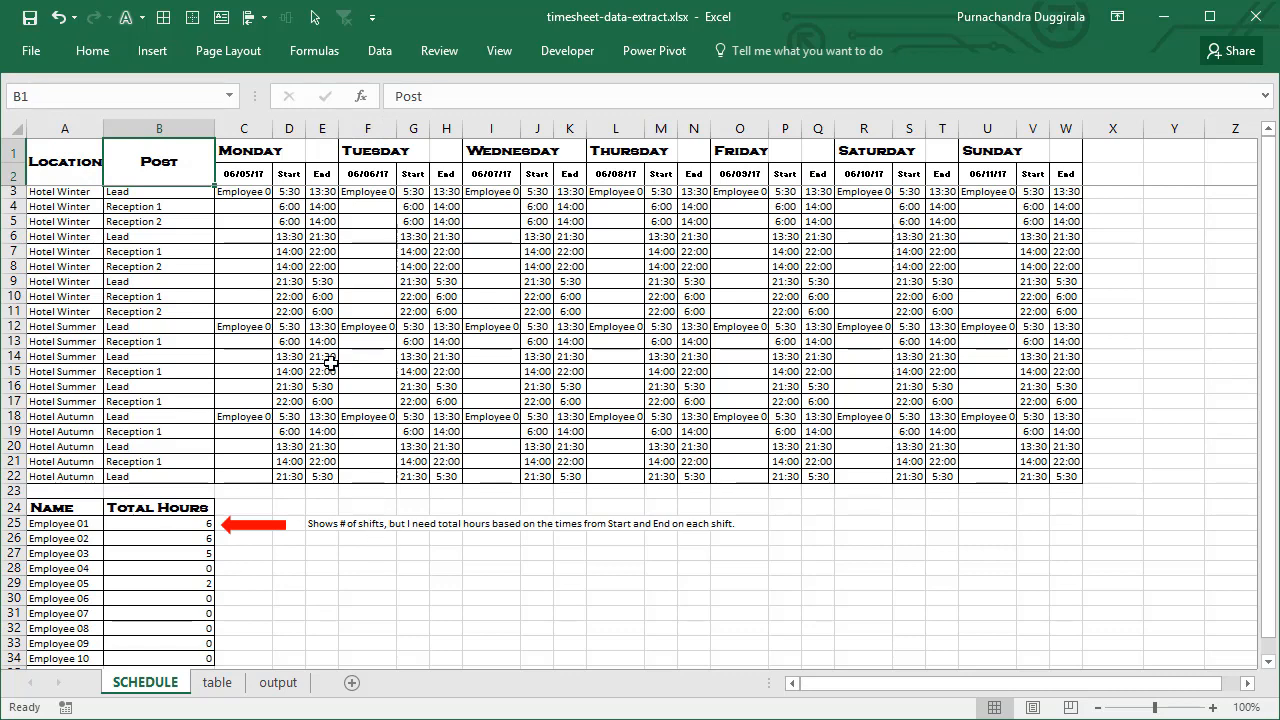
left_click_drag(84, 160, 177, 133)
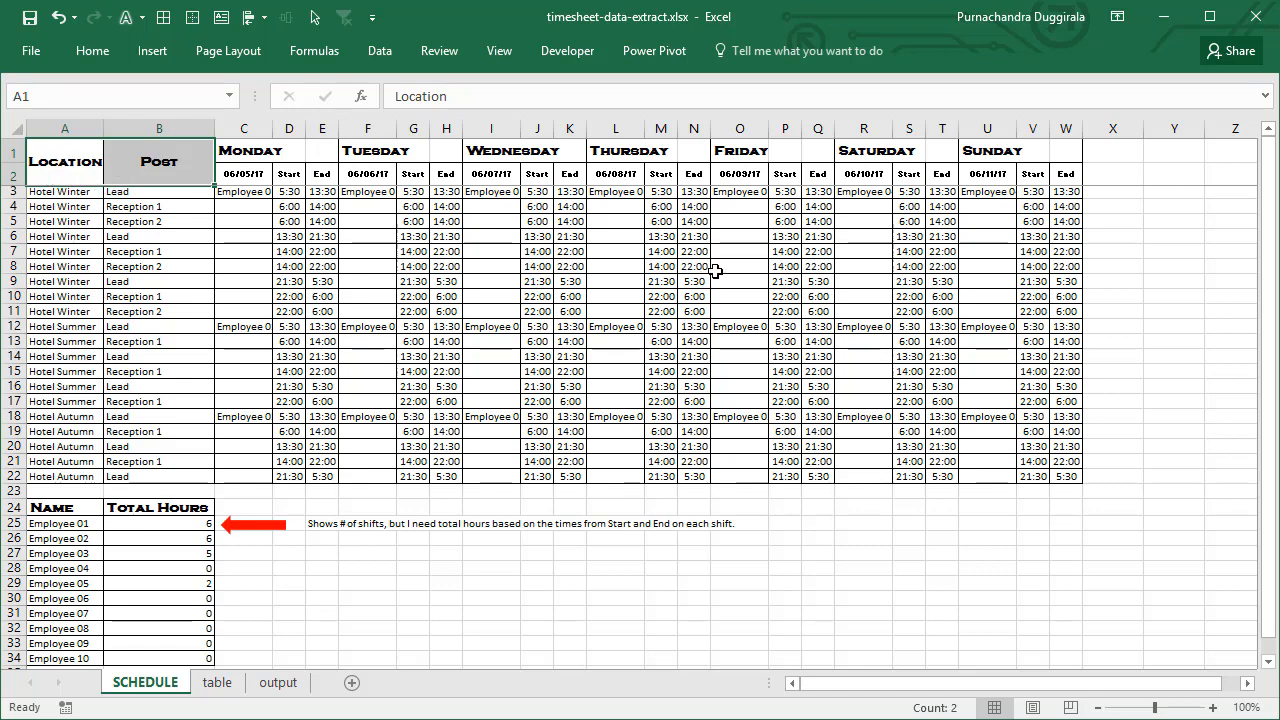
left_click(257, 153)
left_click(300, 152)
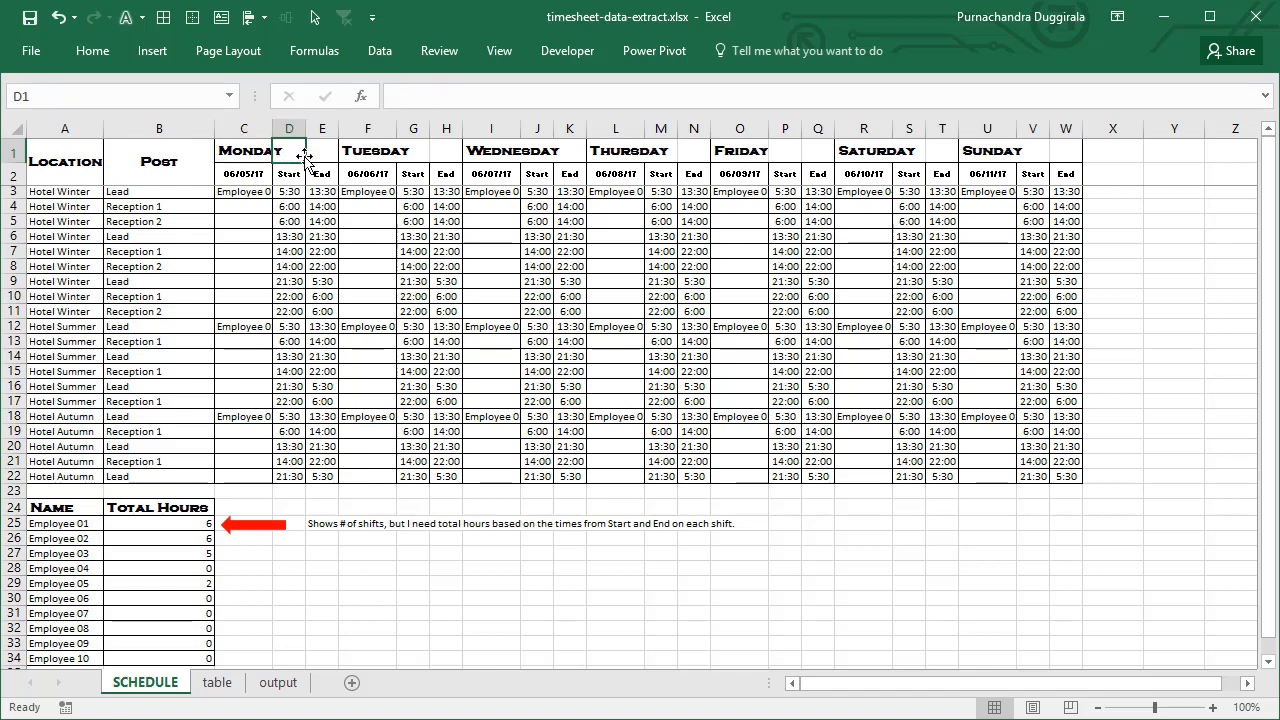
left_click(252, 153)
left_click(368, 150)
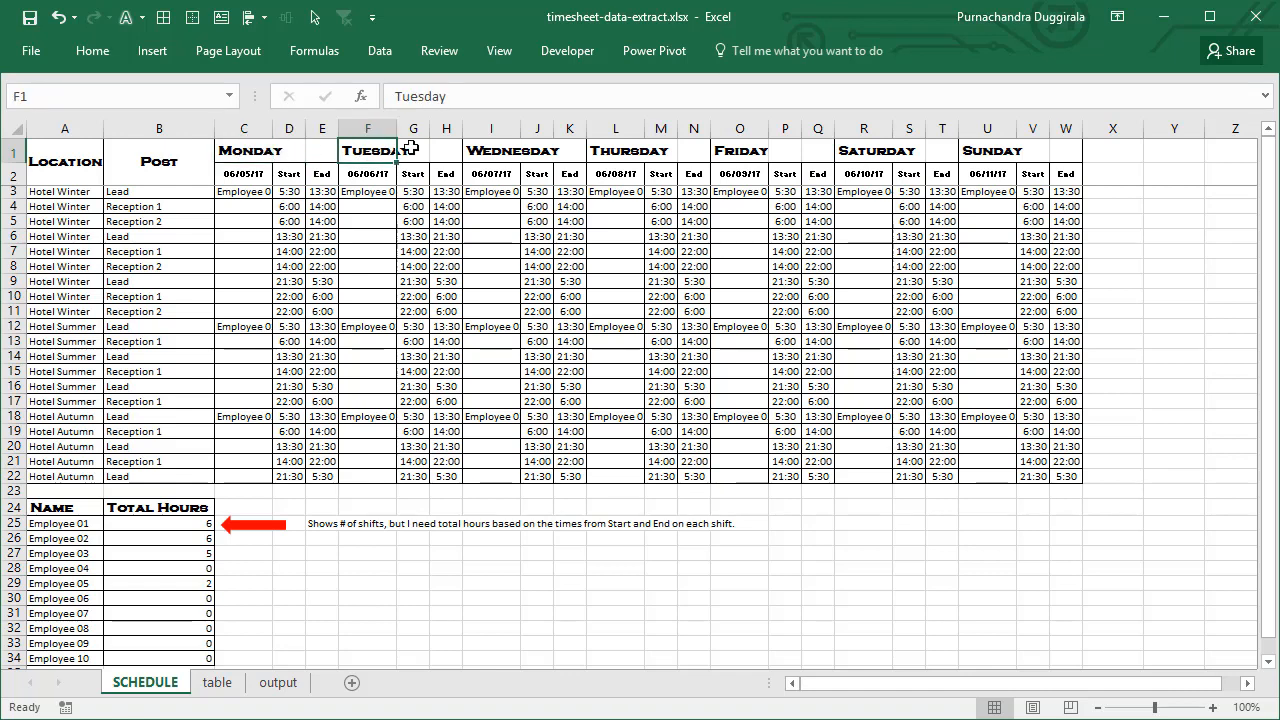
key("ctrl+space")
left_click(372, 150)
left_click(496, 152)
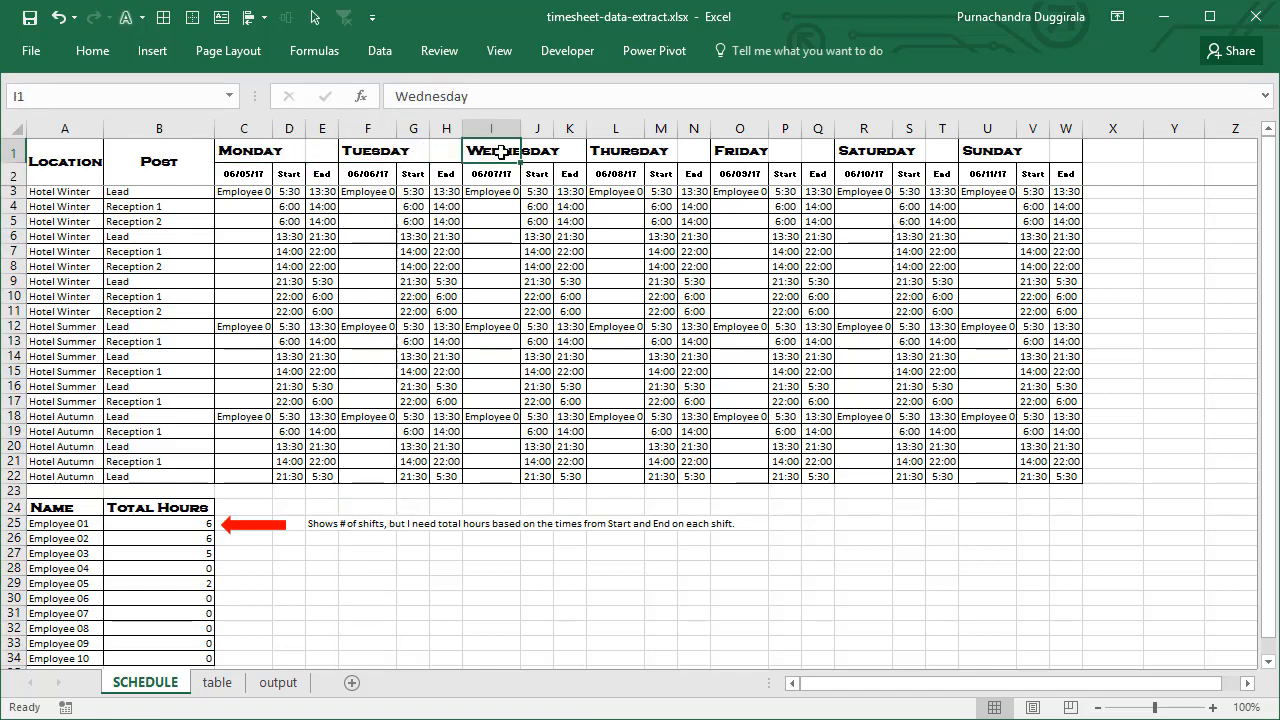
left_click_drag(90, 172, 160, 168)
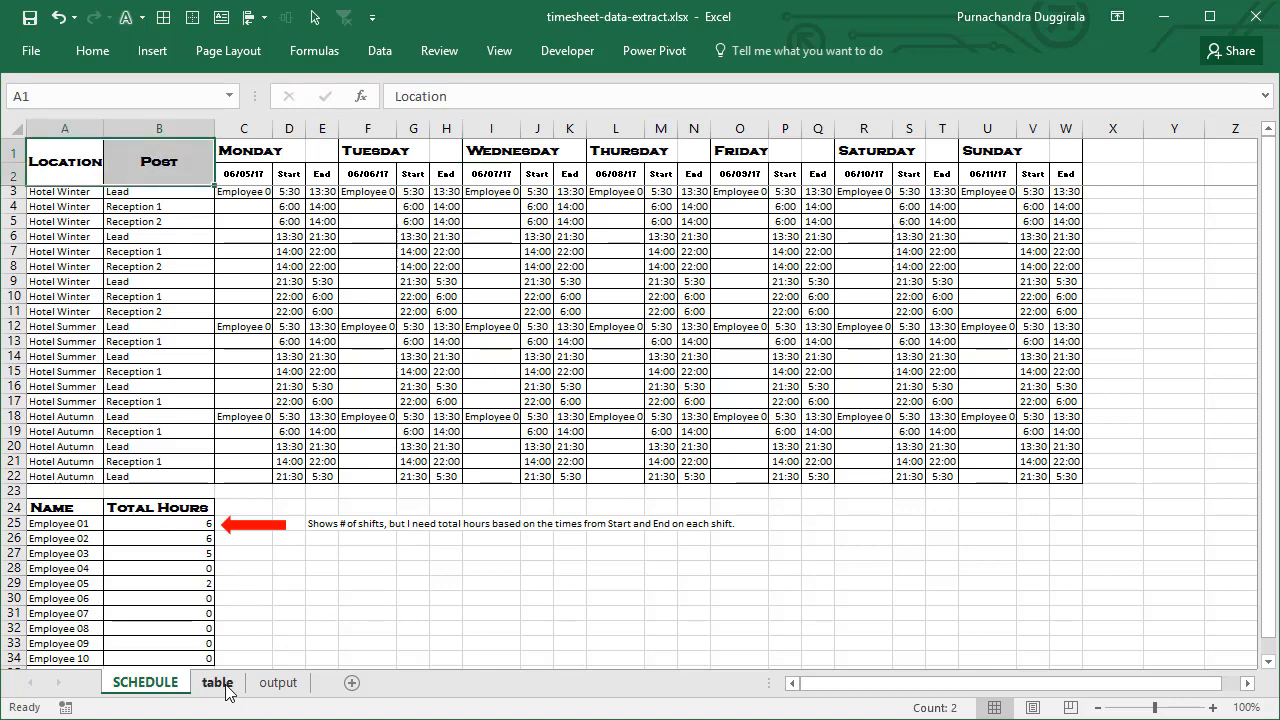
left_click(76, 221)
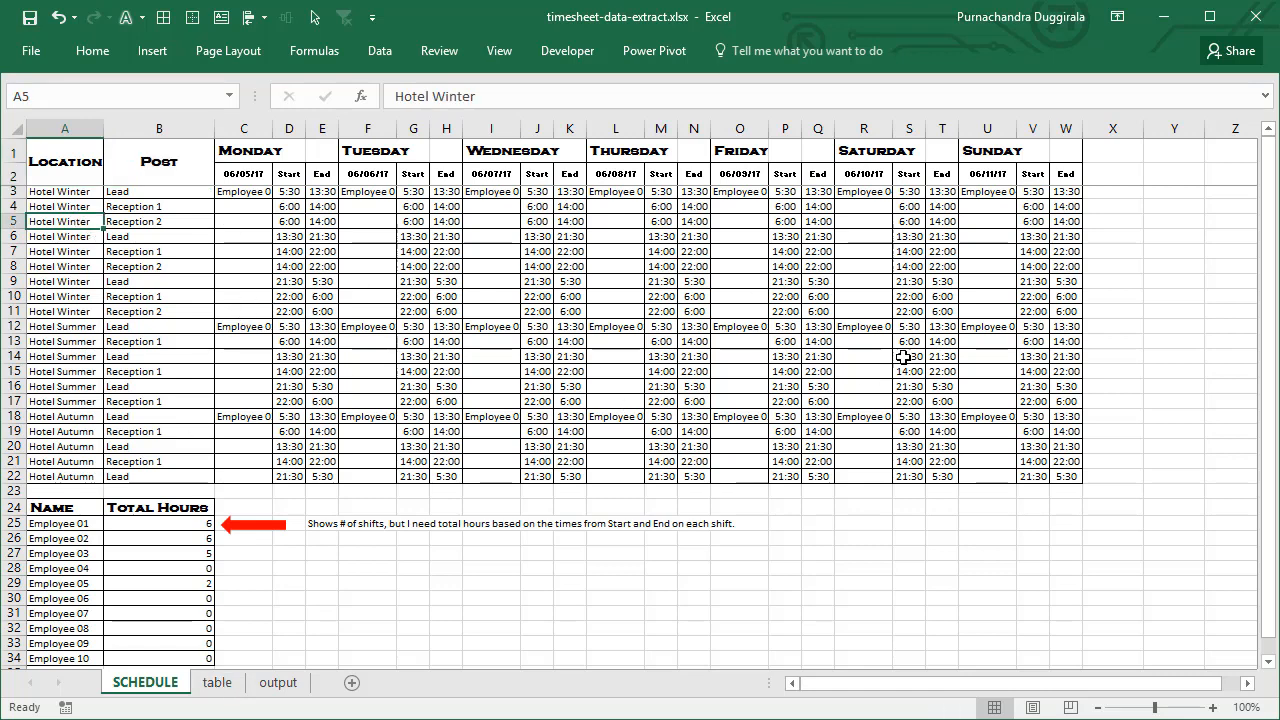
Select the schedule range A1:W22, and view its counterpart on the table sheet at 80% zoom
left_click_drag(91, 163, 1063, 477)
left_click(217, 682)
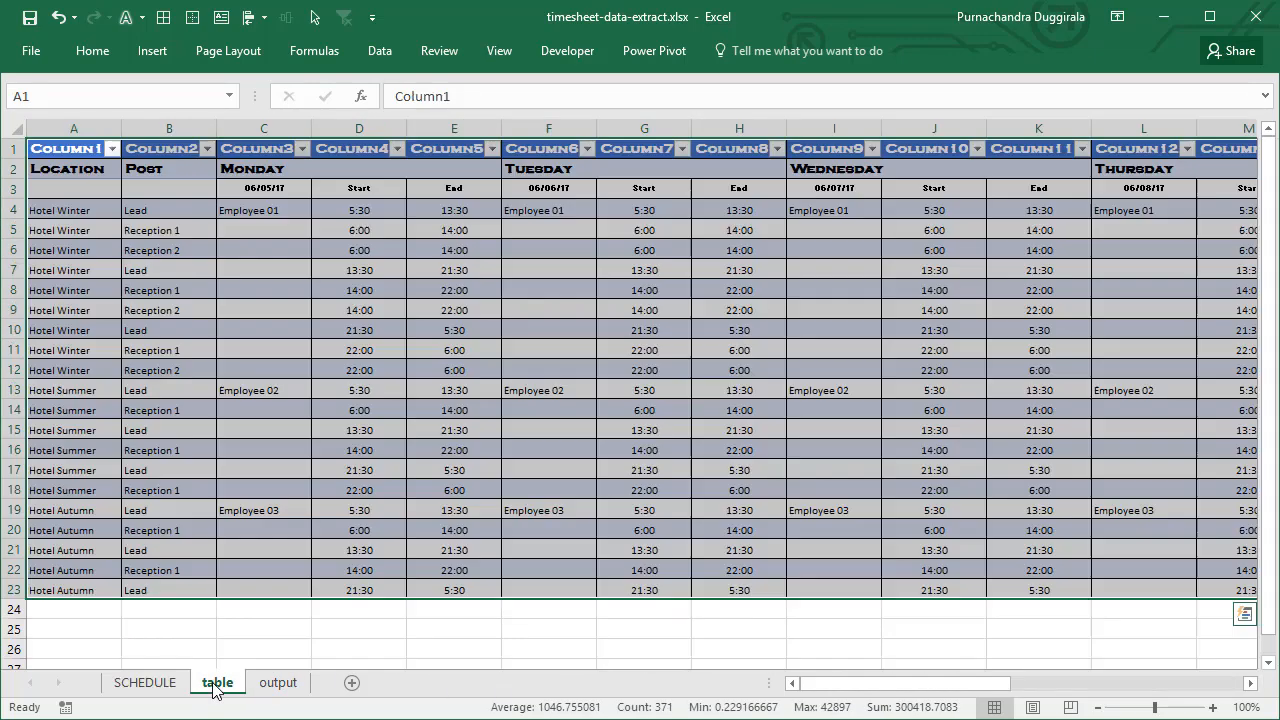
left_click(101, 252)
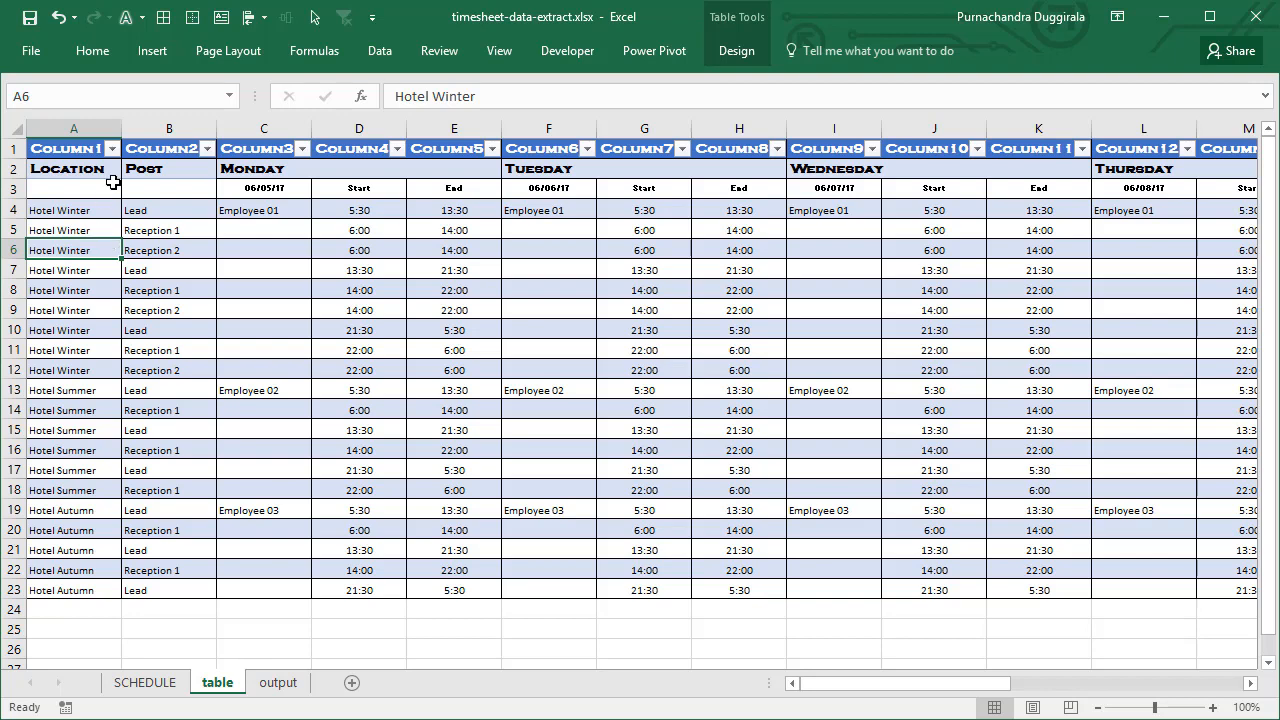
left_click(1098, 707)
left_click(1098, 707)
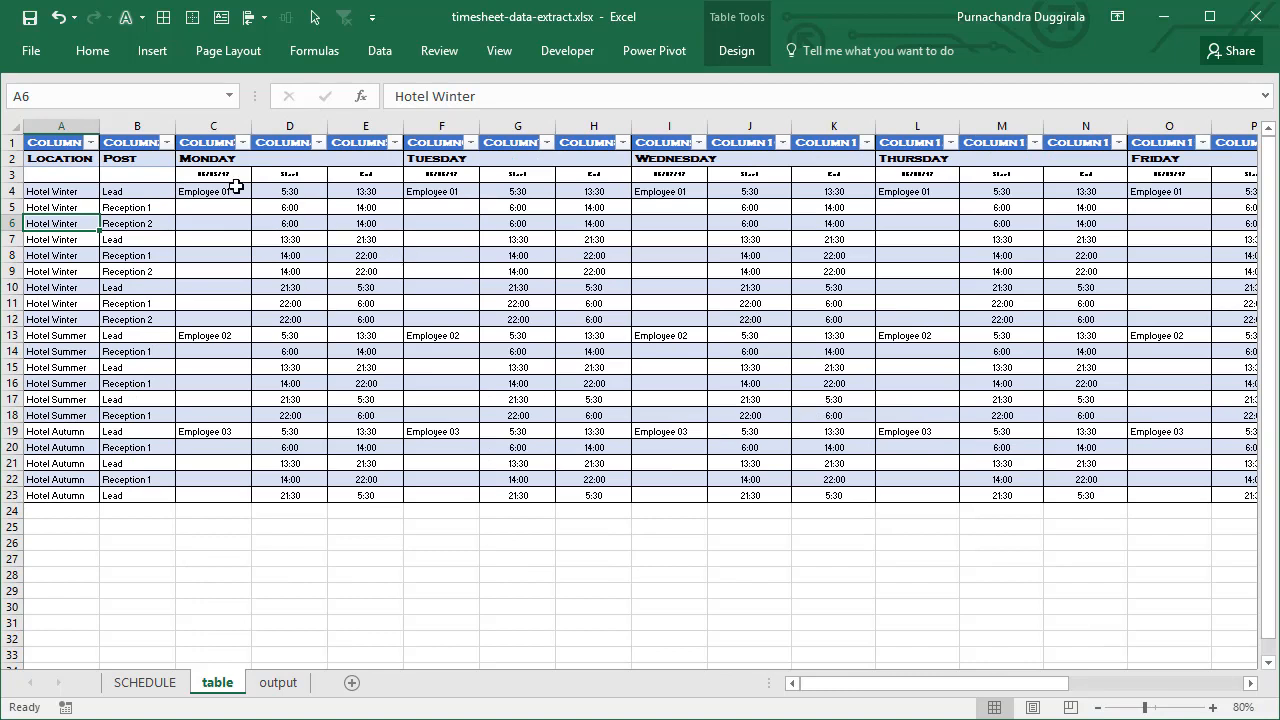
Examine the table's generic column headers, the Location and Post labels in row 2, and the cells beneath them
left_click(62, 148)
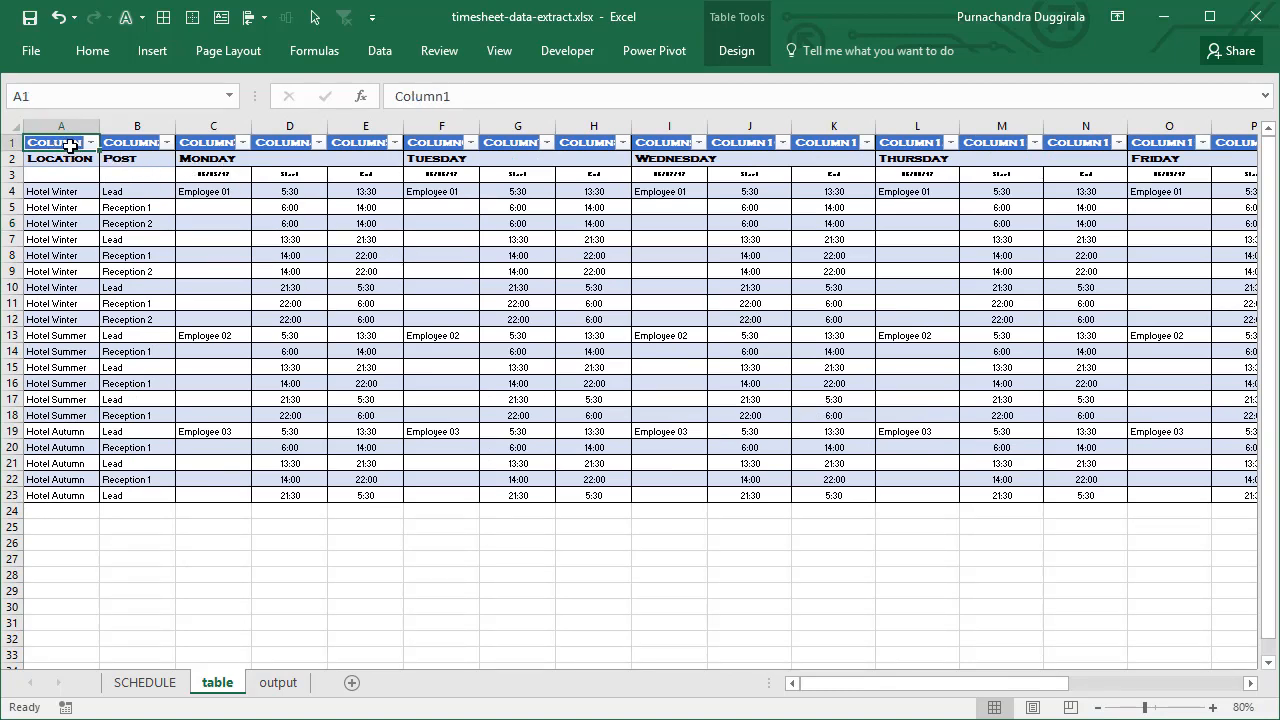
left_click(135, 147)
left_click(214, 143)
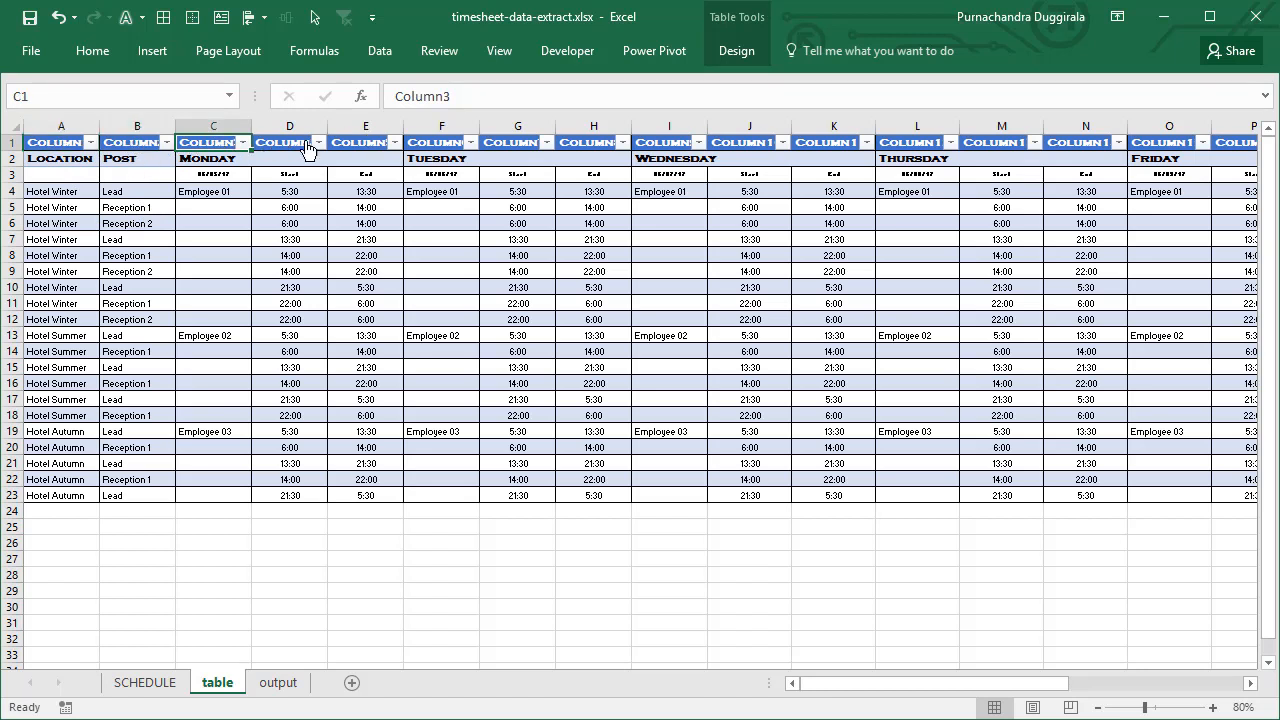
left_click(46, 148)
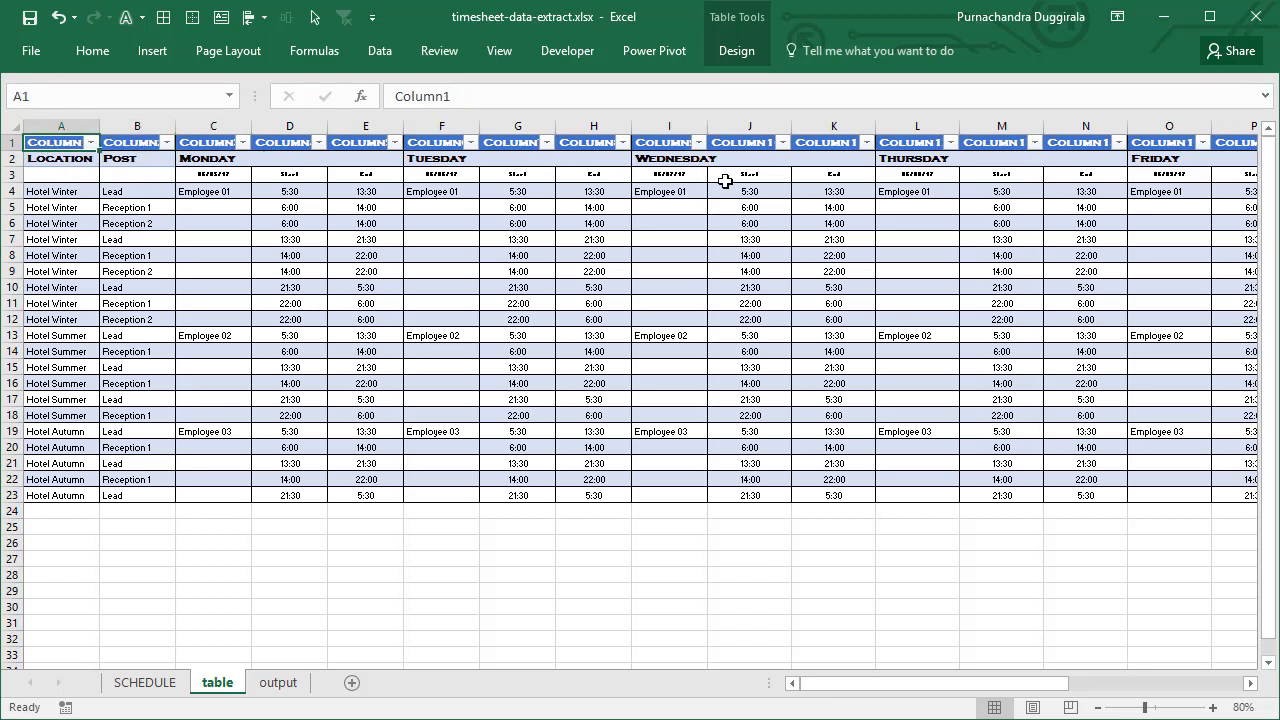
left_click(84, 160)
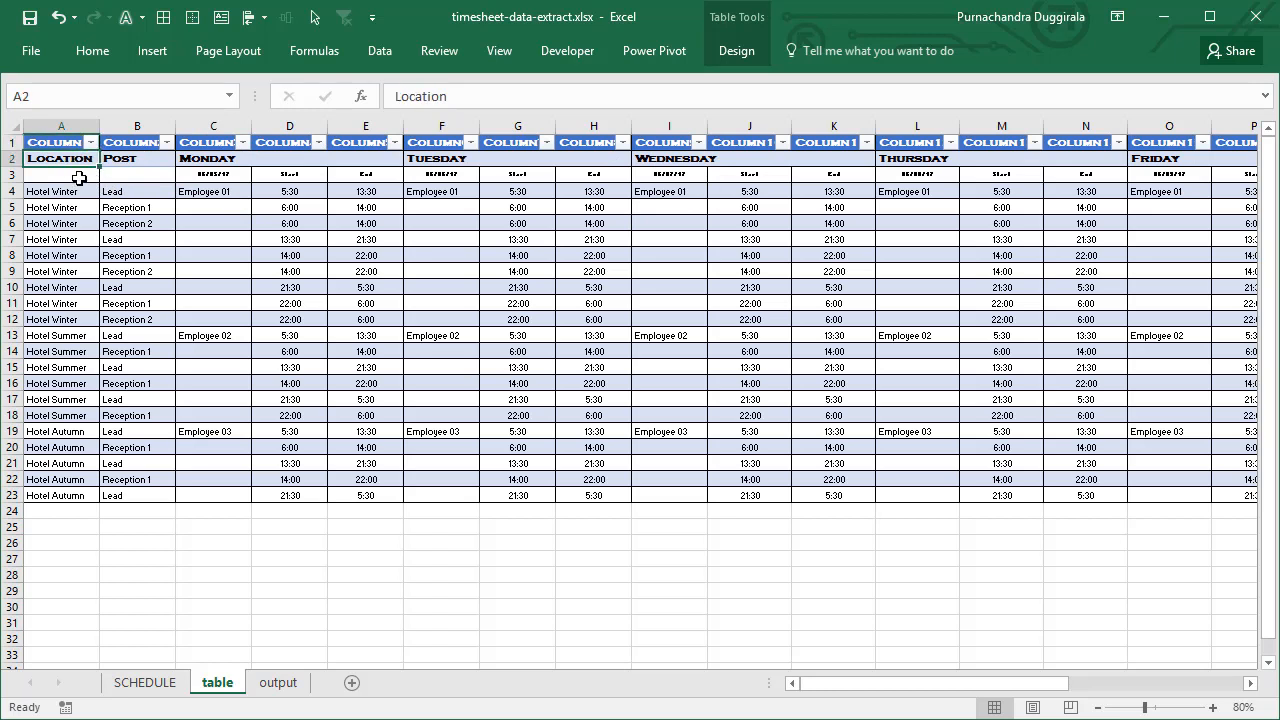
left_click(95, 172)
left_click(133, 174)
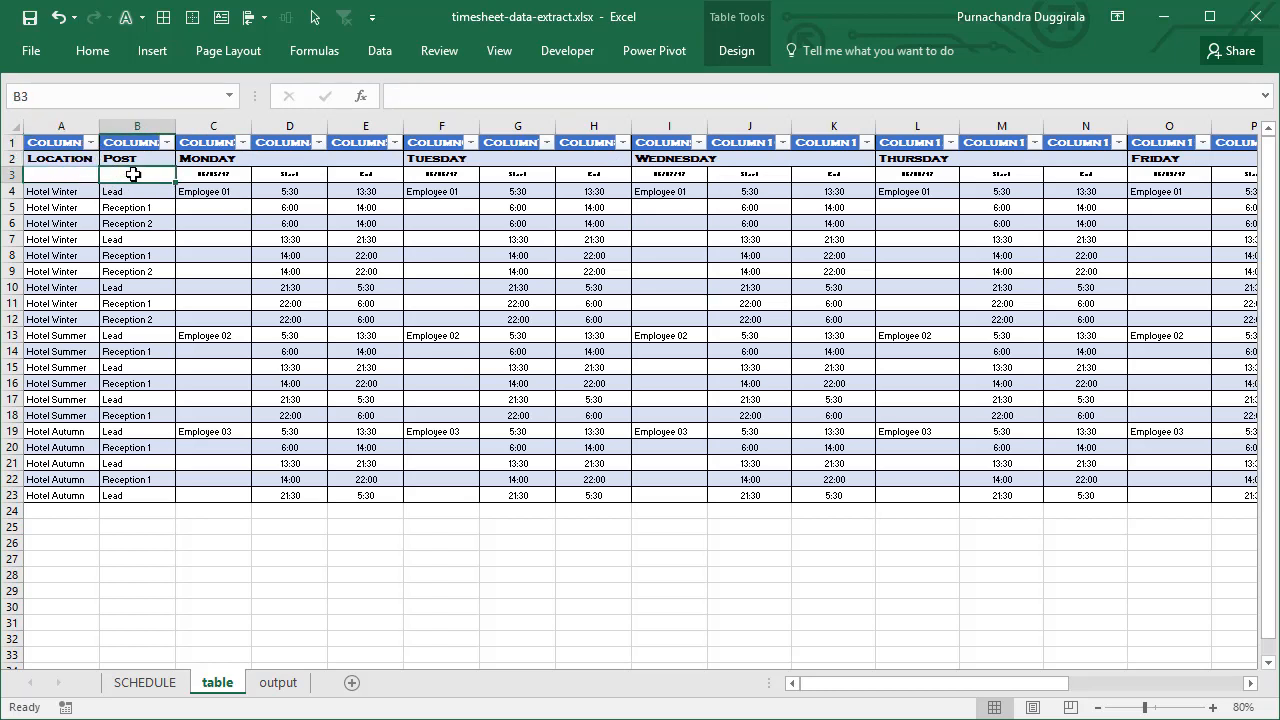
left_click(78, 164)
left_click(140, 162)
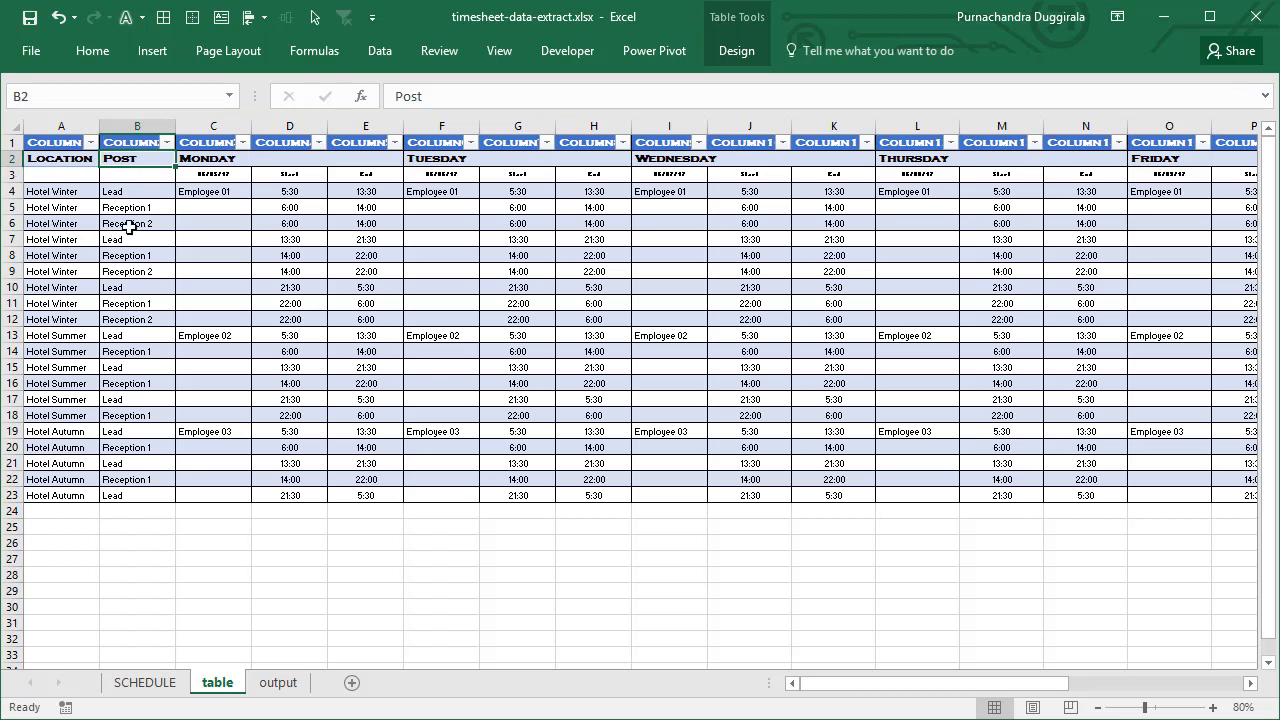
left_click(113, 194)
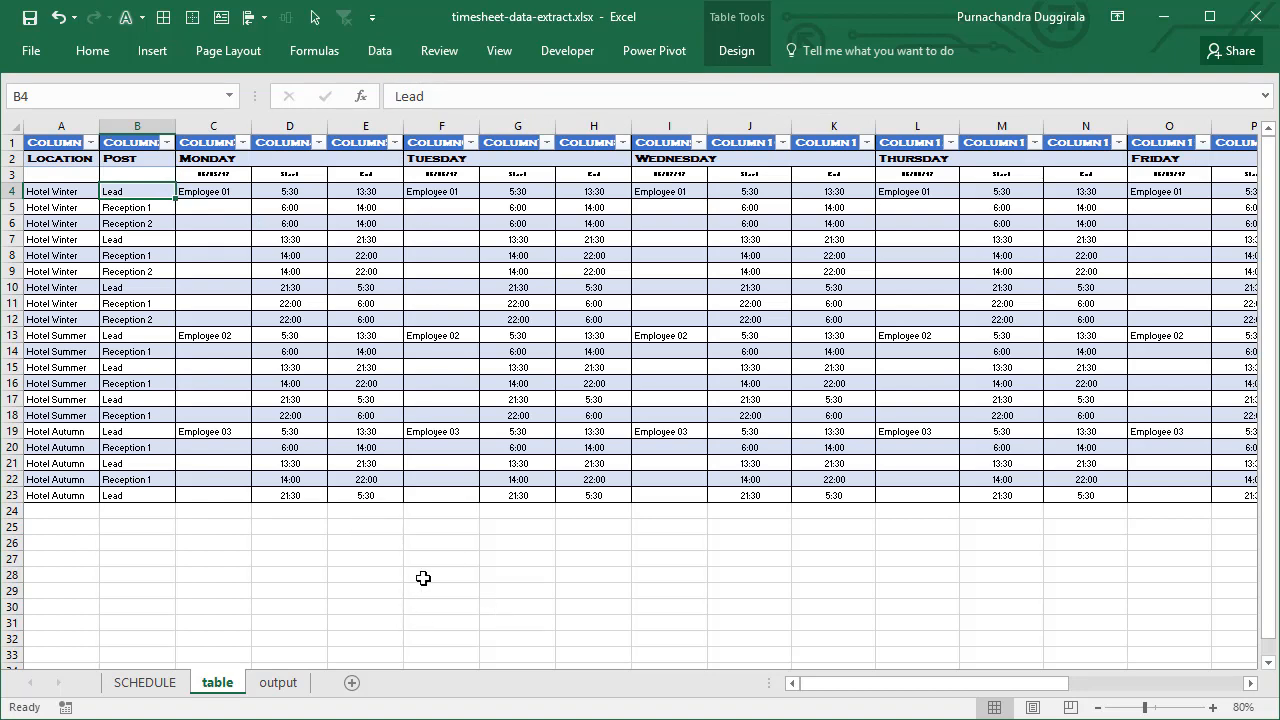
Compare the selected range on the SCHEDULE sheet with the copy on the table sheet
left_click(145, 684)
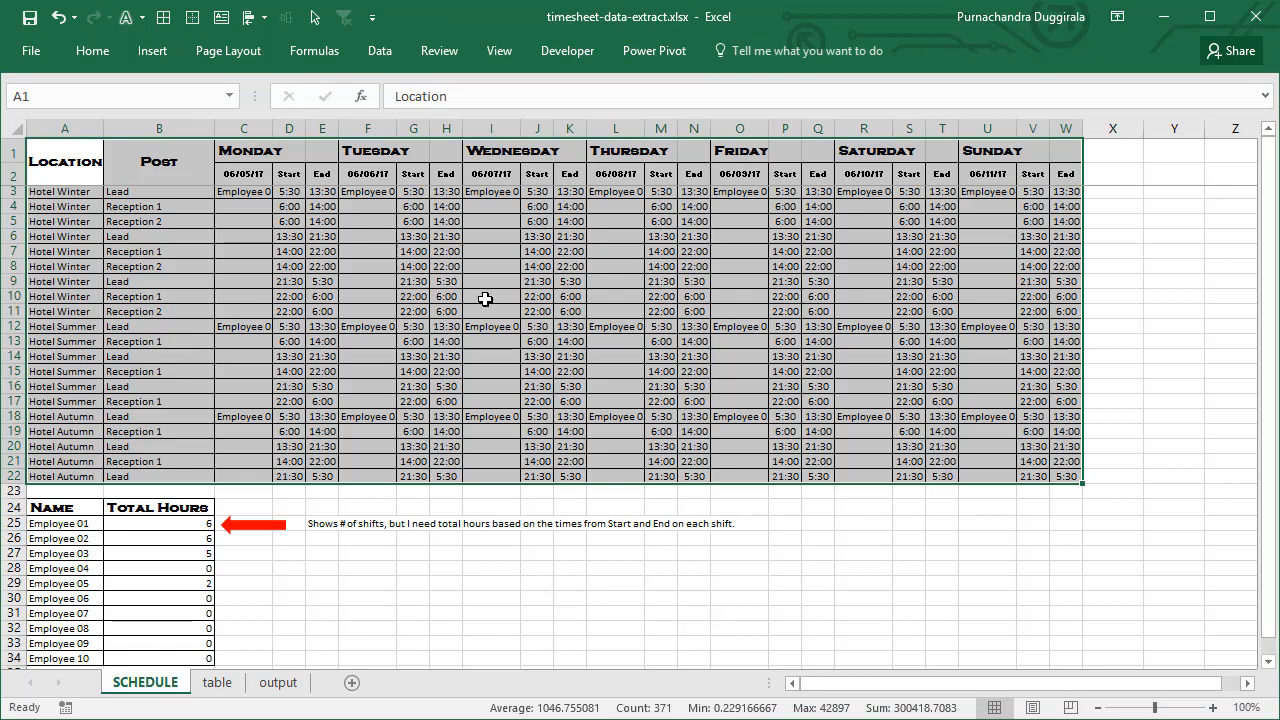
left_click(219, 684)
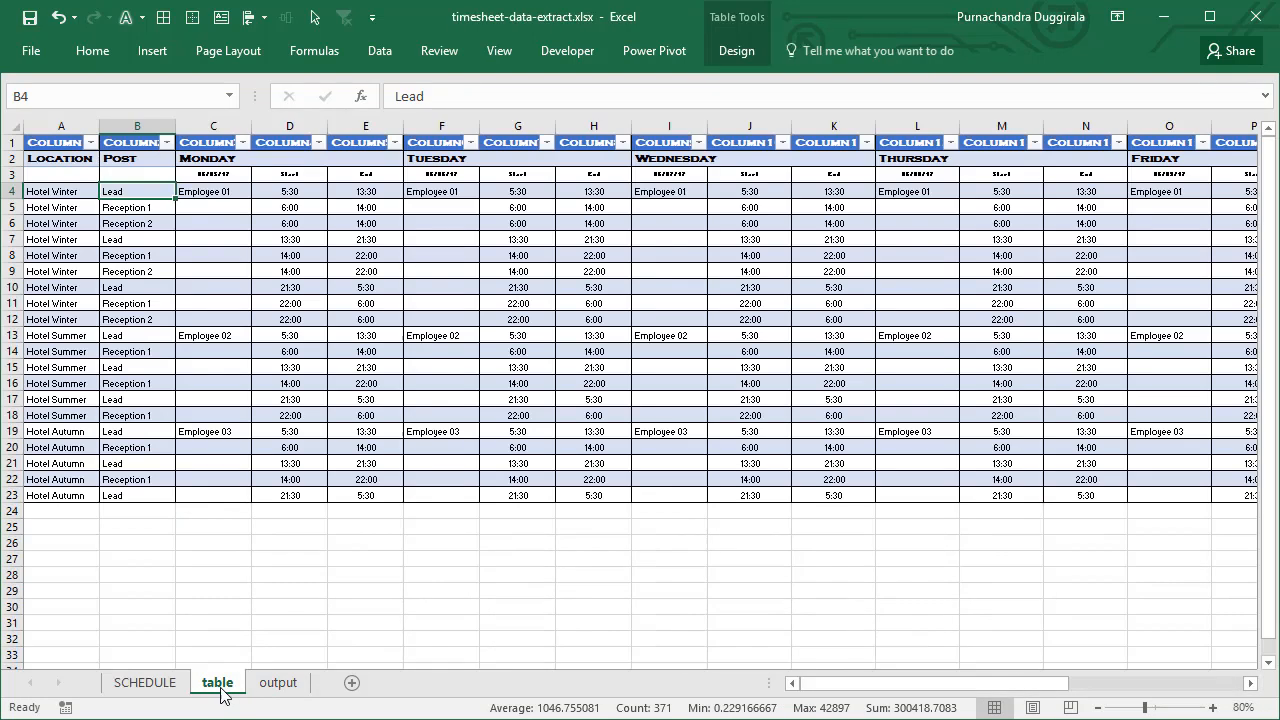
left_click(170, 590)
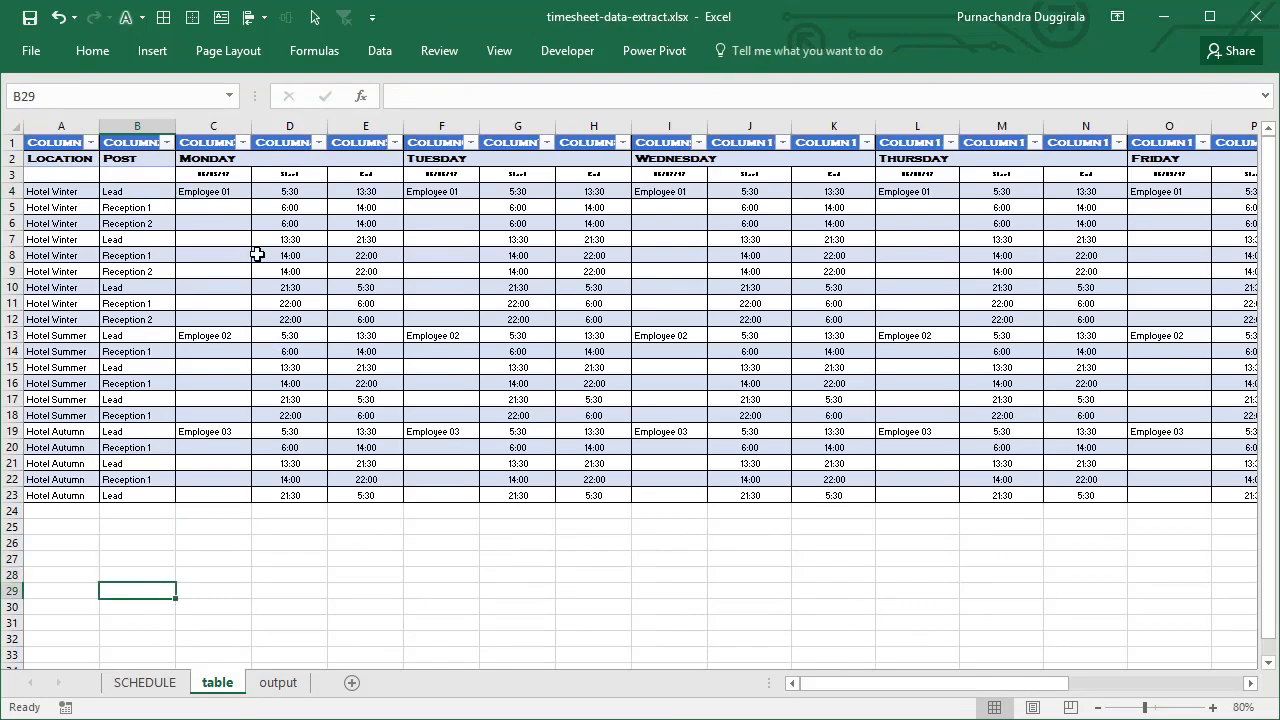
Load the table sheet's schedule table into the Query Editor as a new query, and enlarge the editor window
left_click(145, 337)
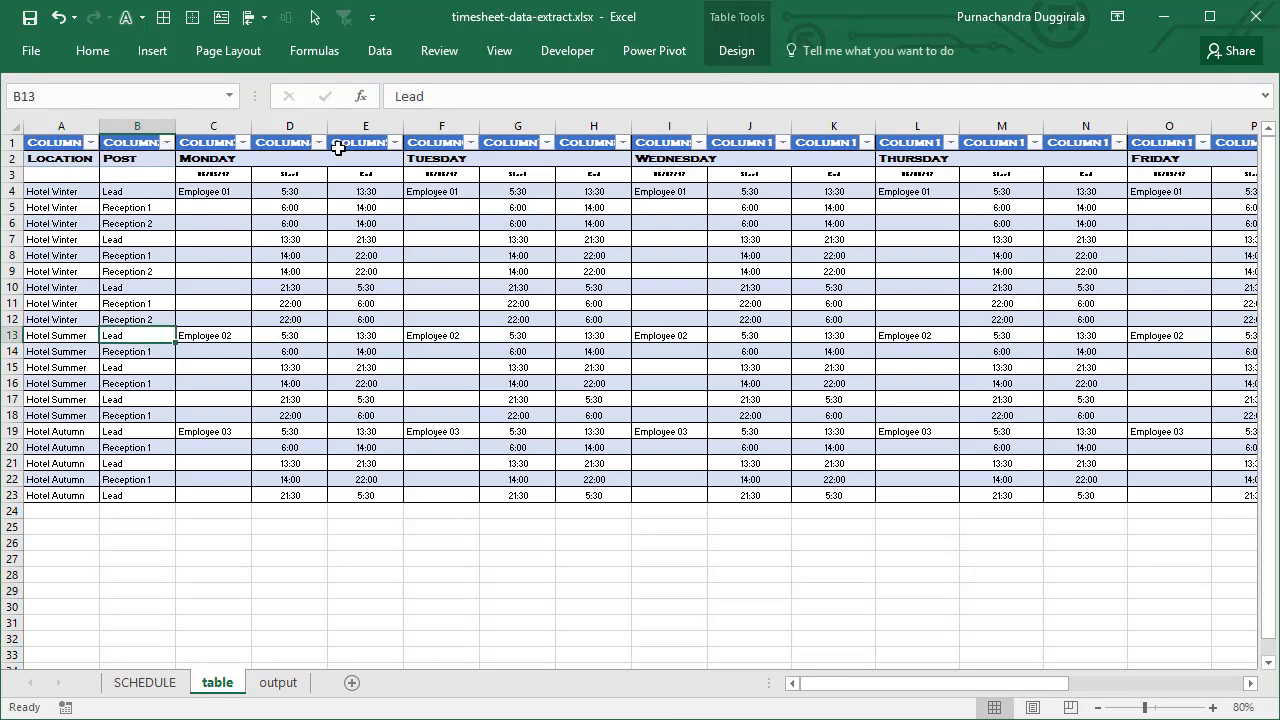
left_click(387, 60)
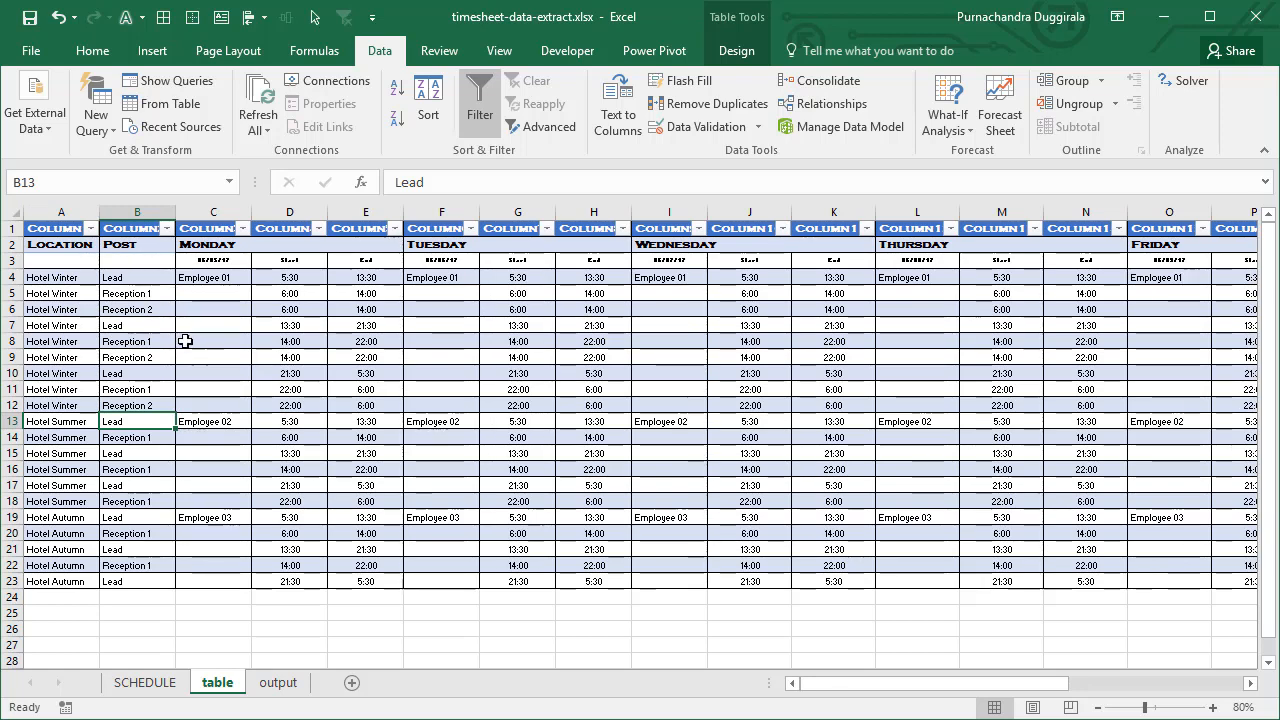
left_click(160, 104)
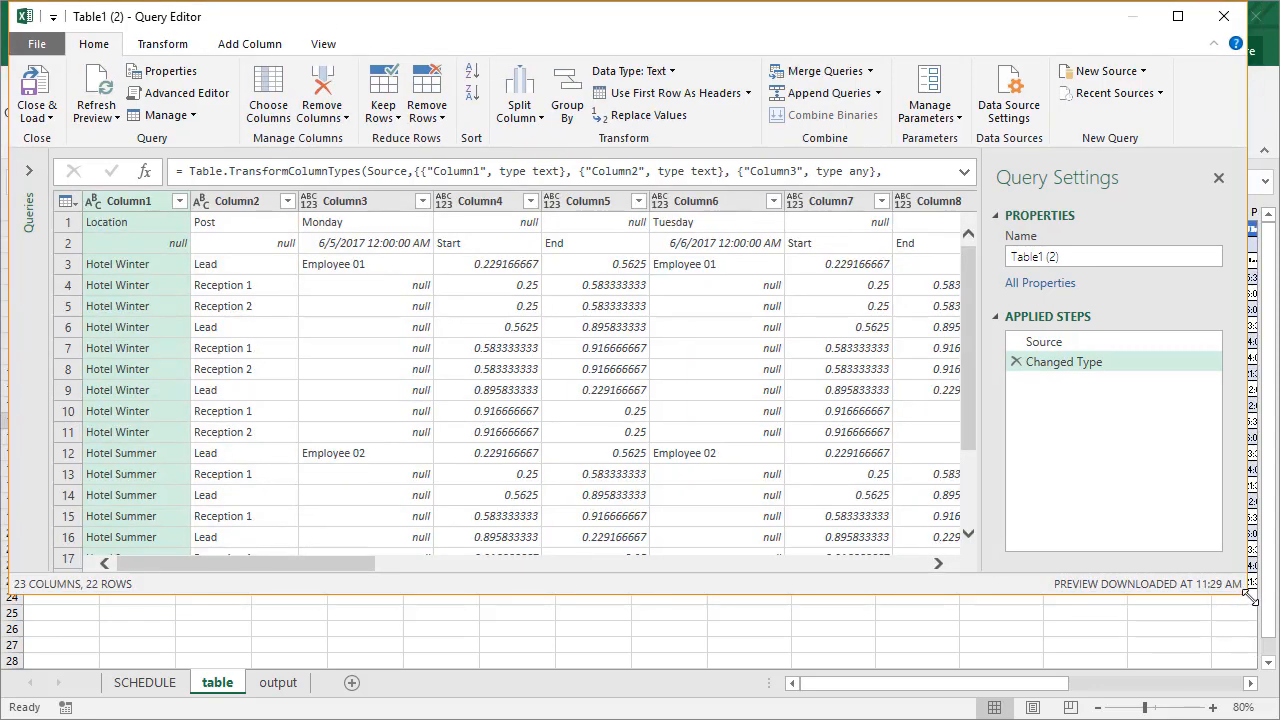
left_click_drag(1258, 707, 1270, 709)
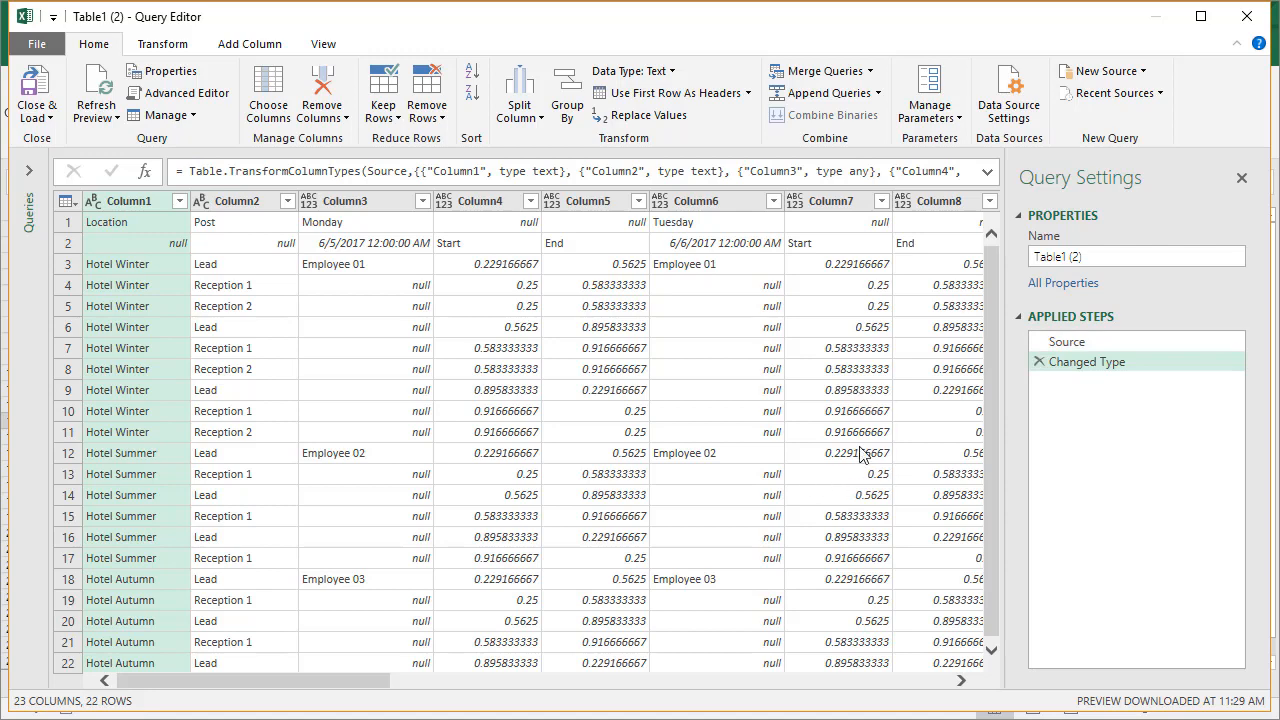
Rename the new query as timesheet
left_click_drag(1112, 262, 1037, 262)
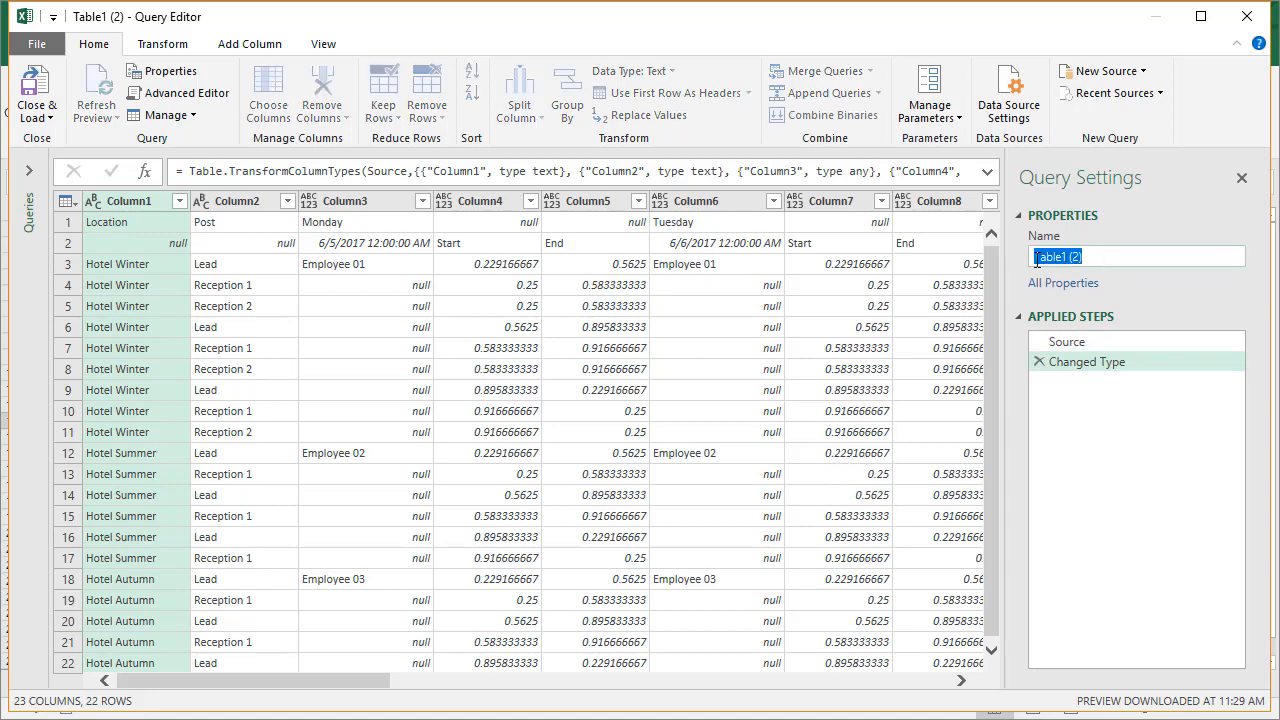
type("timesheet")
key("Return")
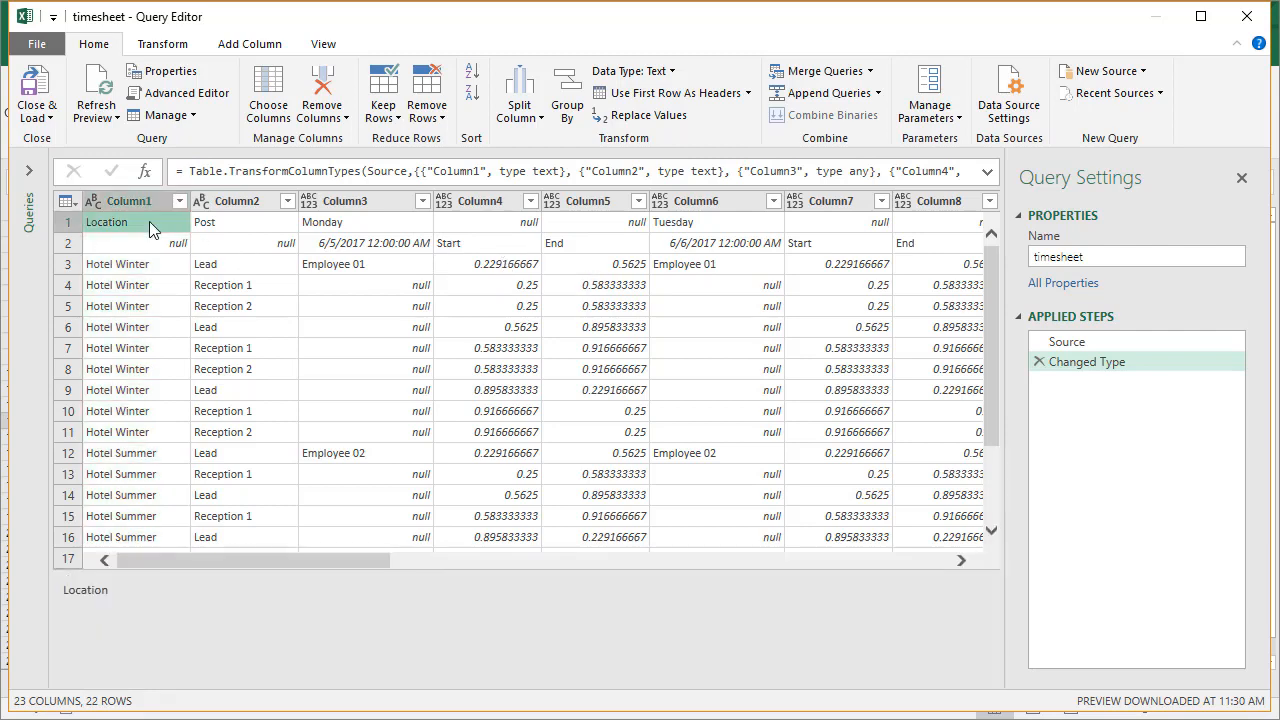
Fill the empty cells of Column4 and Column5 upward so row 1 carries Monday's Start and End labels
mouse_move(150, 201)
left_mouse_down()
mouse_move(203, 212)
mouse_move(148, 213)
left_mouse_up()
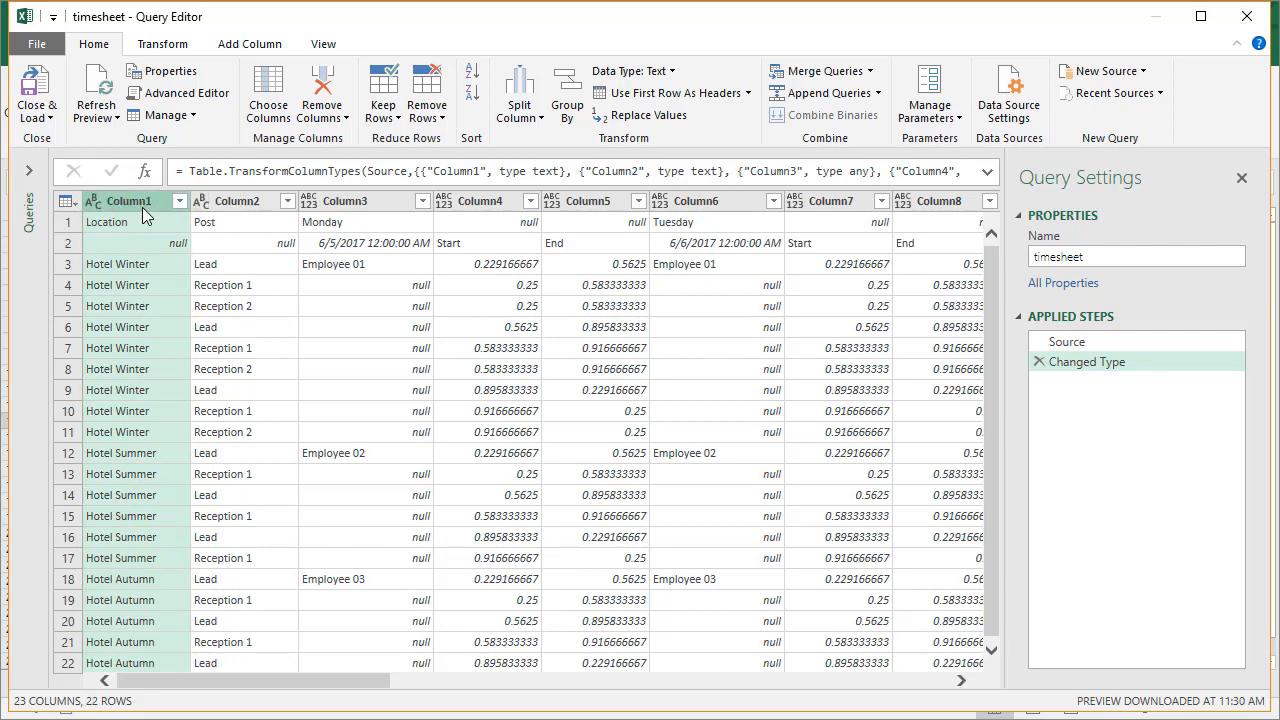
key("shift+Right")
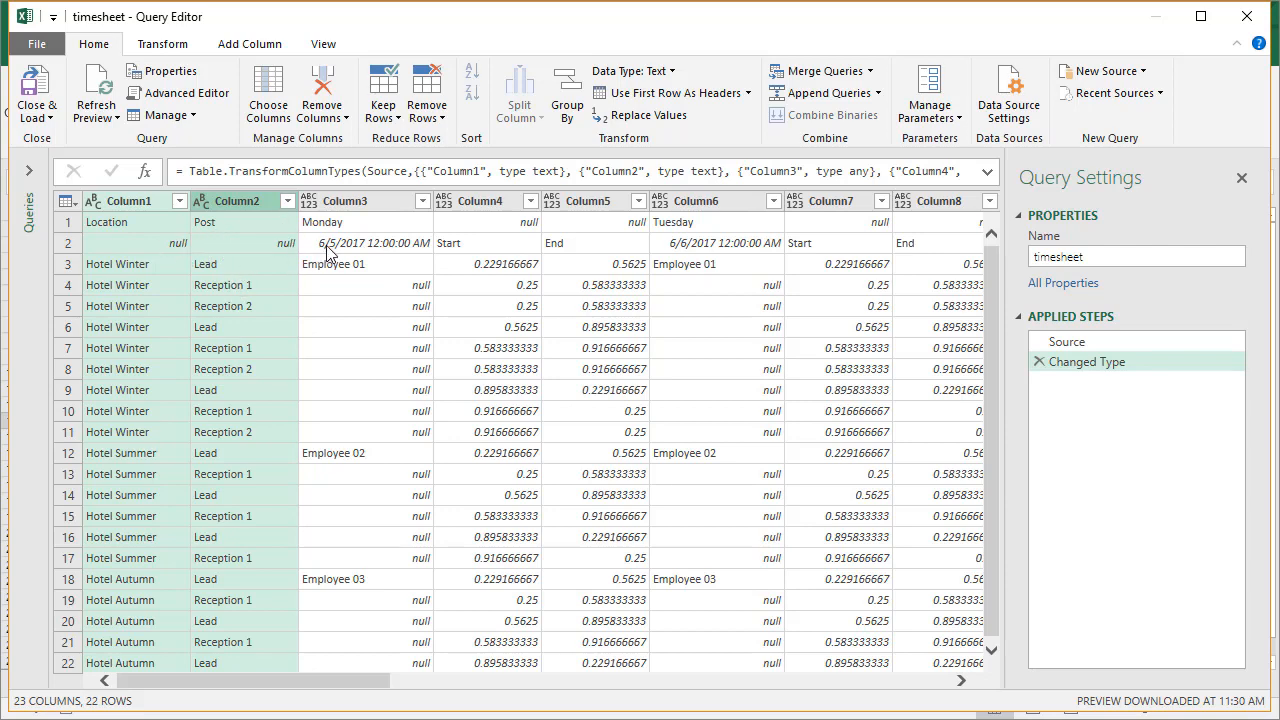
left_click(493, 205)
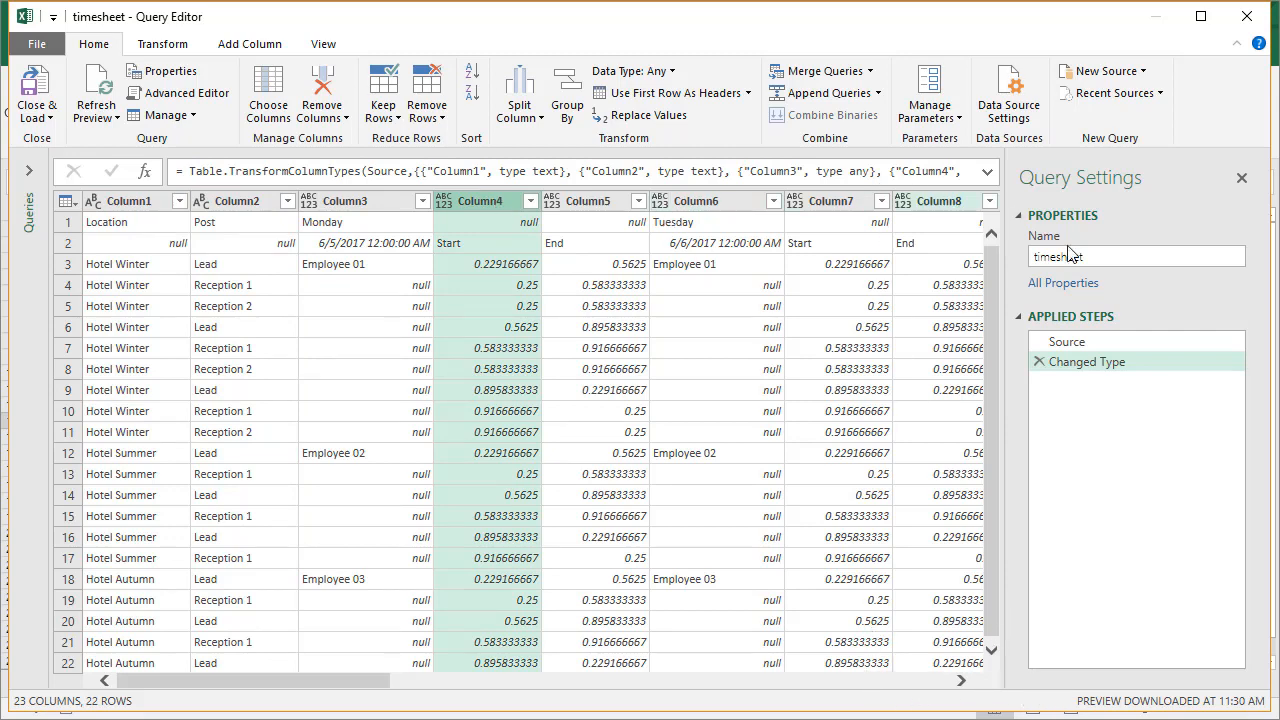
left_click(604, 205, "ctrl")
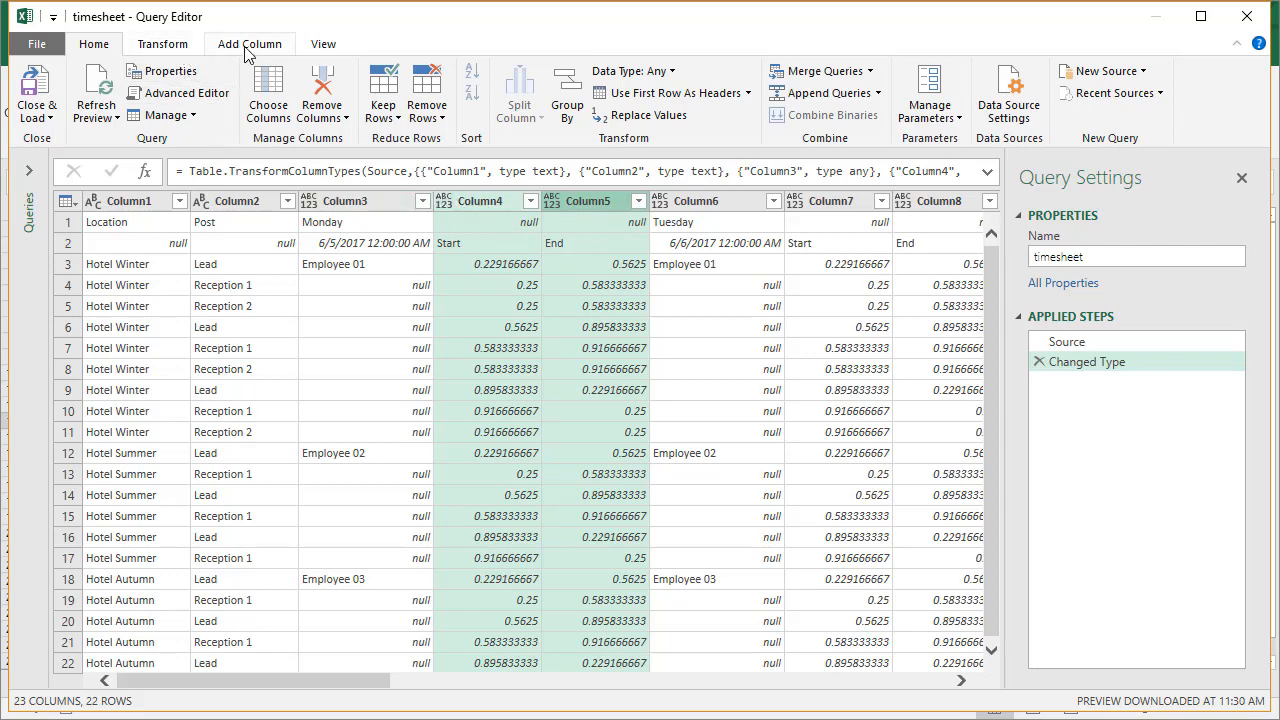
left_click(160, 44)
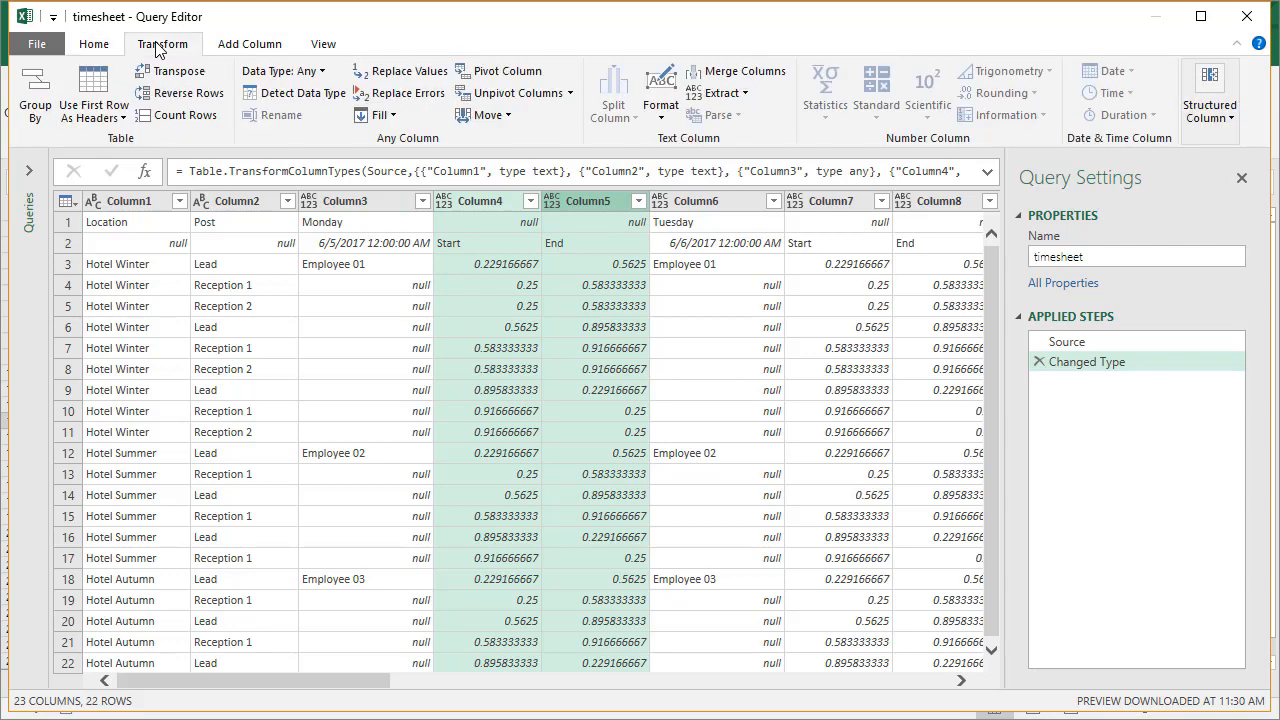
left_click(392, 117)
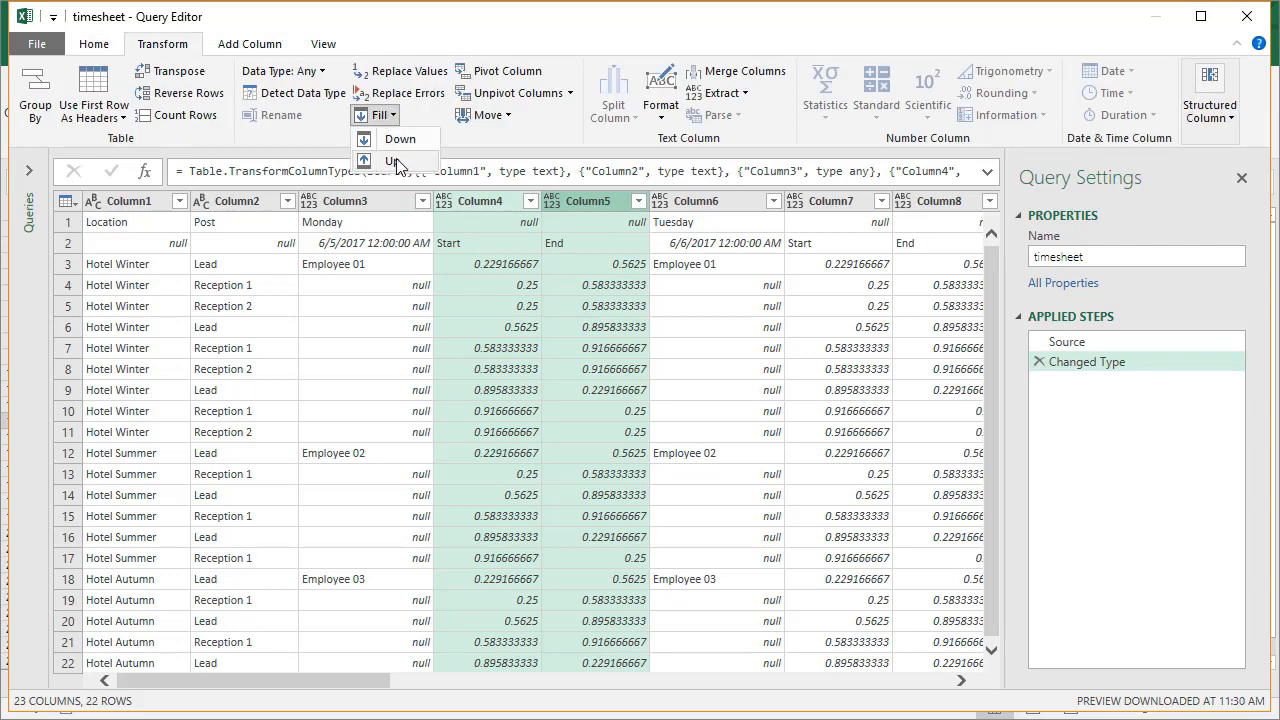
left_click(397, 160)
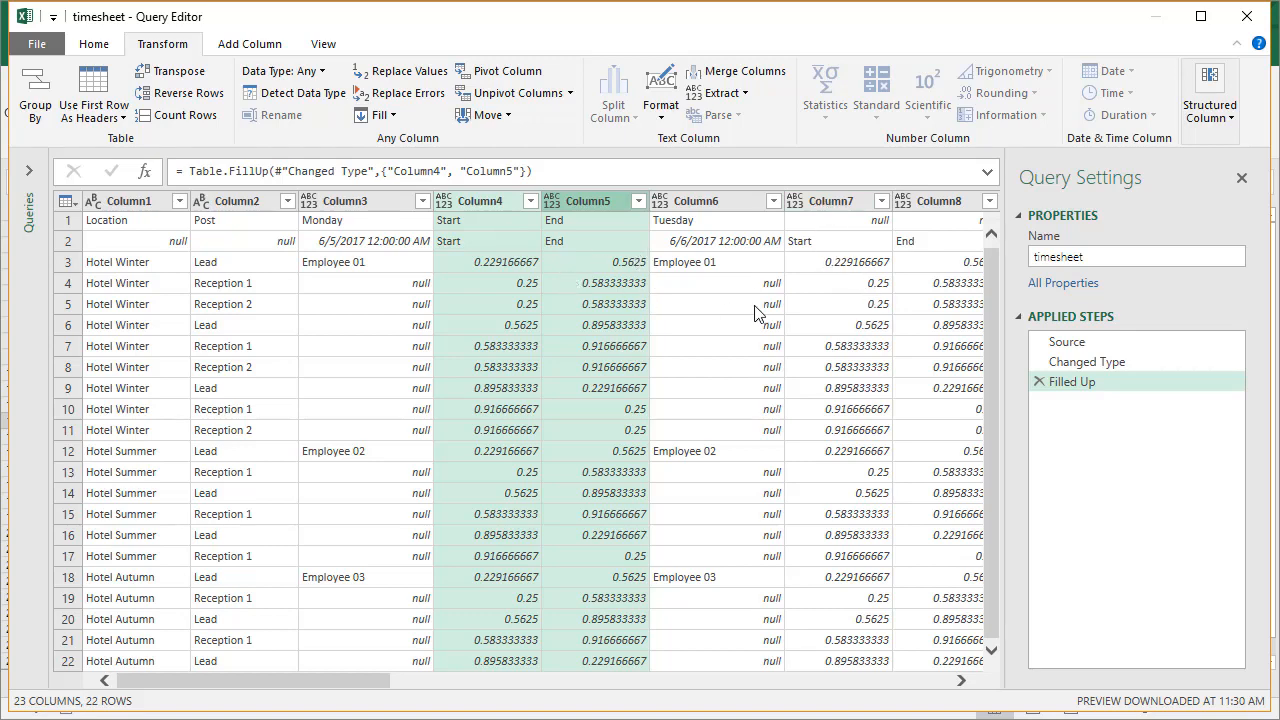
Fill up Tuesday's Column7 and Column8, and Wednesday's Column10 and Column11
left_click(845, 201)
left_click(926, 201, "shift")
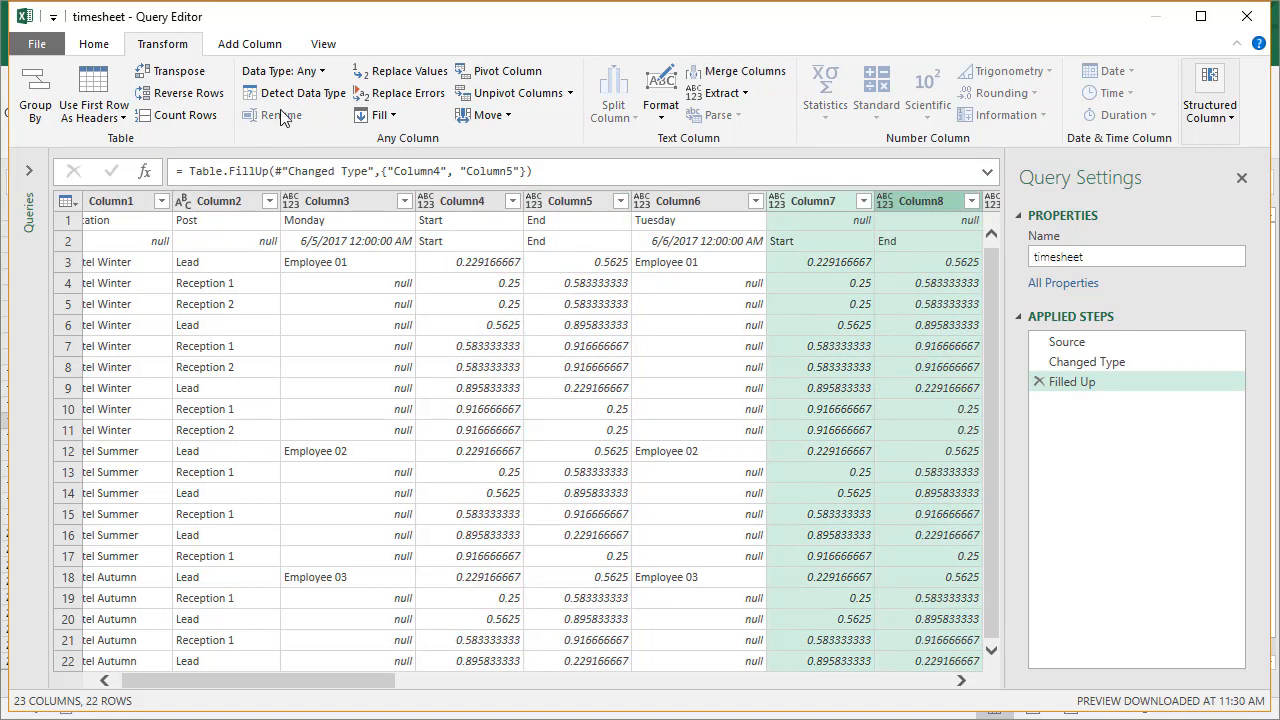
left_click(383, 115)
left_click(392, 160)
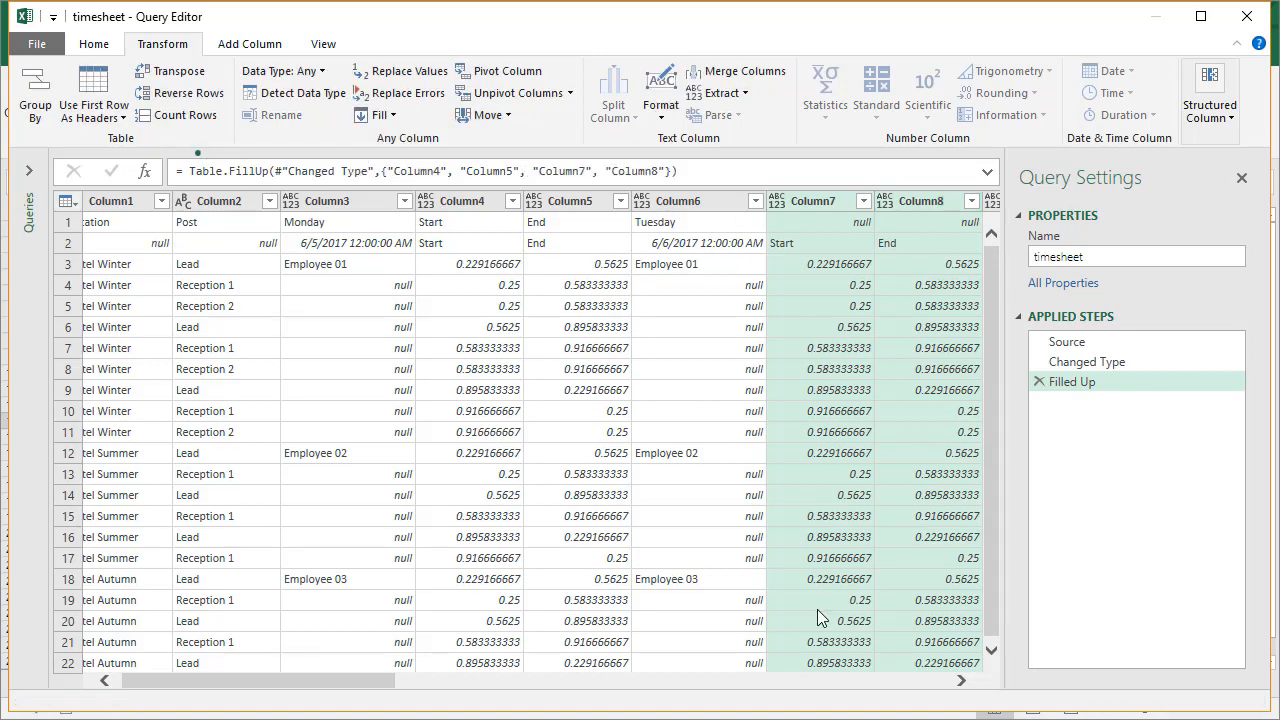
left_click_drag(349, 681, 590, 662)
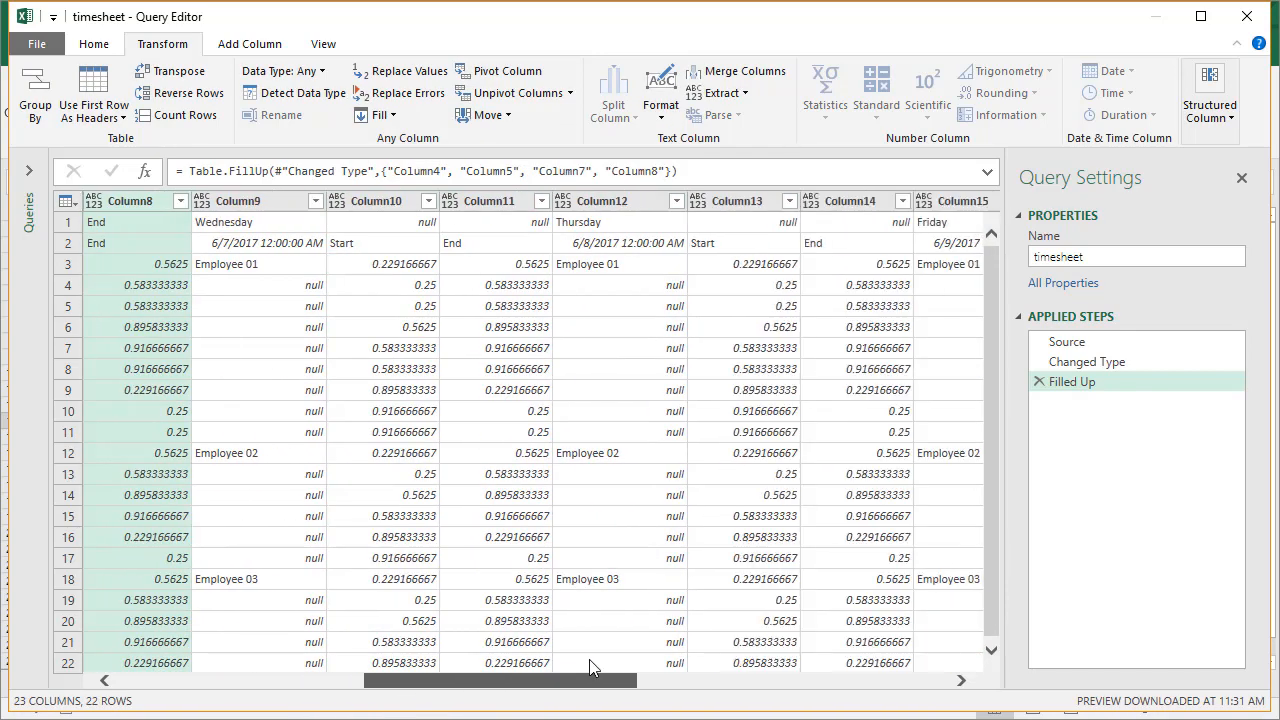
left_click(400, 202)
left_click(503, 201, "shift")
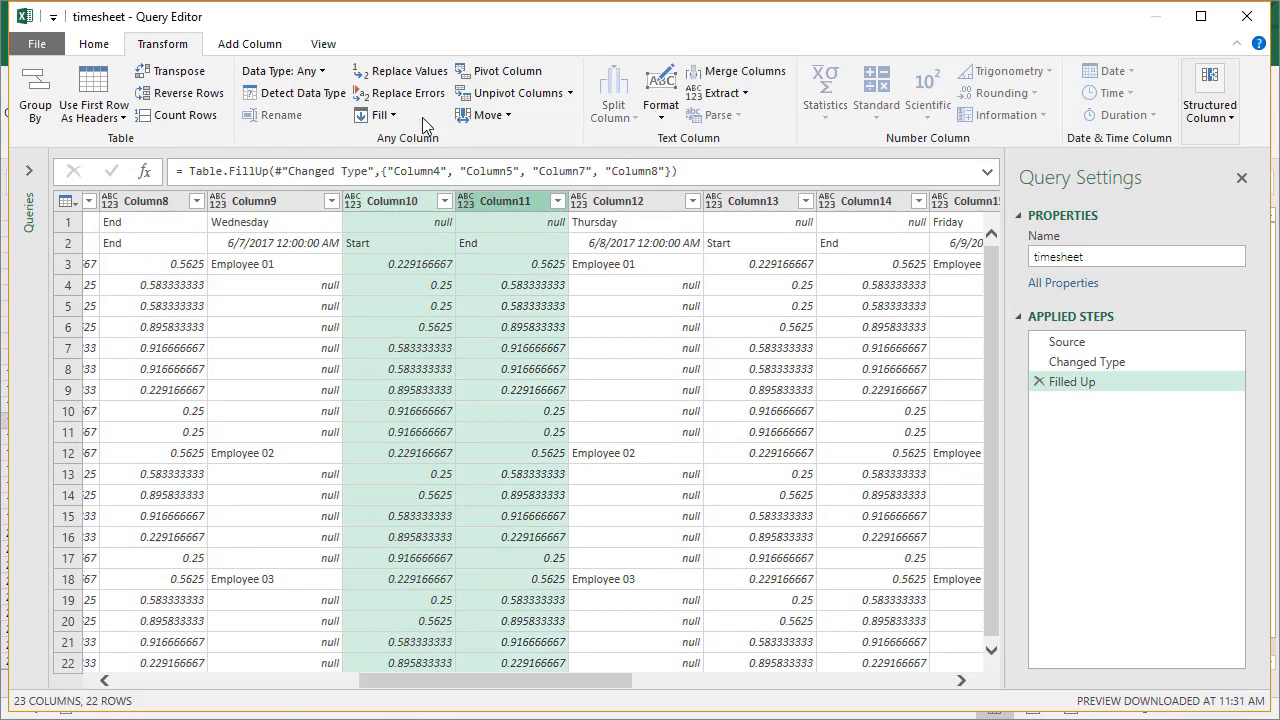
left_click(385, 115)
left_click(392, 160)
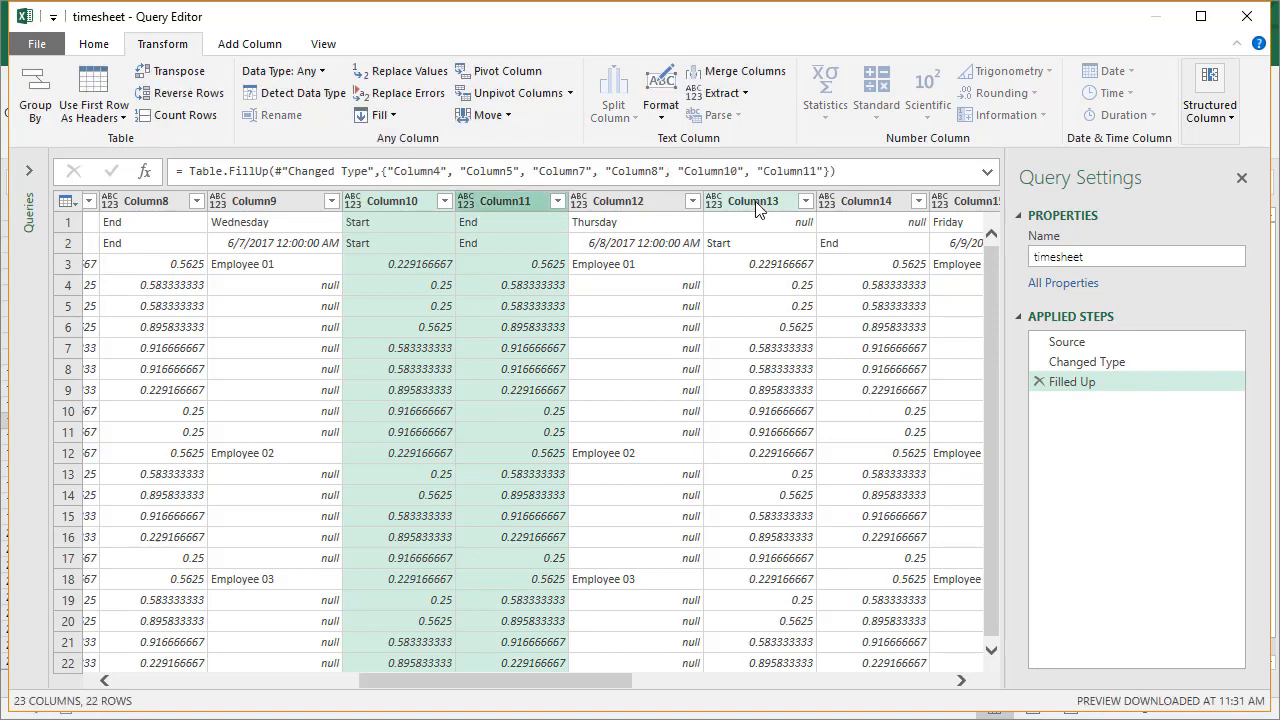
Fill up Thursday's Column13 and Column14, and Friday's Column16 and Column17
left_click(757, 202)
left_click(860, 202, "shift")
left_click(385, 115)
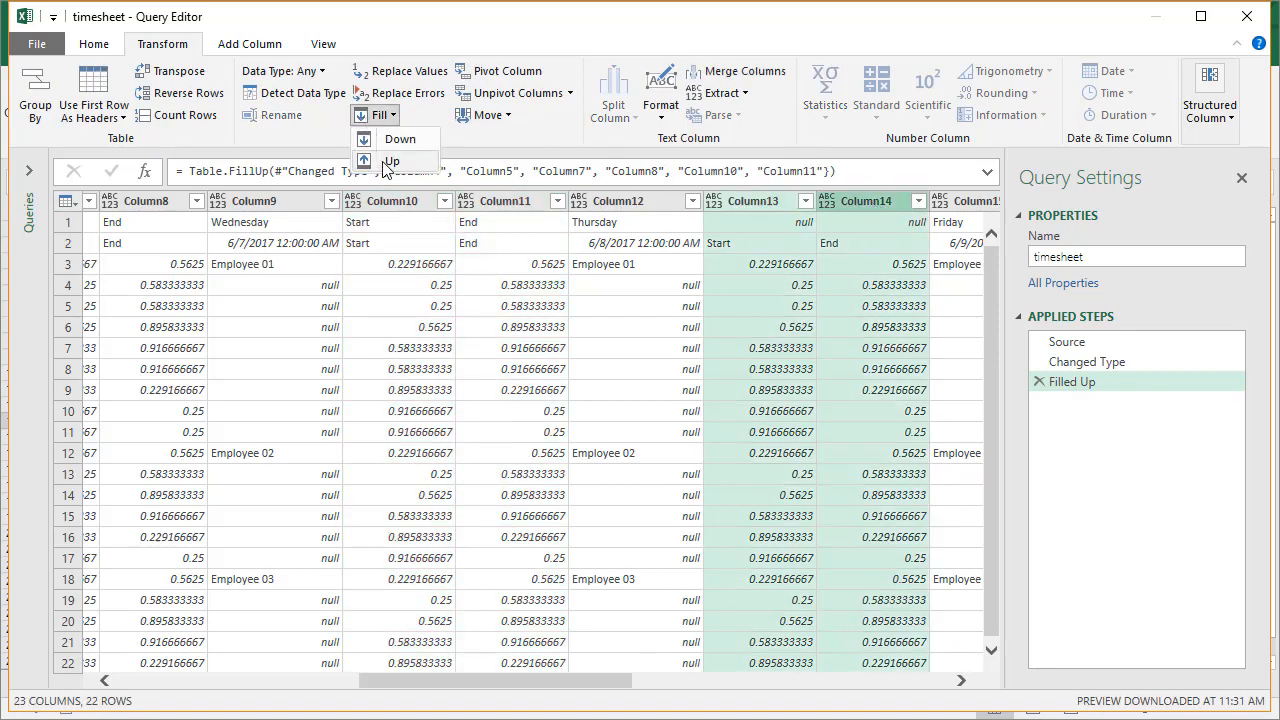
left_click(390, 161)
left_click_drag(591, 695, 737, 703)
left_click(630, 201)
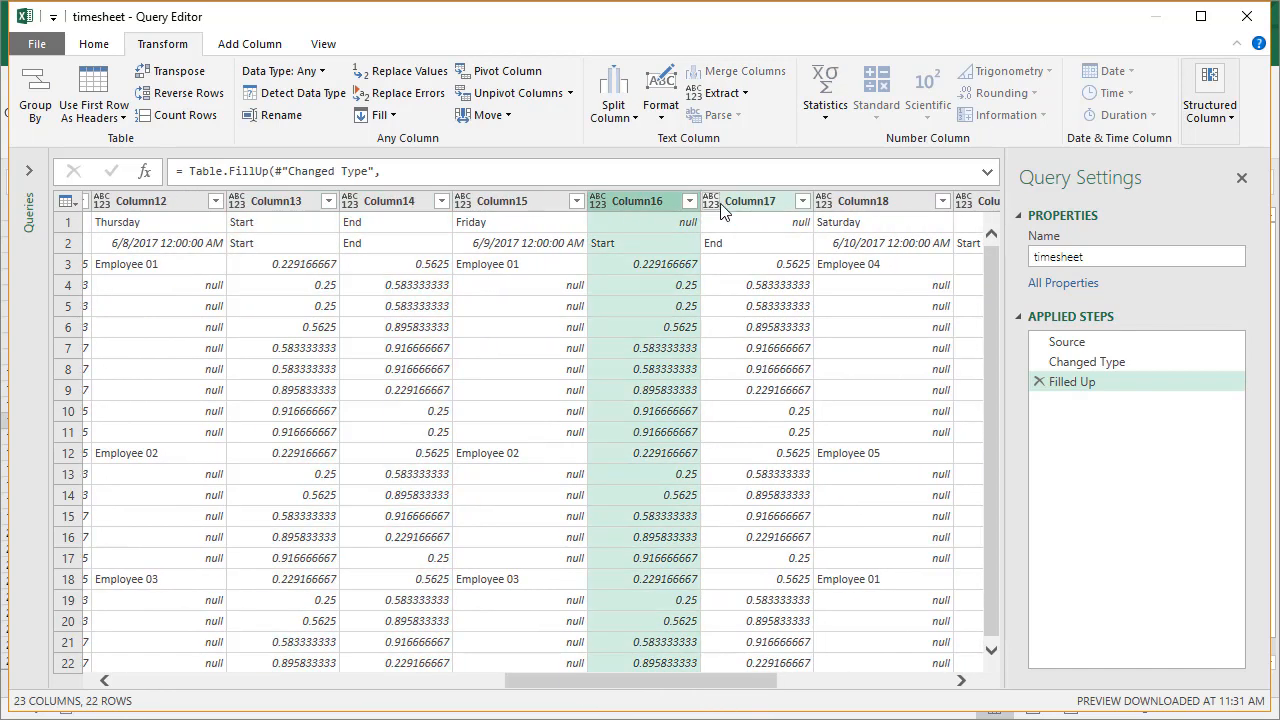
left_click(740, 201, "shift")
left_click(368, 112)
left_click(390, 161)
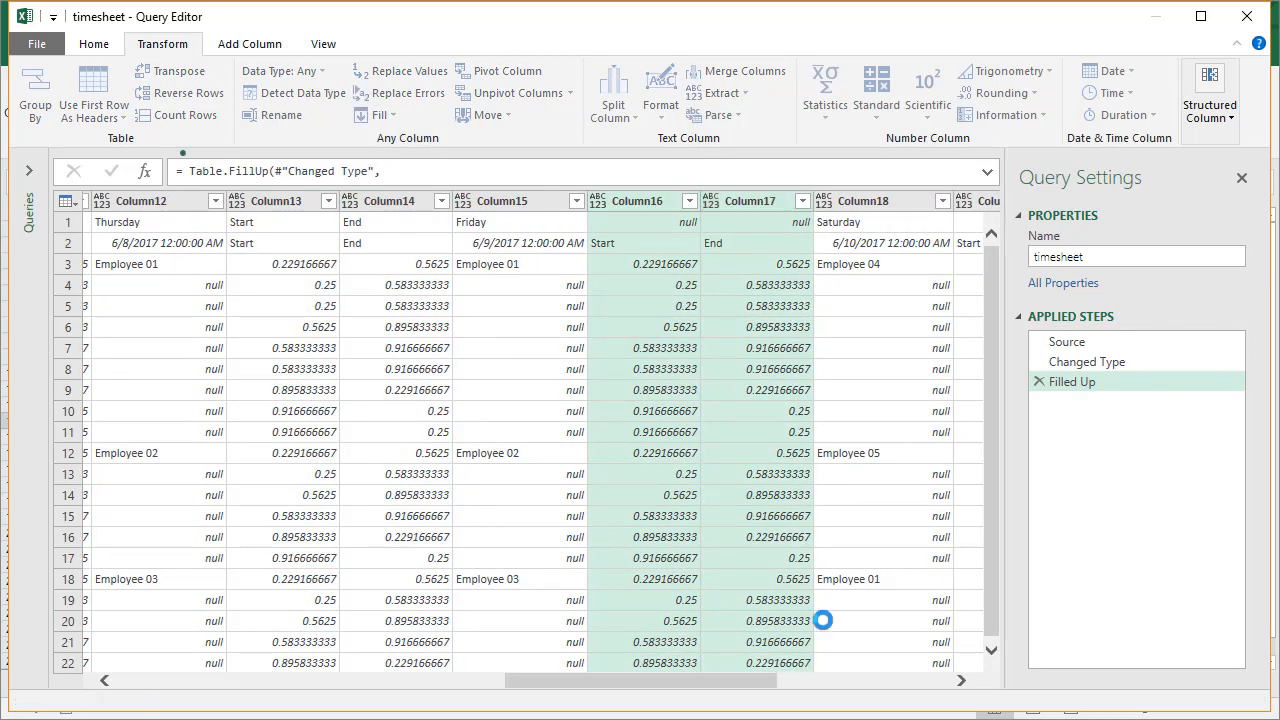
Fill up Saturday's Column19 and Column20, and Sunday's Column22 and Column23
left_click_drag(676, 686, 814, 680)
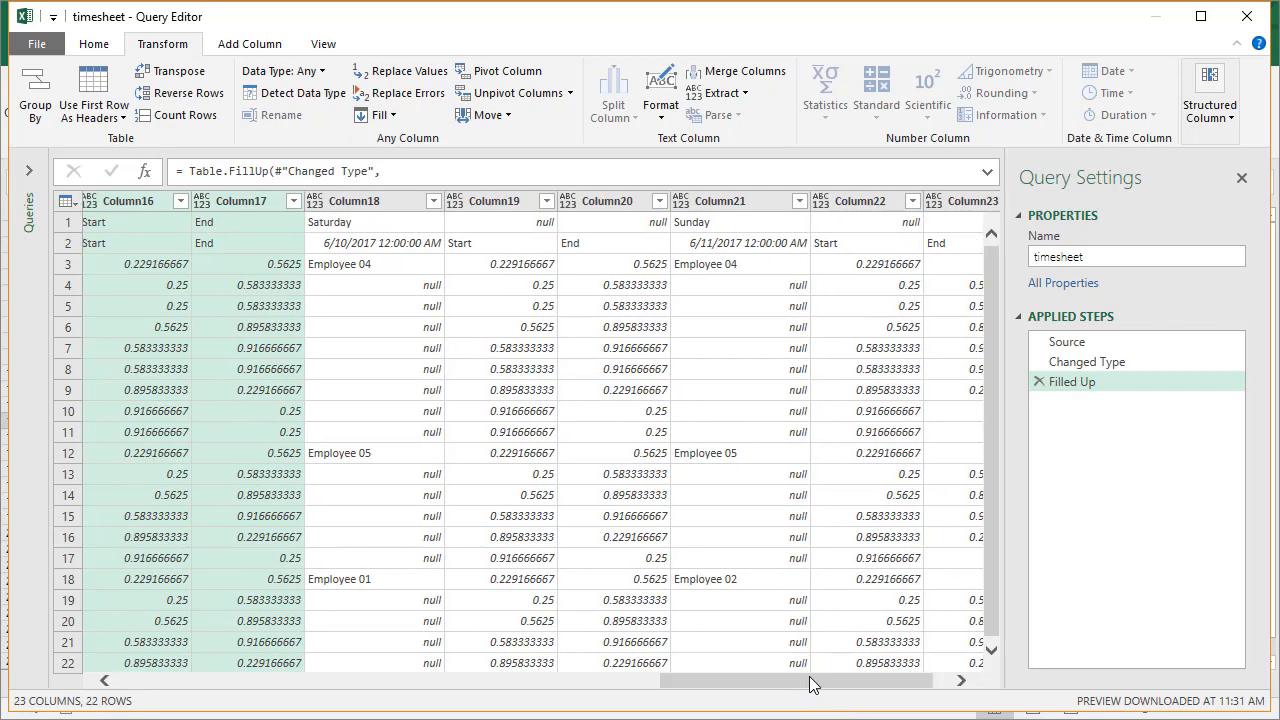
left_click(500, 201)
left_click(587, 201, "shift")
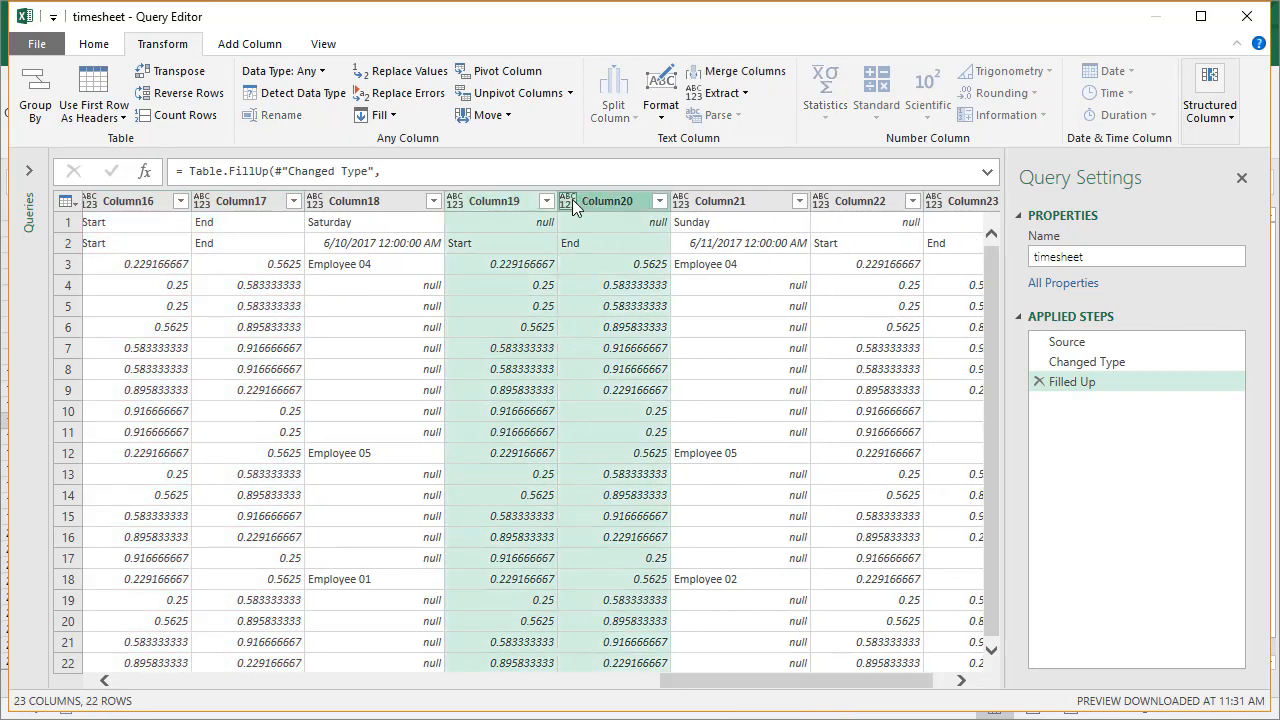
left_click(376, 114)
left_click(401, 167)
scroll(867, 688, "right", 1)
left_click(807, 210)
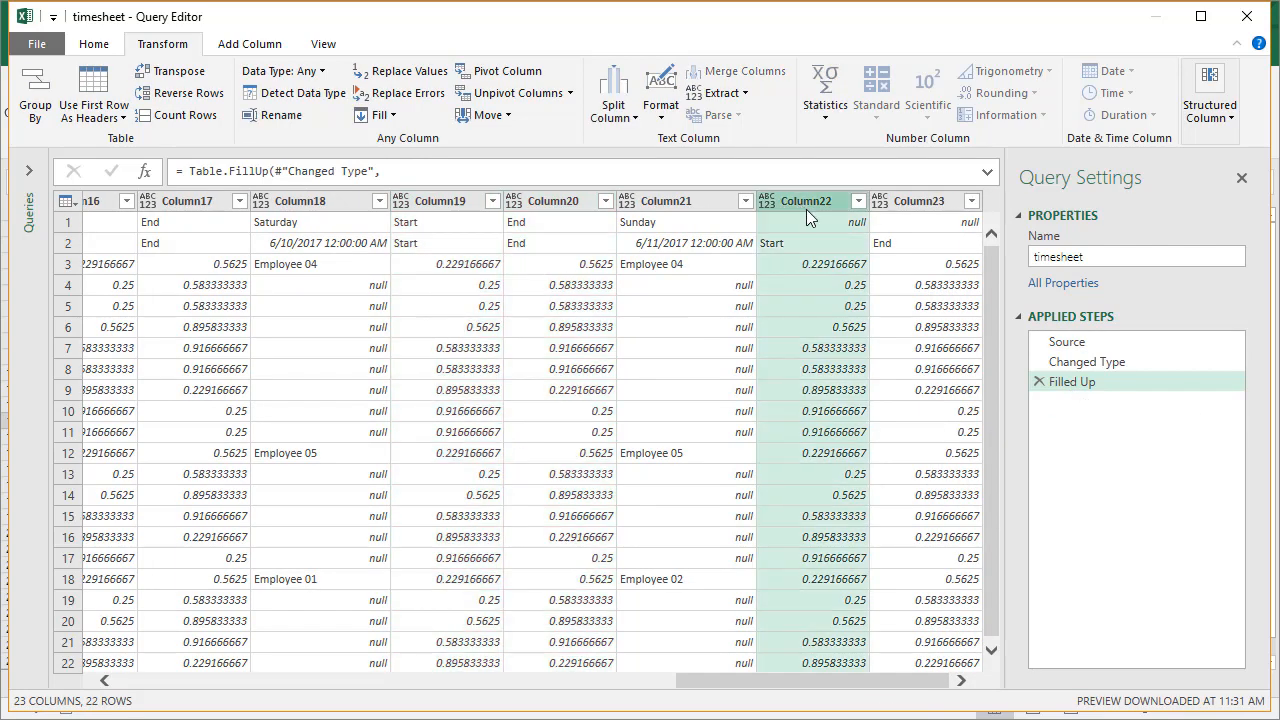
left_click(928, 204, "ctrl")
left_click(380, 115)
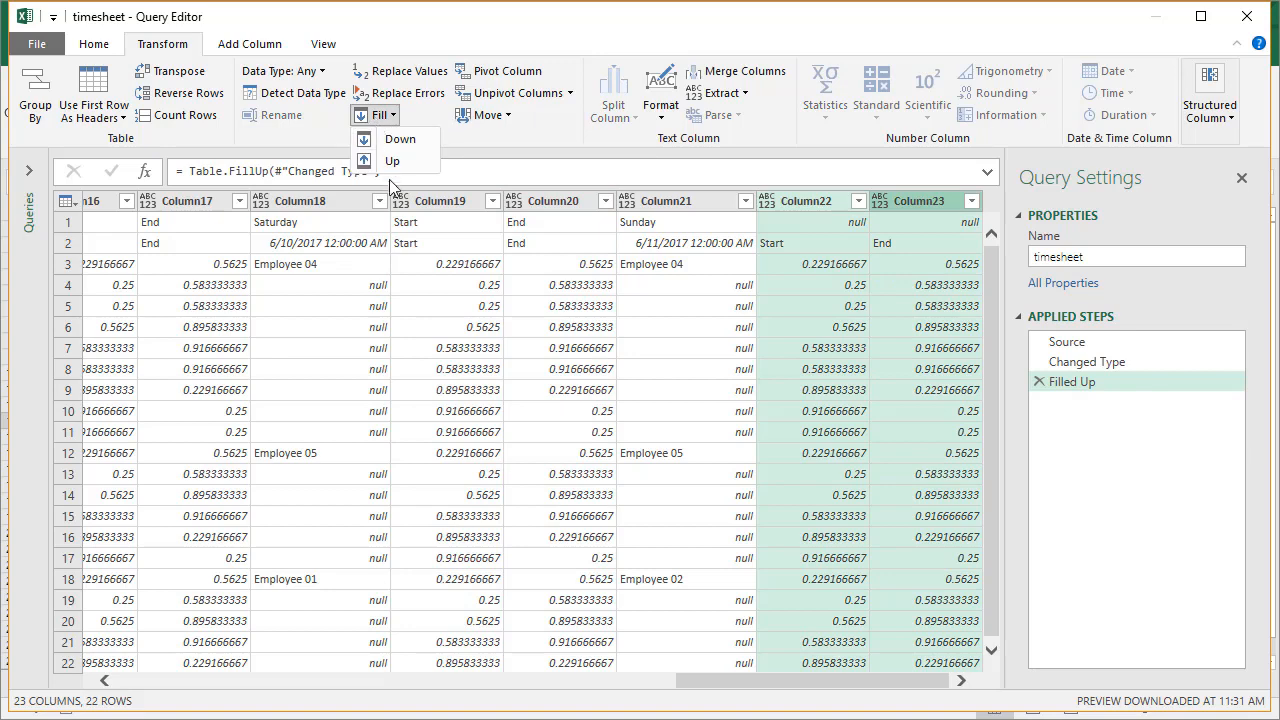
left_click(393, 165)
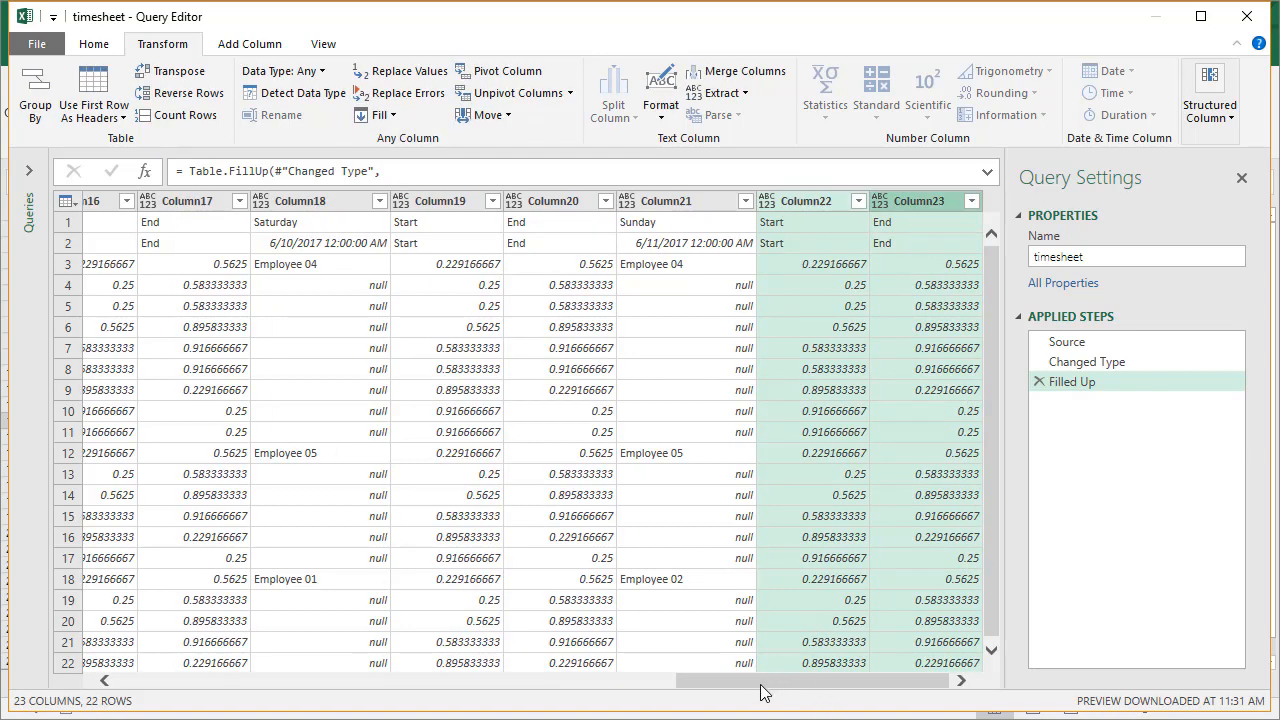
Promote the first row, with Location, Post, the weekdays and the Start and End labels, to column headers
left_click_drag(770, 690, 161, 686)
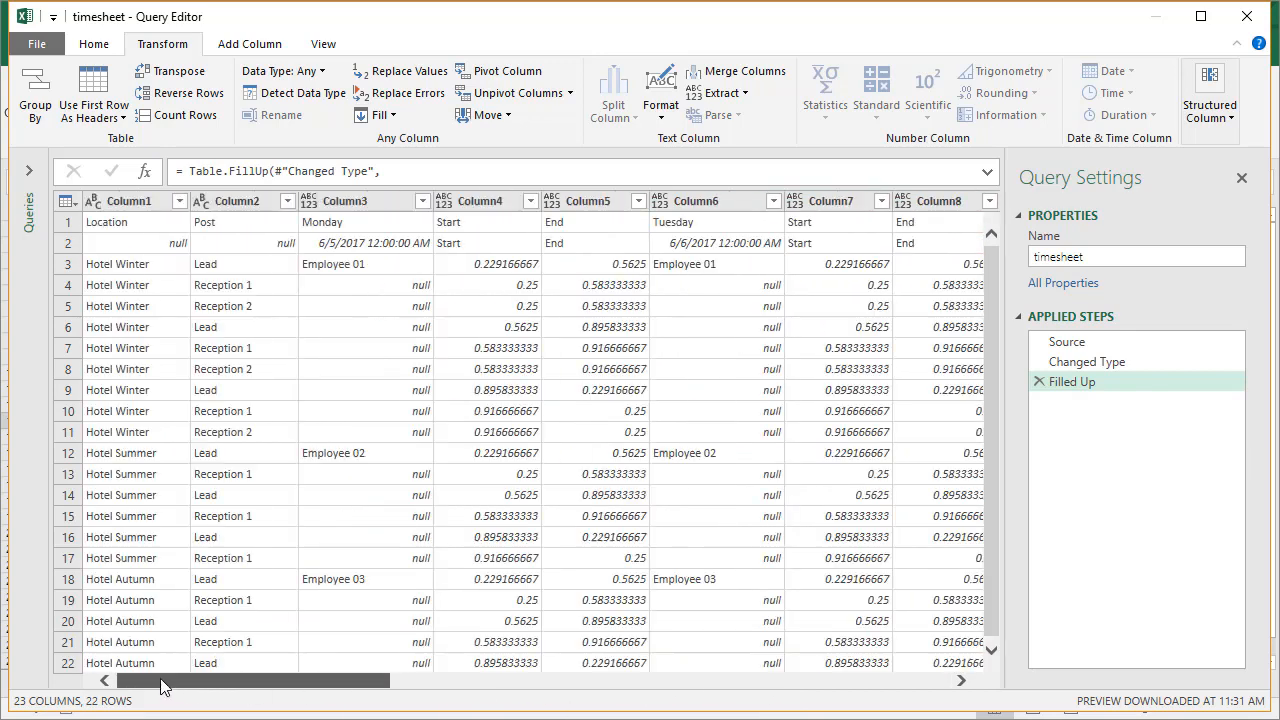
left_click(74, 224)
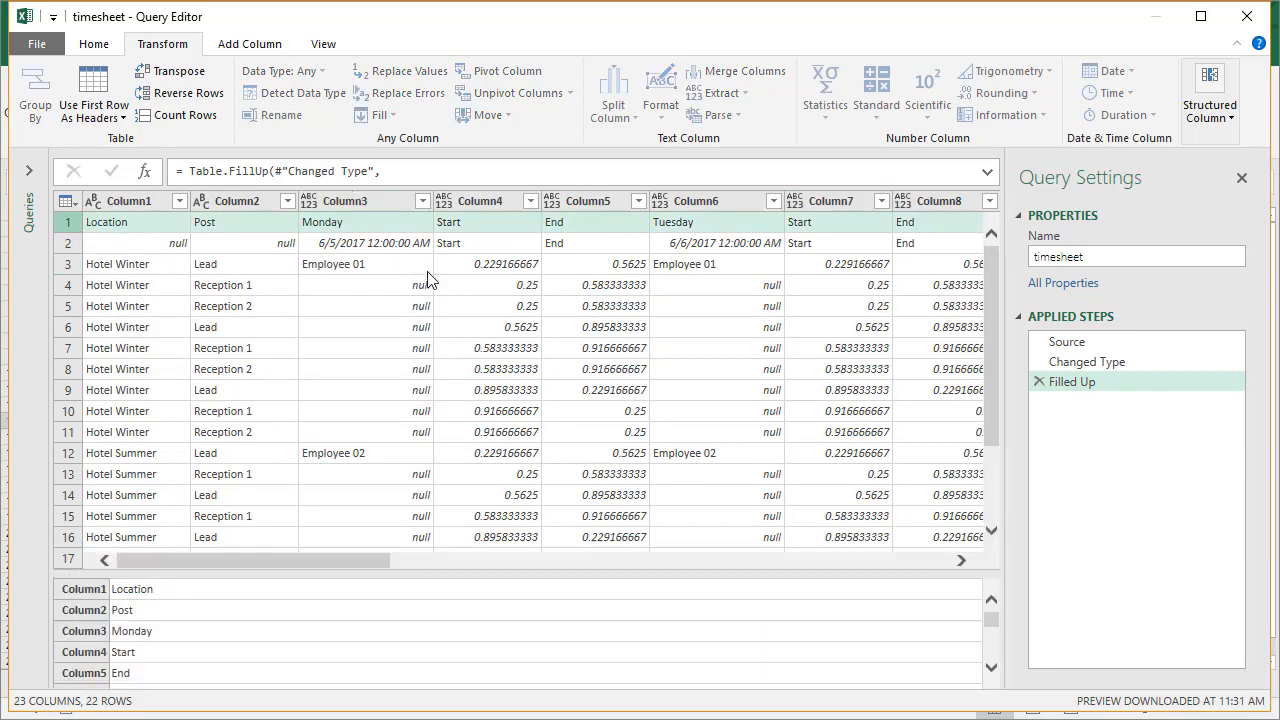
left_click(446, 308)
left_click(64, 222)
left_click(439, 250)
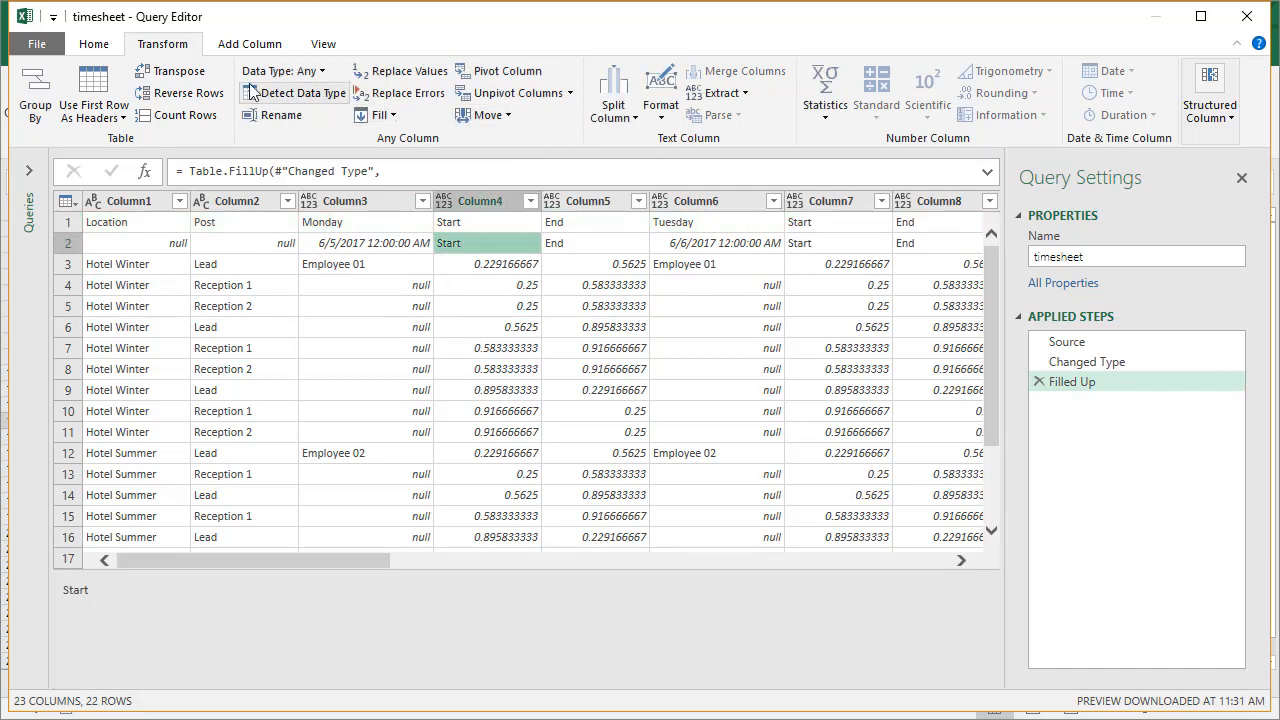
left_click(93, 44)
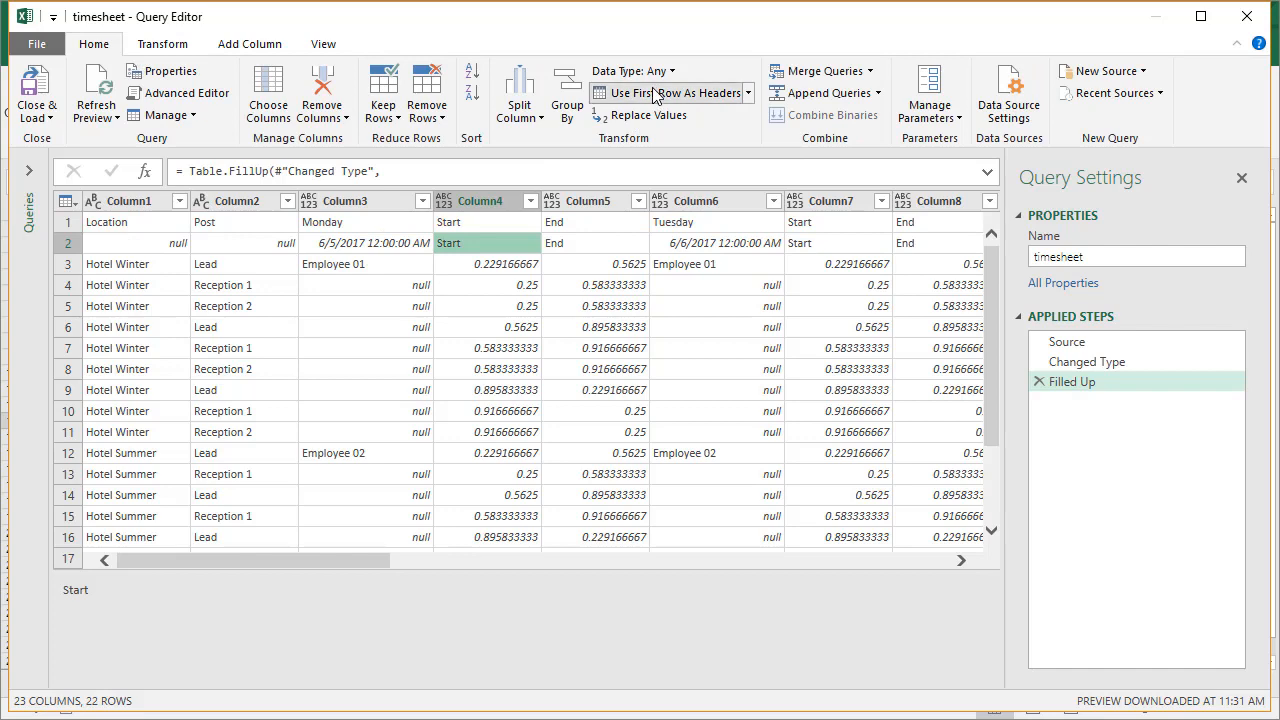
left_click(652, 93)
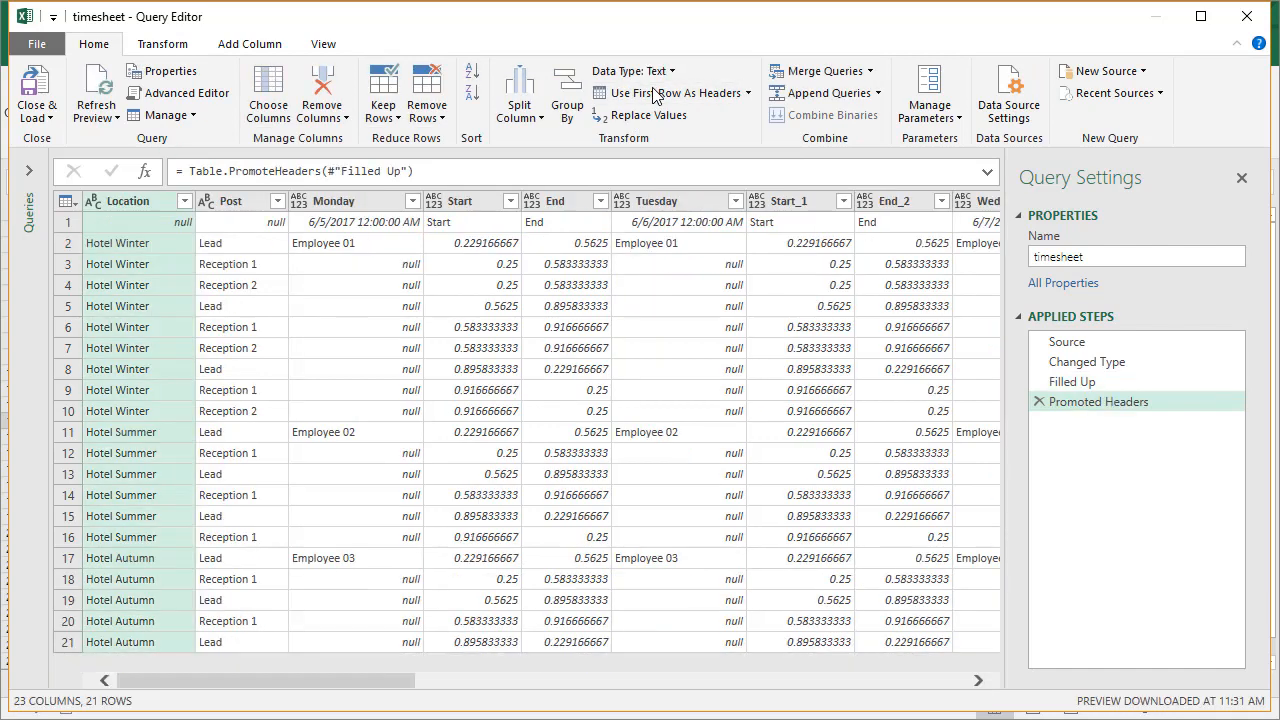
Remove the top 1 row, which holds the dates and the repeated Start and End labels
left_click(214, 228)
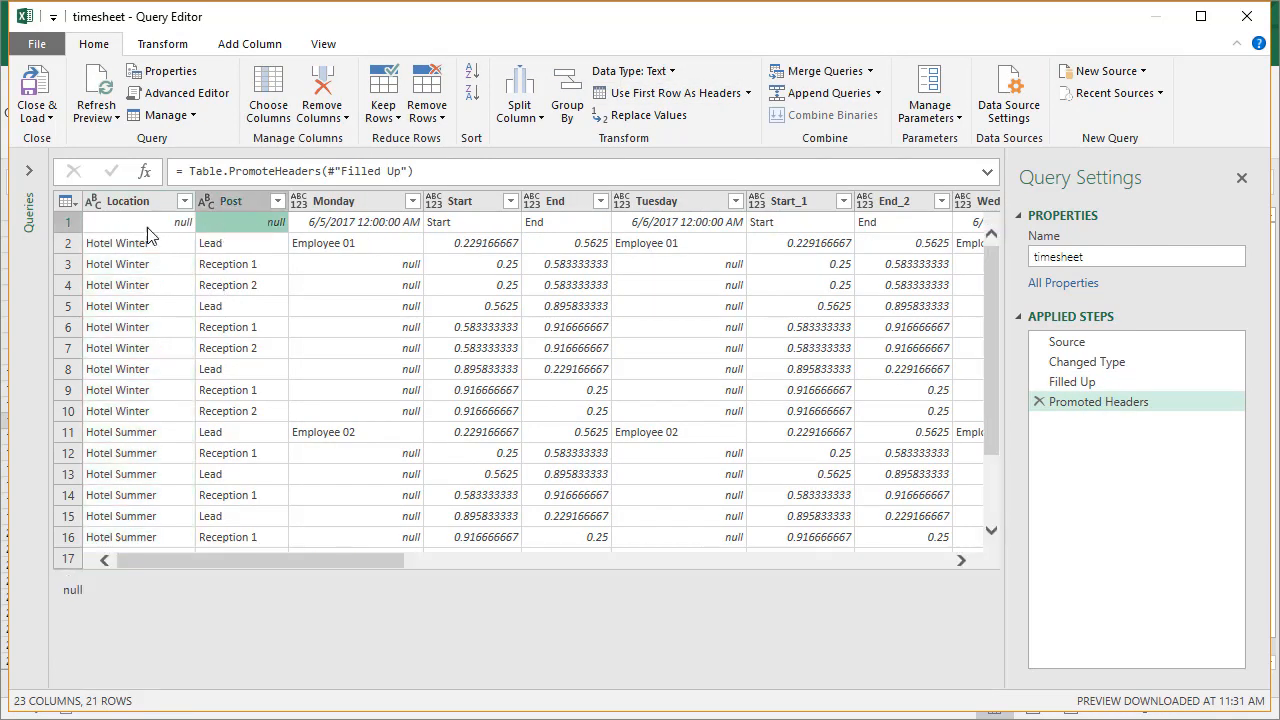
left_click(436, 120)
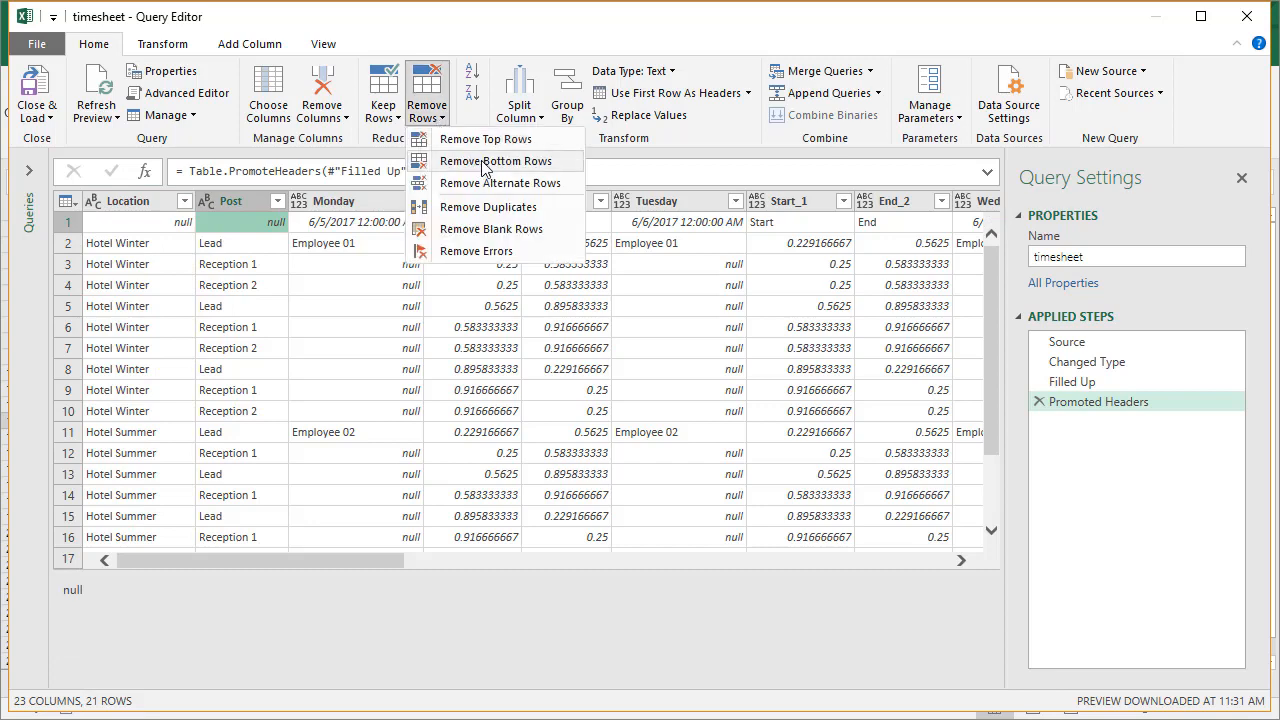
left_click(482, 139)
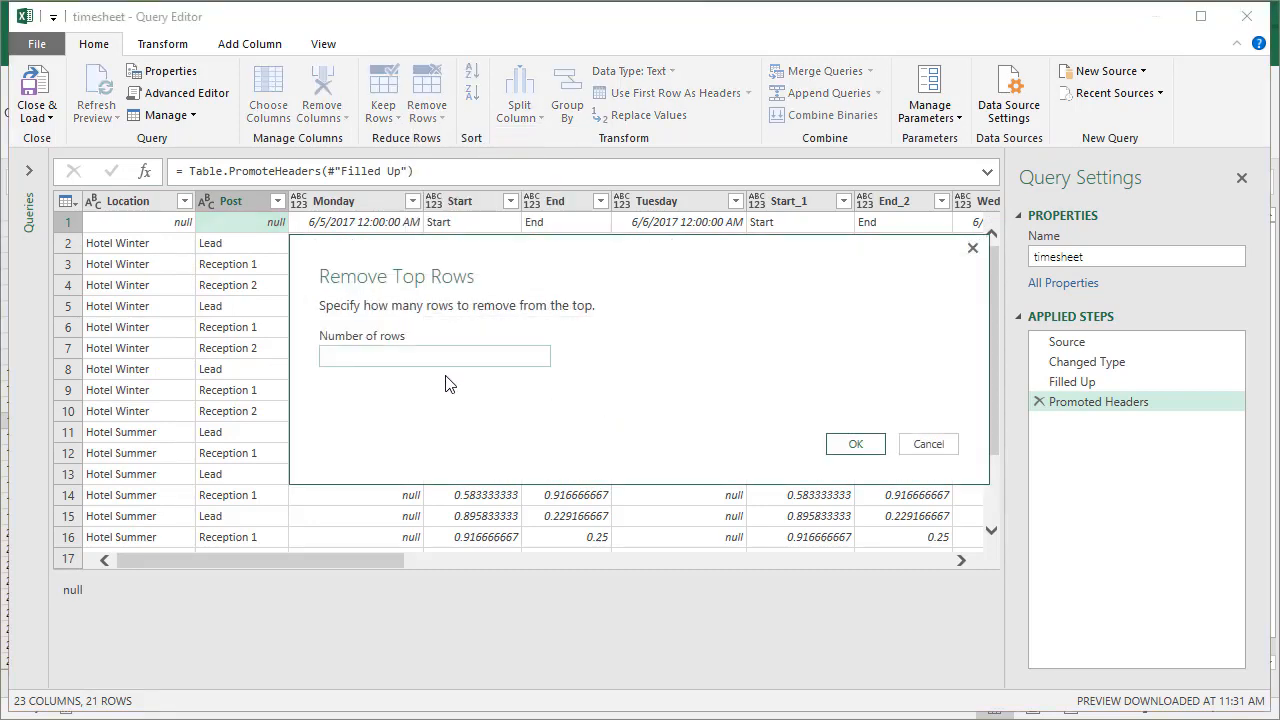
key("Return")
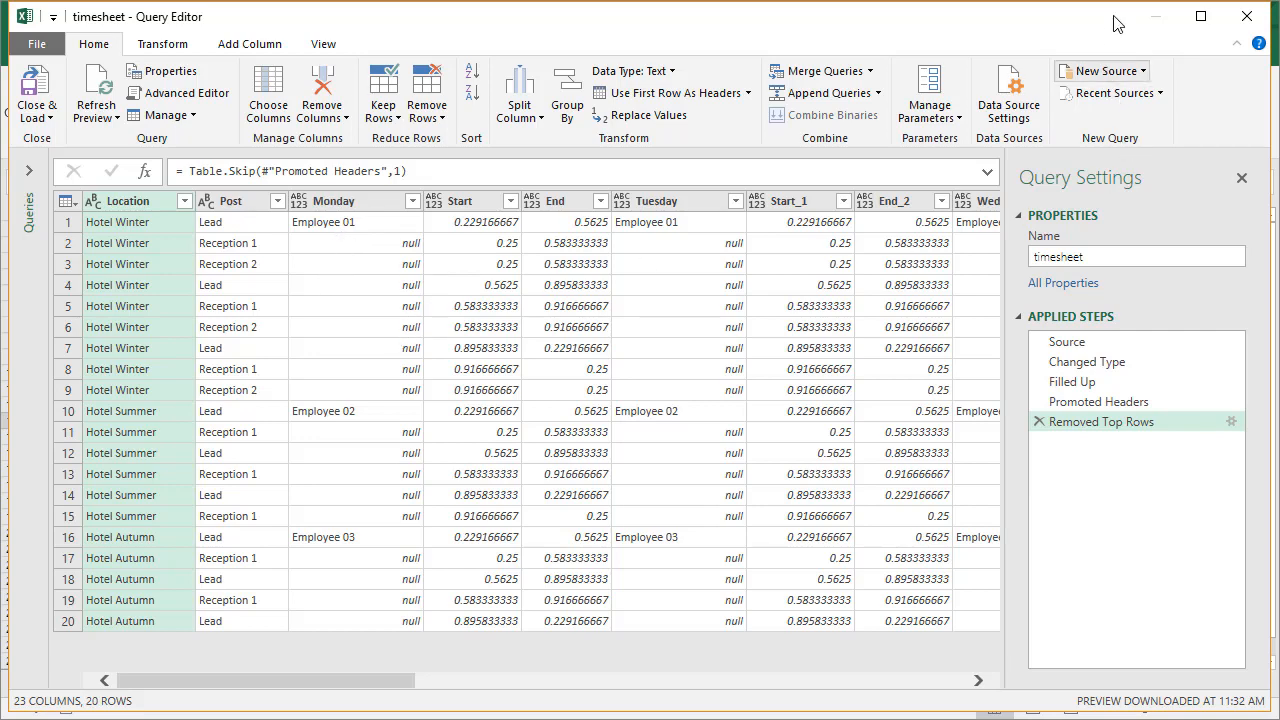
Merge the Monday, Start and End columns with a comma separator into a new column named Monday
left_click(416, 370)
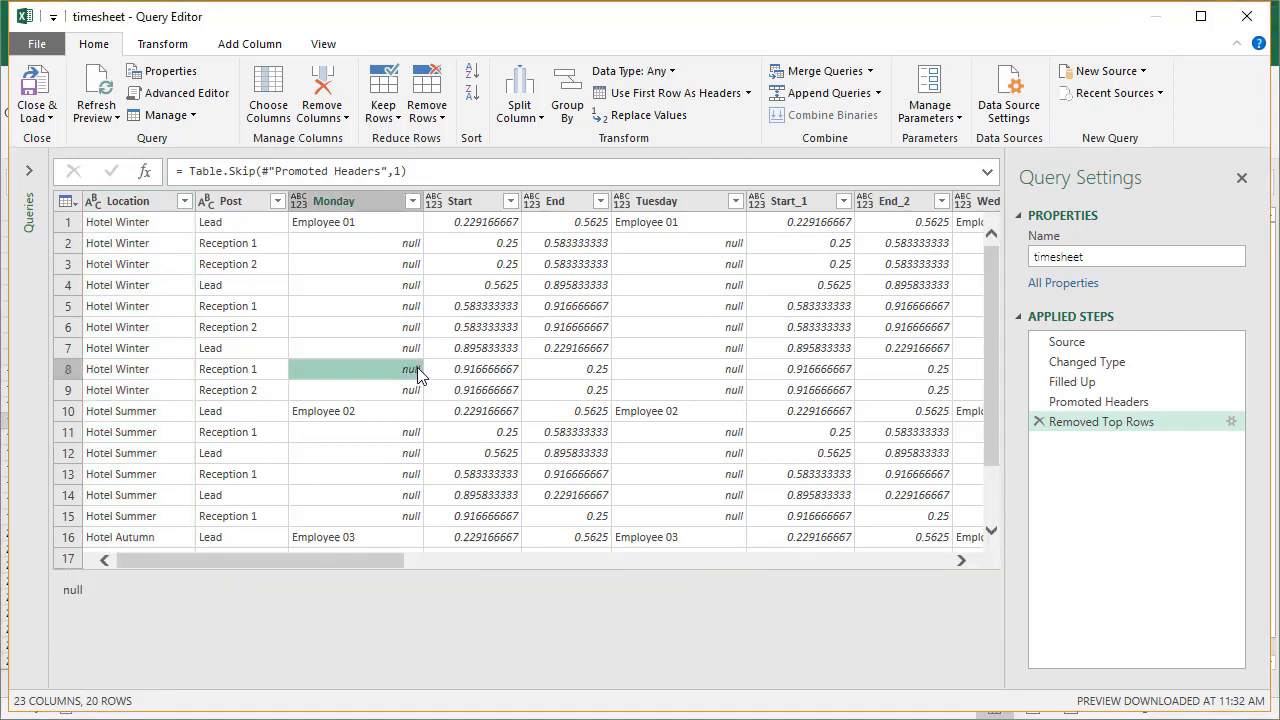
left_click(368, 202)
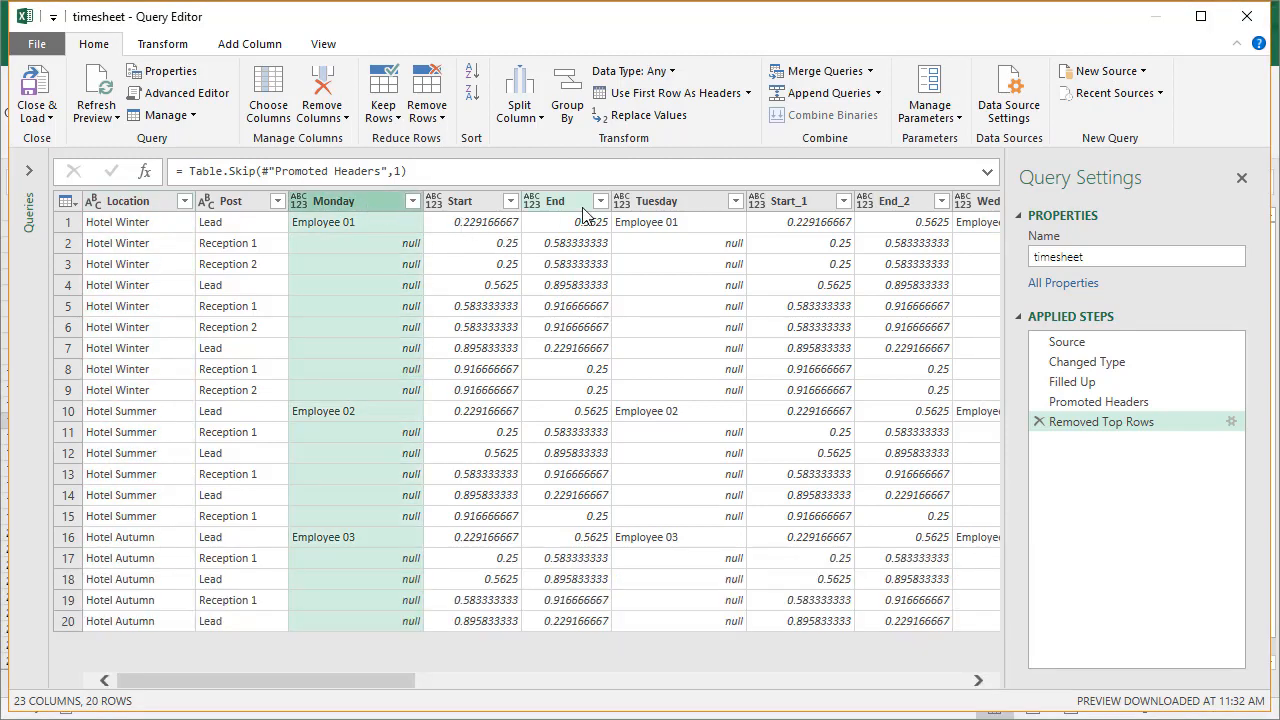
left_click(559, 204, "shift")
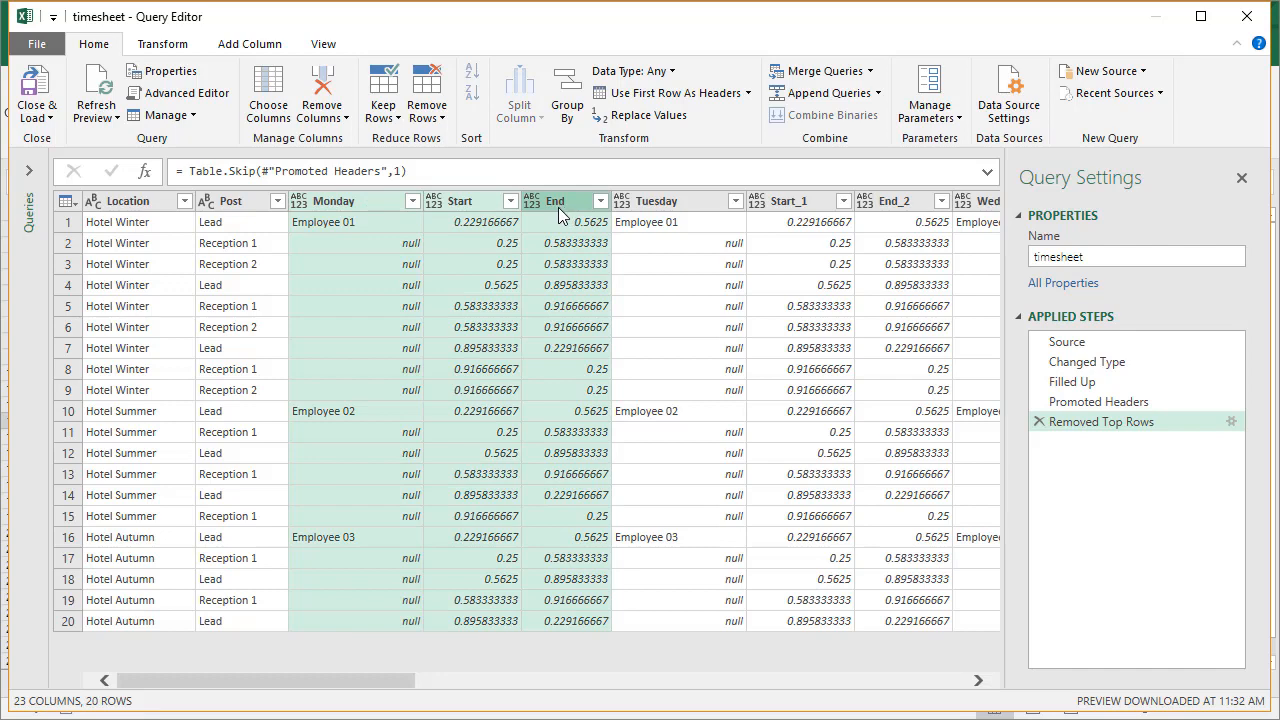
left_click(160, 47)
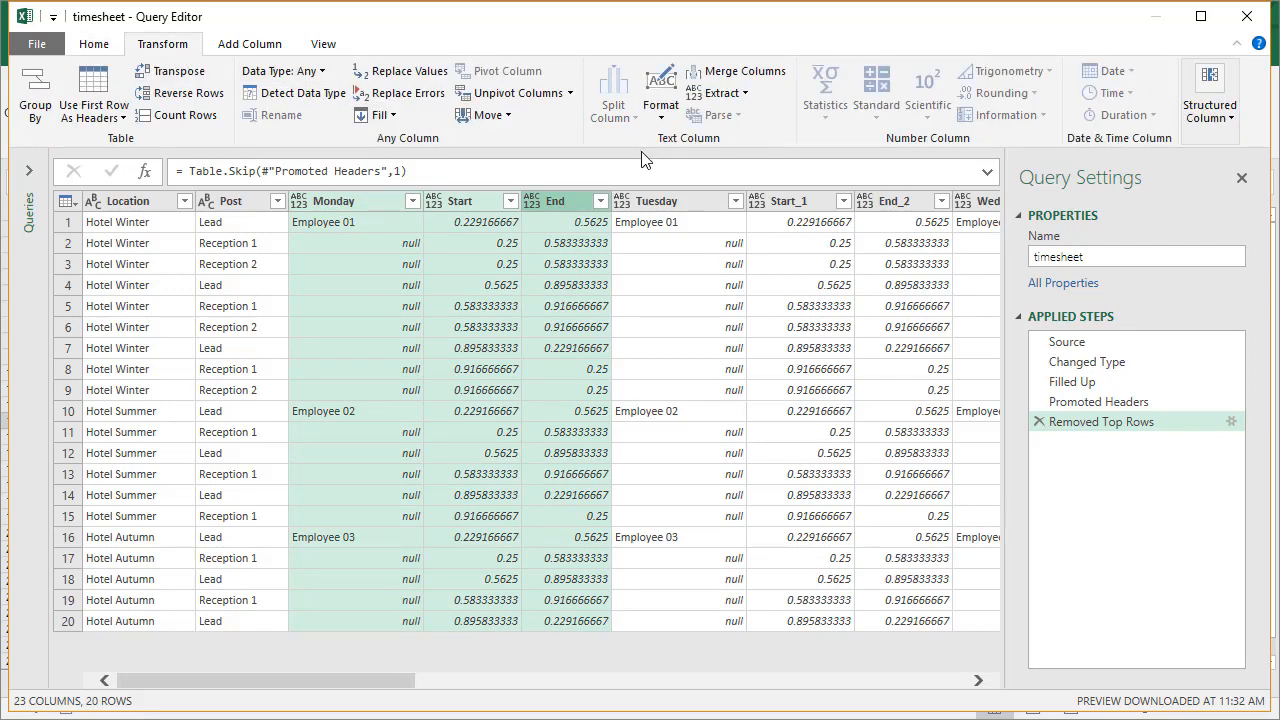
left_click(760, 79)
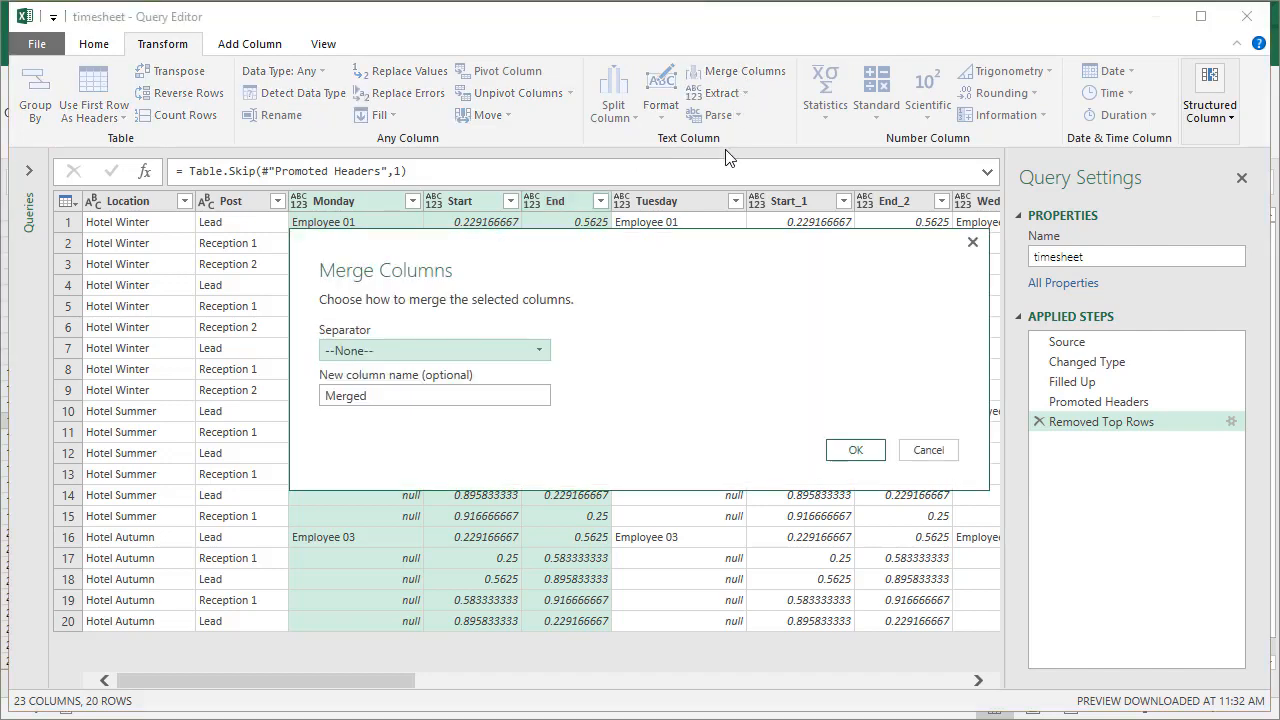
left_click(379, 350)
left_click(345, 411)
left_click_drag(473, 243, 425, 282)
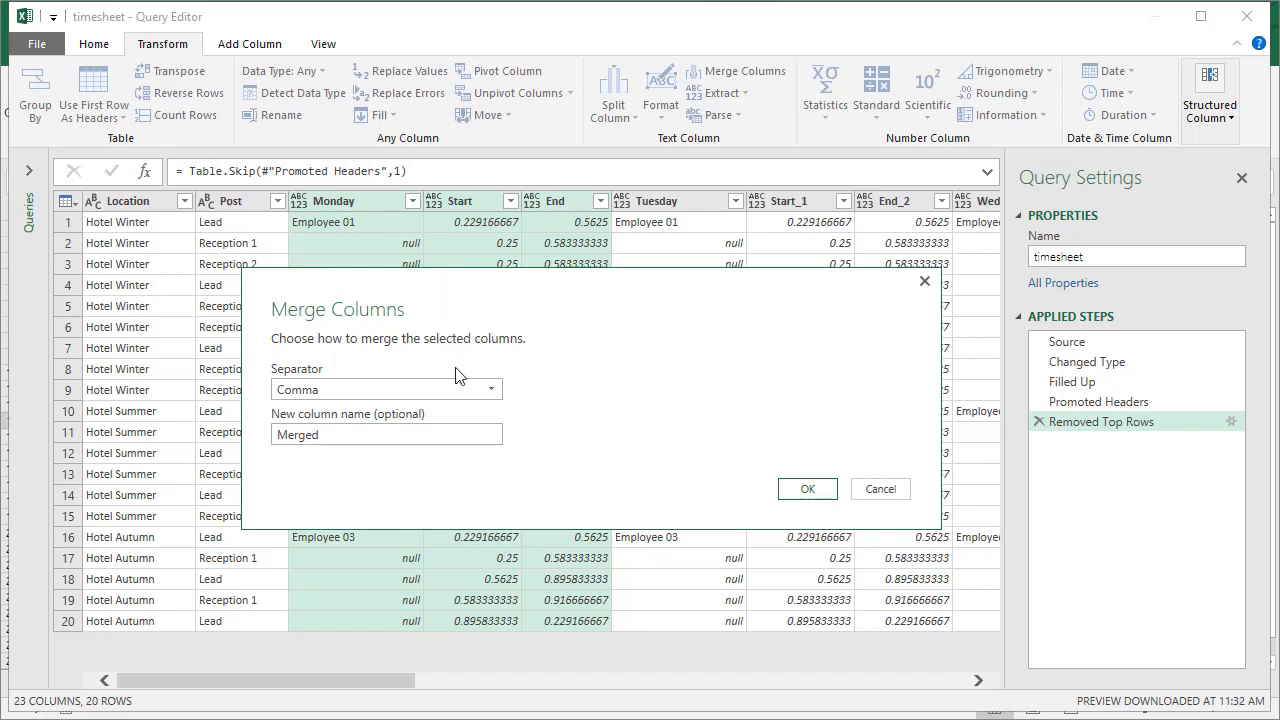
left_click(405, 437)
left_click_drag(405, 437, 200, 446)
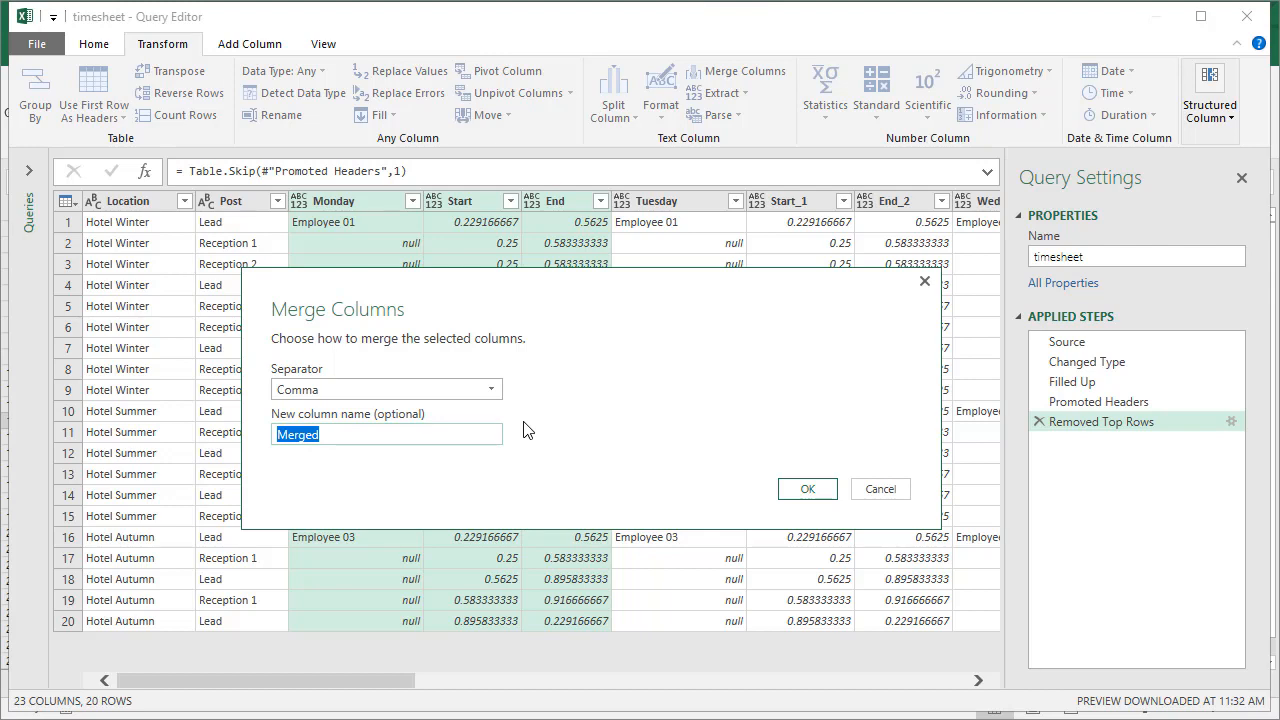
type("Monday")
key("Return")
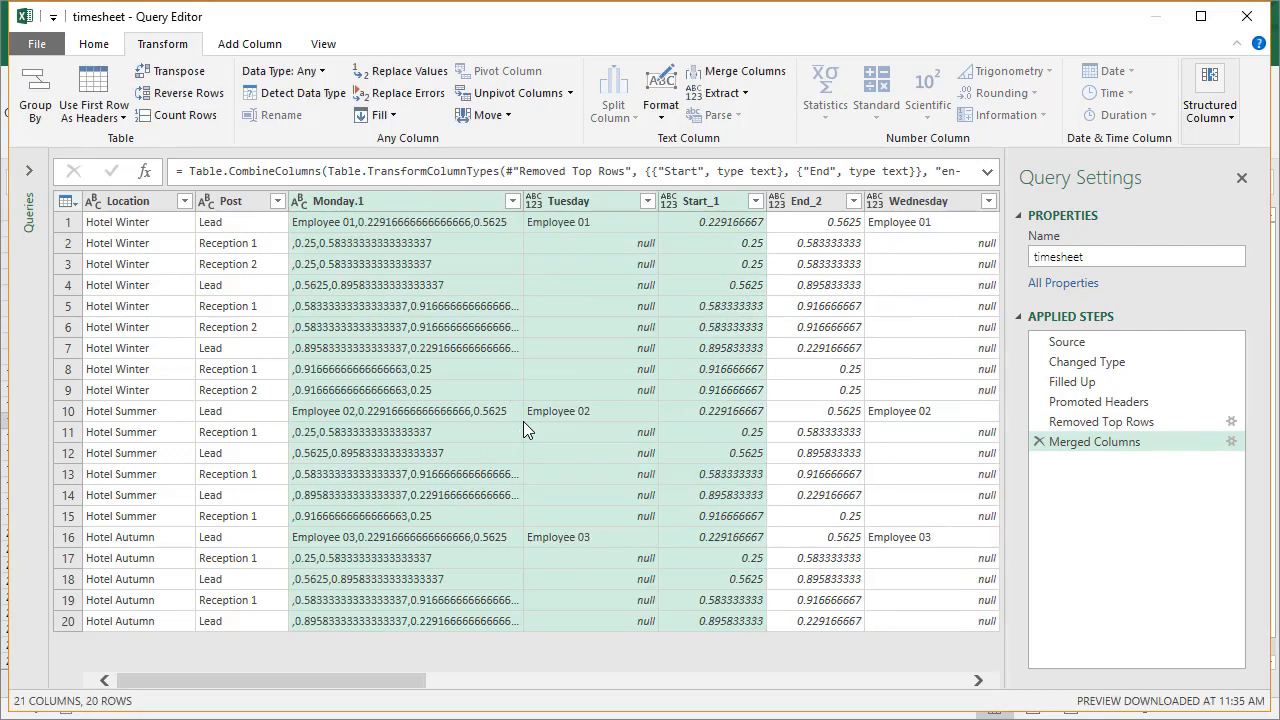
Merge the Tuesday, Start_1 and End_2 columns with a comma separator into a new column named Tuesday
left_click(606, 206)
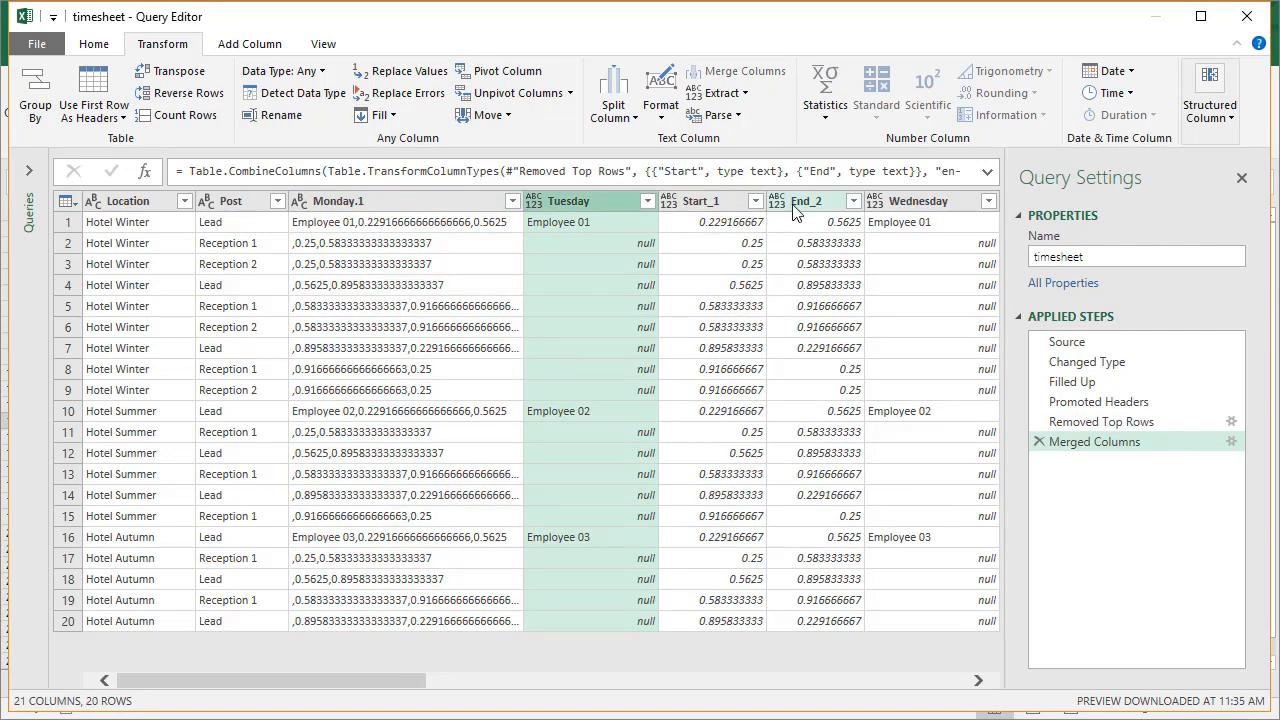
left_click(800, 204, "shift")
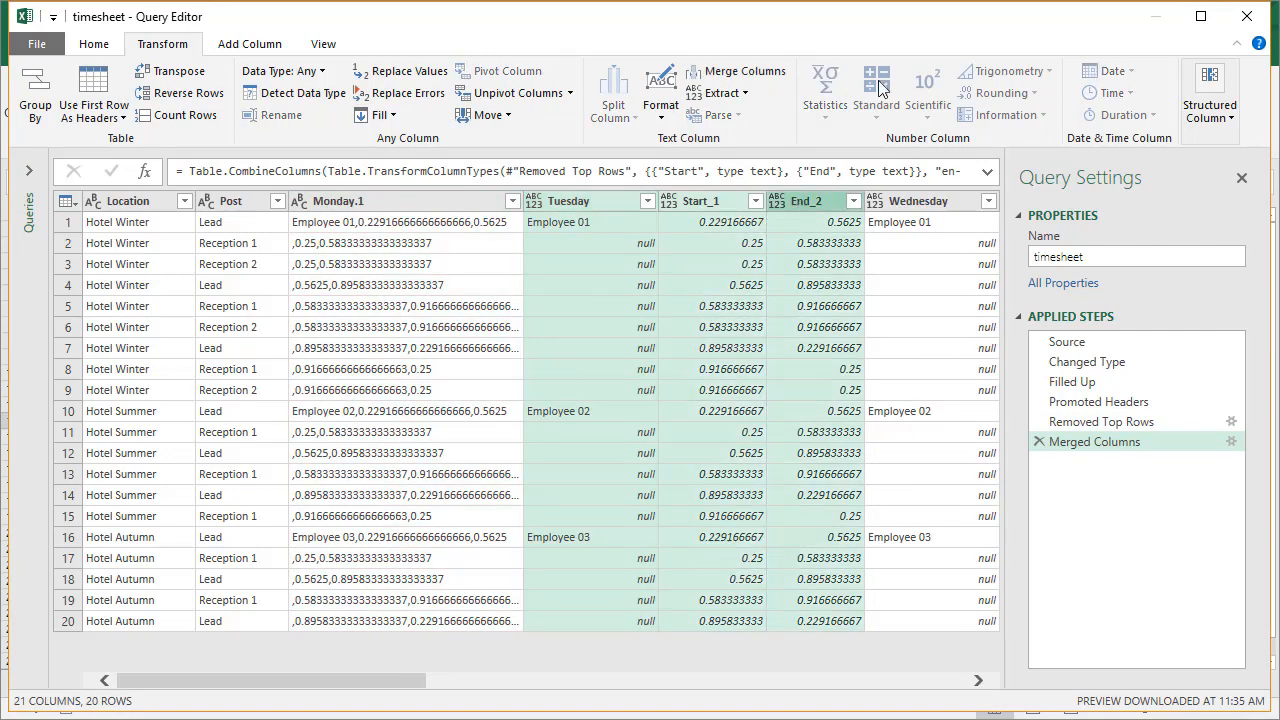
left_click(735, 71)
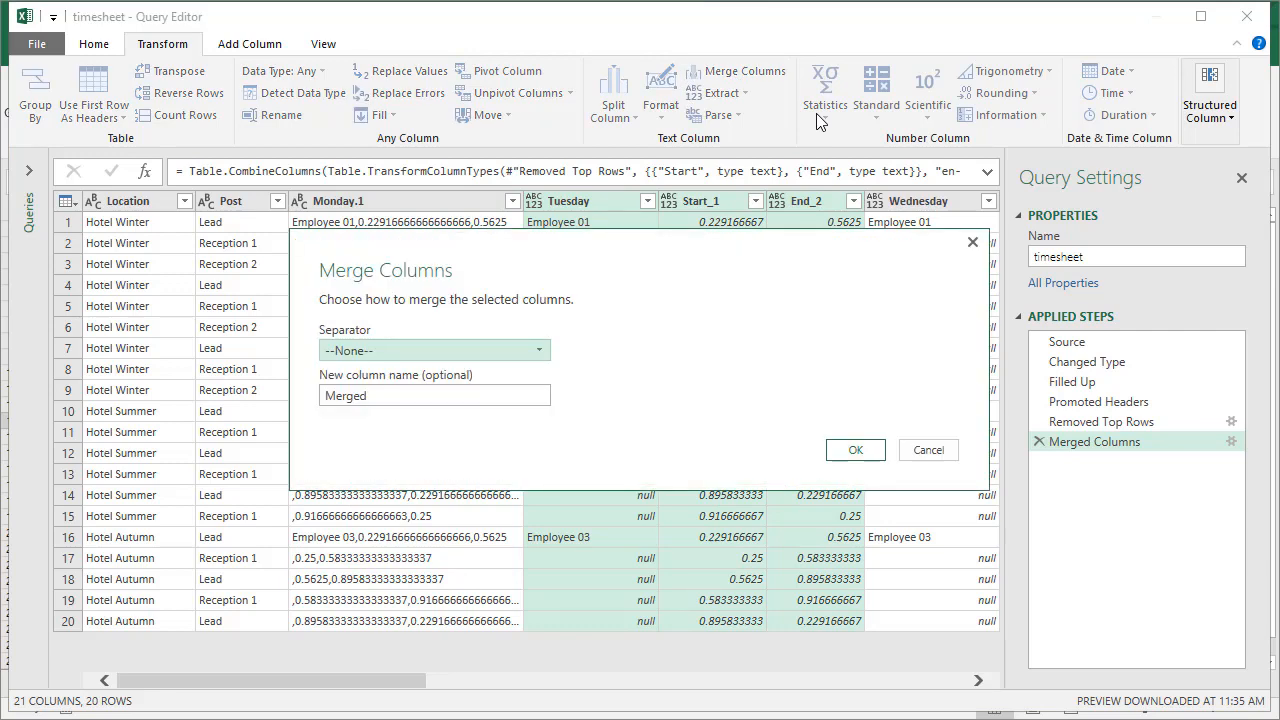
key("alt+Down")
key("Down")
key("Down")
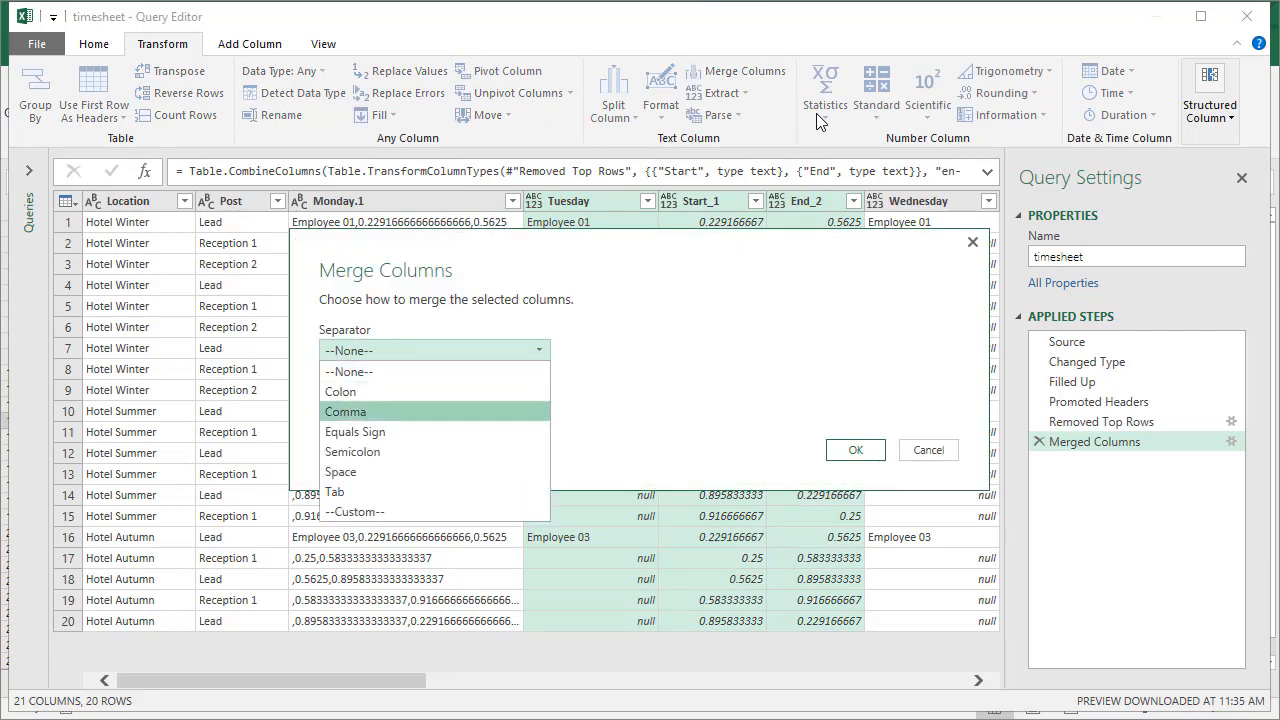
key("Return")
key("Tab")
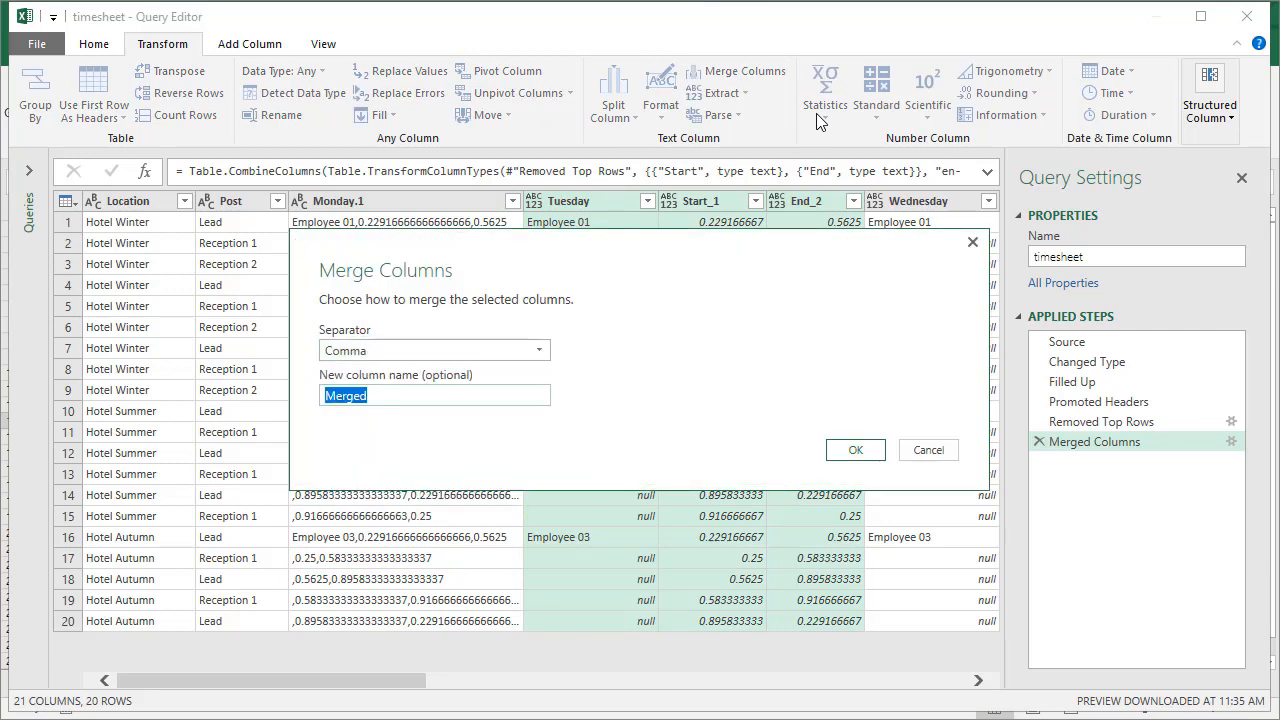
type("Tuesday")
key("Return")
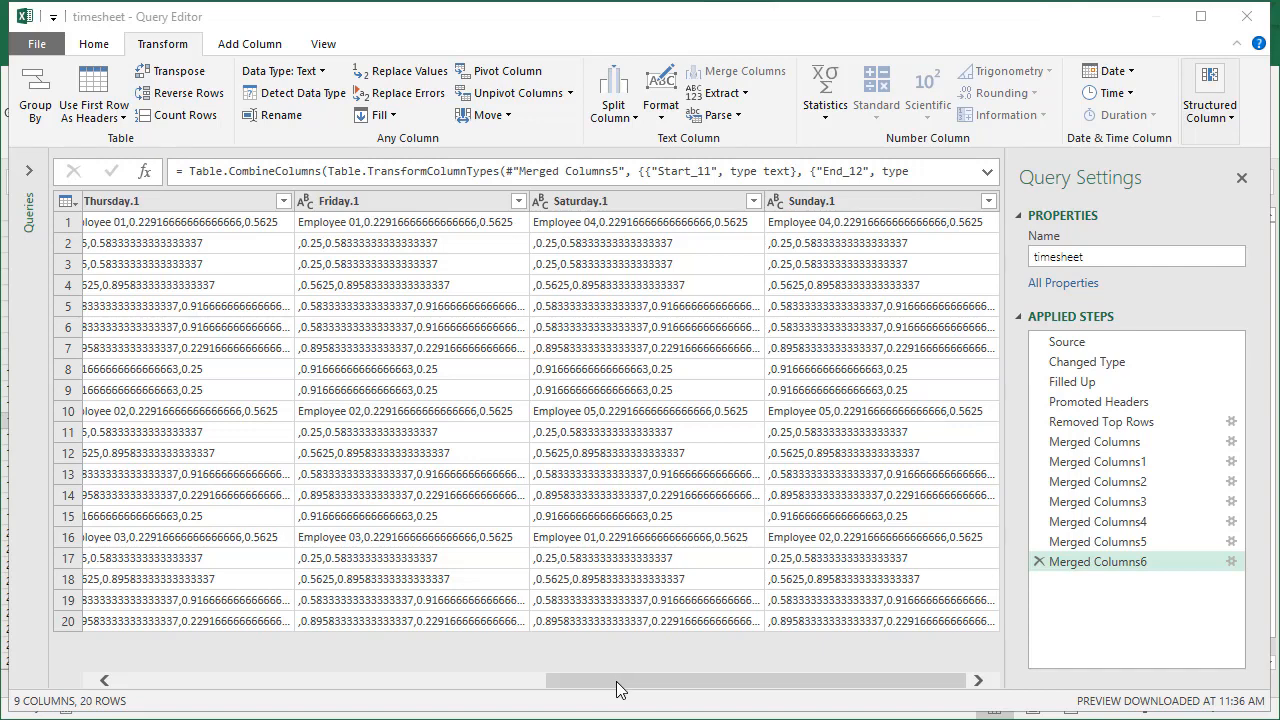
Unpivot all columns other than Location and Post
left_click_drag(620, 688, 285, 656)
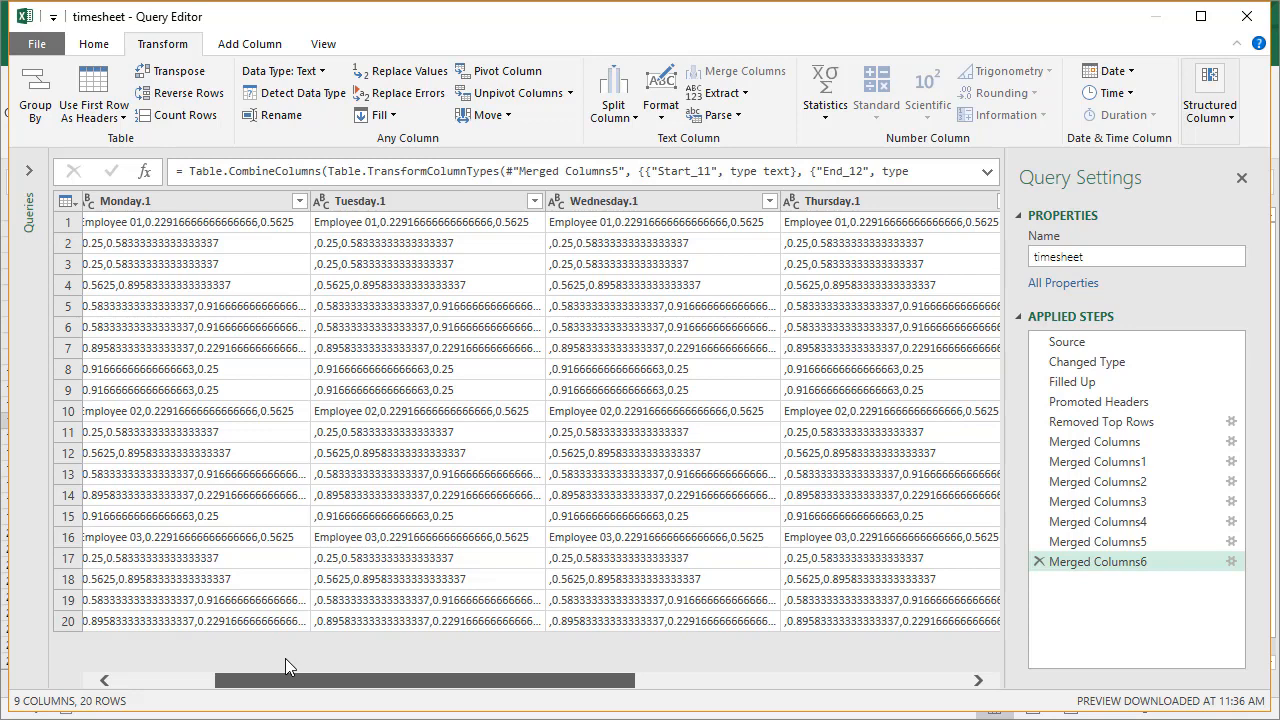
left_click_drag(285, 658, 43, 615)
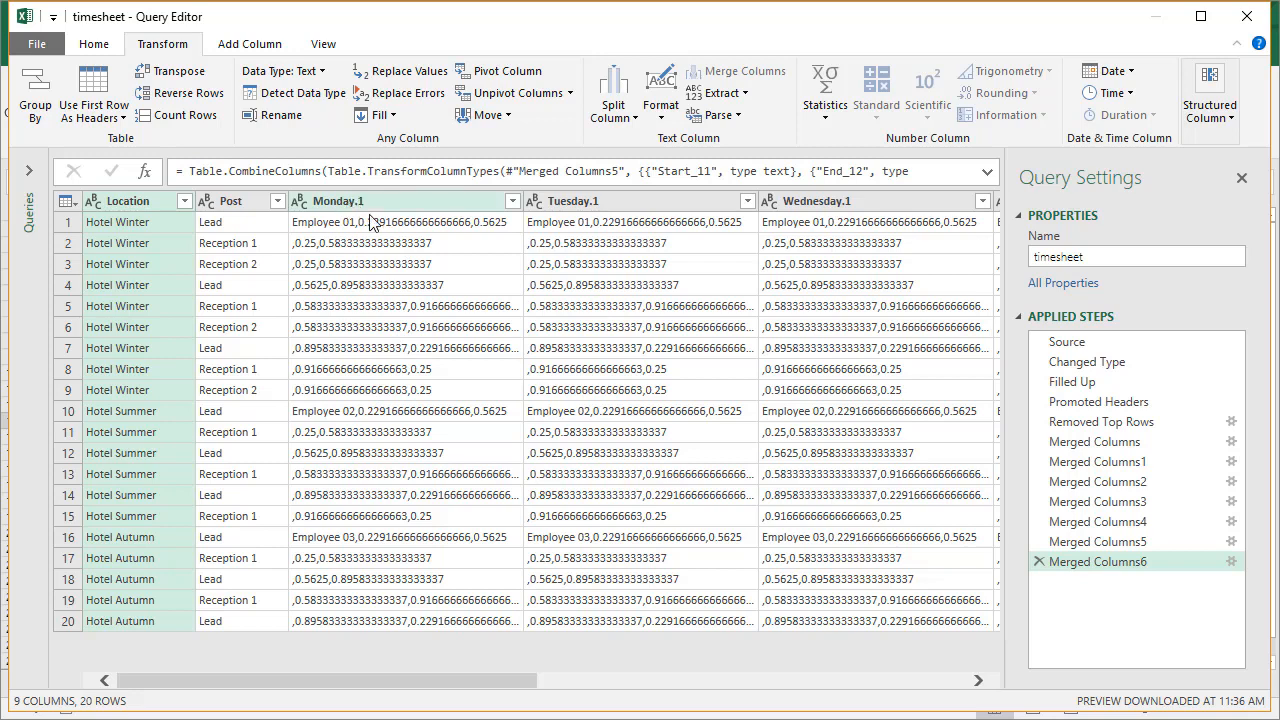
left_click(212, 201, "ctrl")
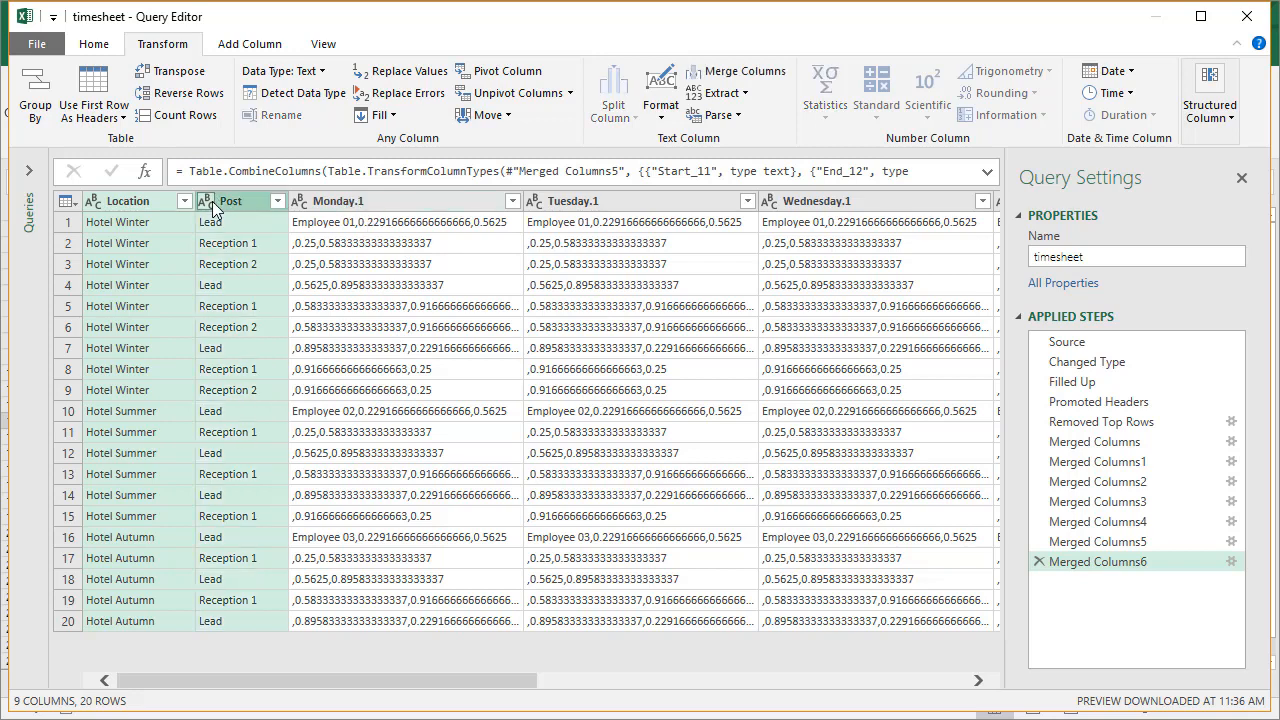
left_click(570, 93)
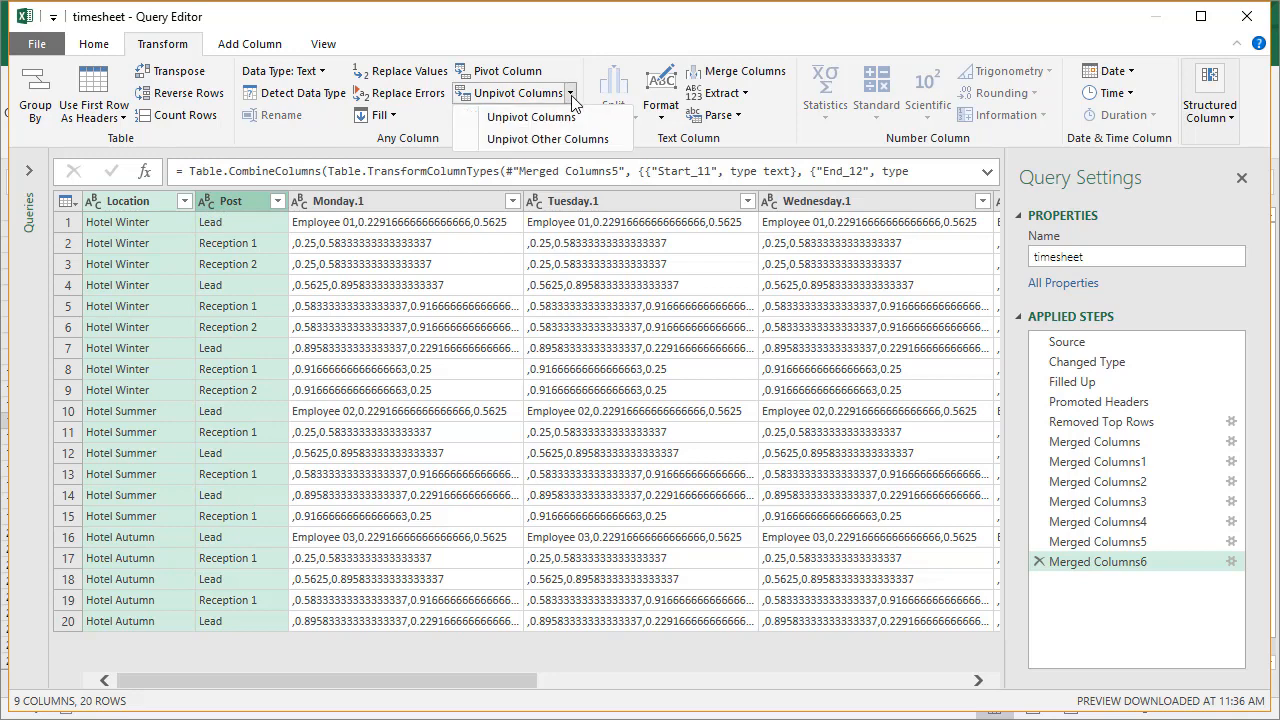
left_click(540, 139)
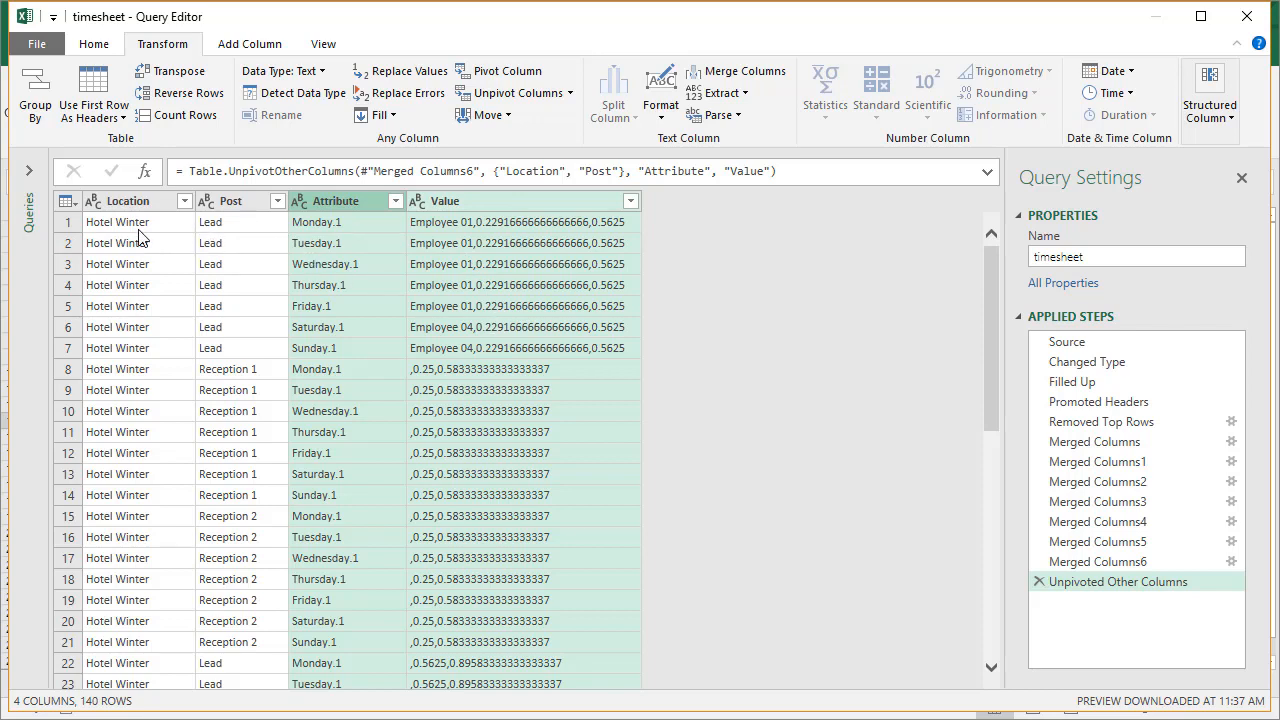
Rename the Attribute column to Day
double_click(369, 205)
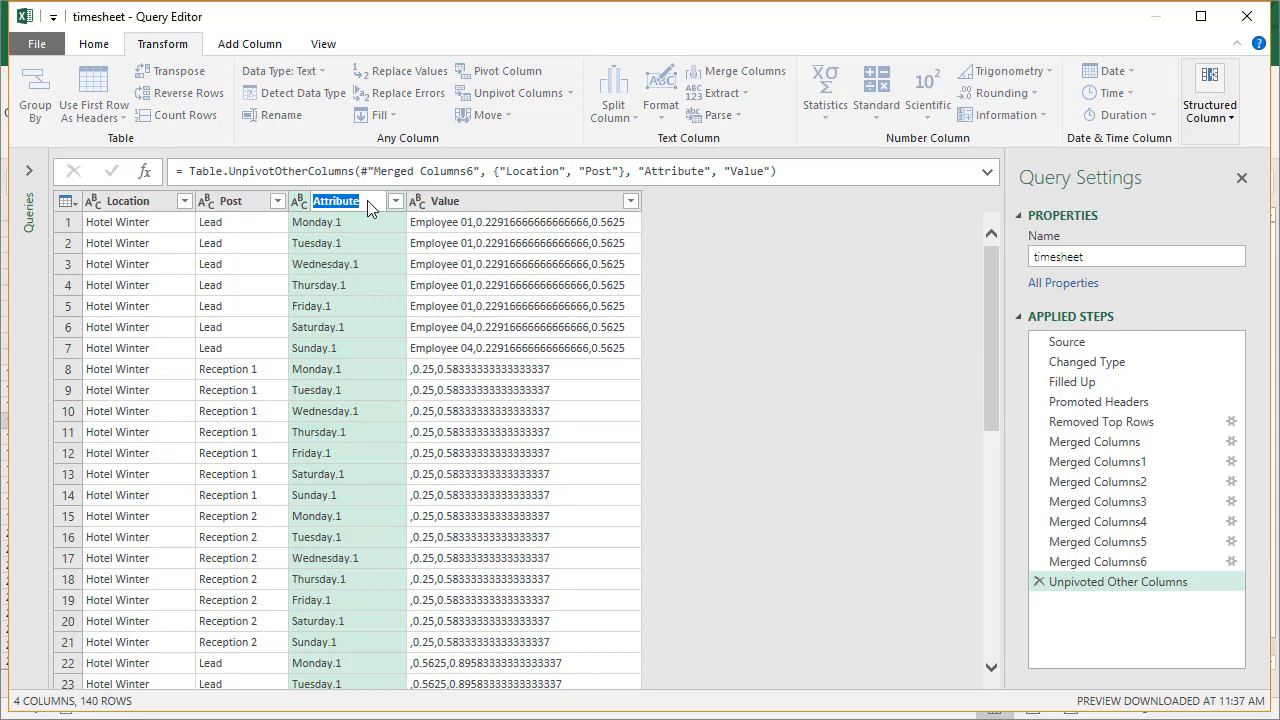
type("Day")
key("Return")
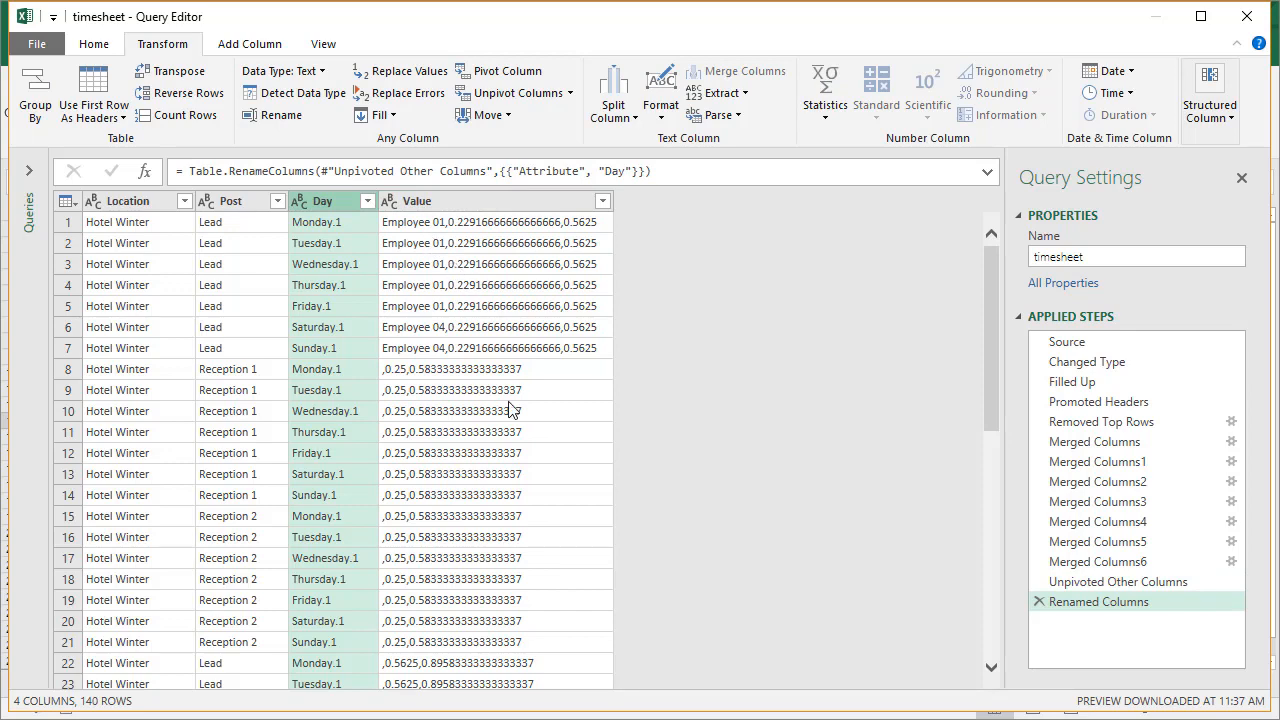
Filter the Value column to keep only rows whose text does not begin with a comma
scroll(523, 434, "down", 5)
scroll(528, 442, "down", 4)
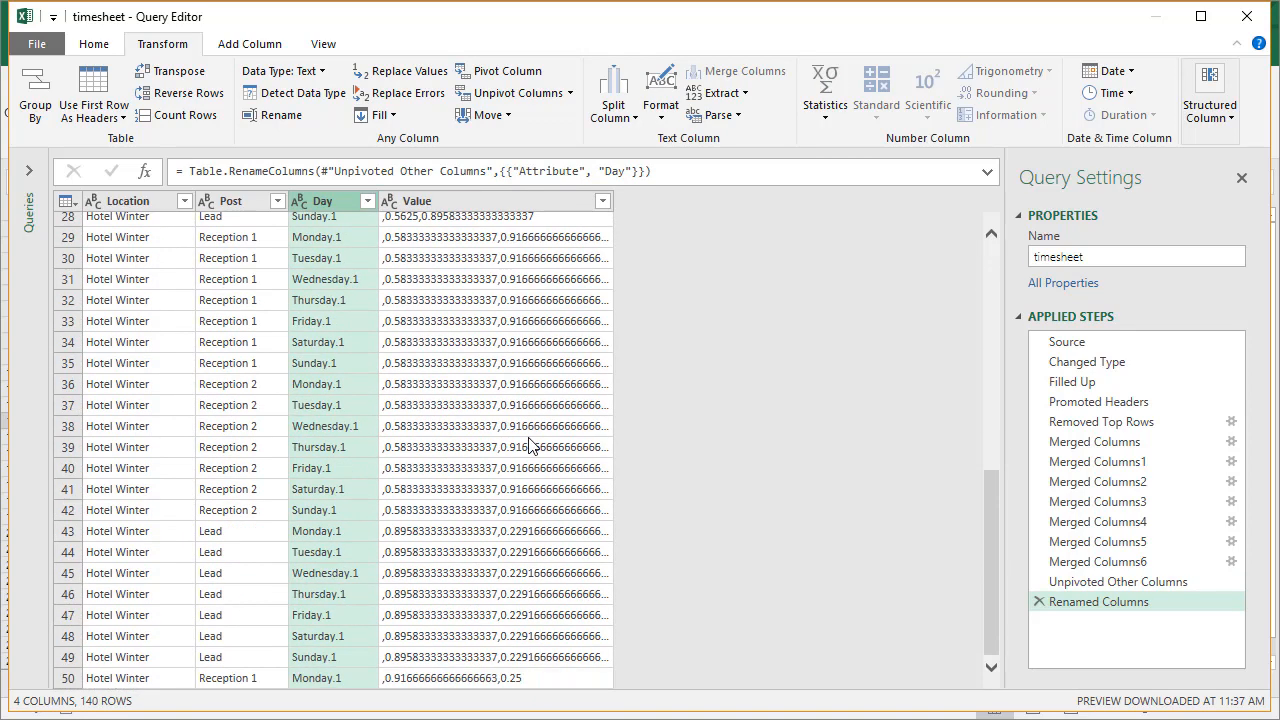
scroll(528, 442, "up", 9)
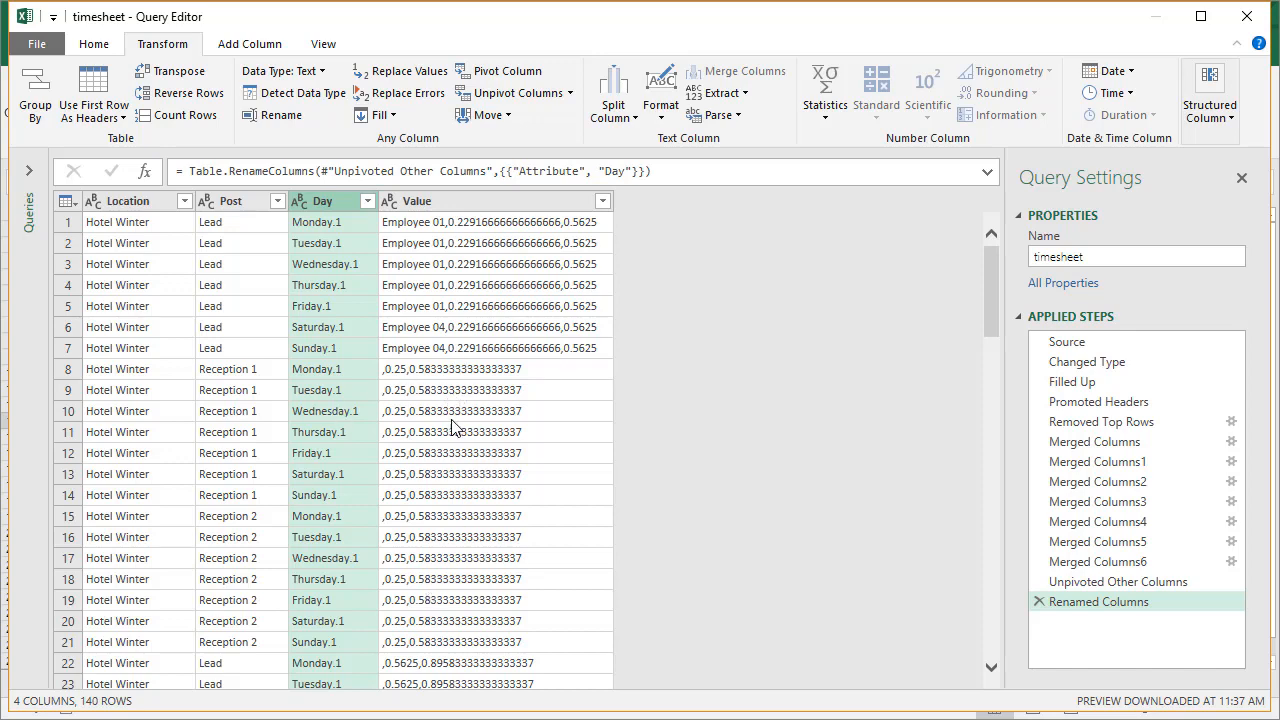
left_click(603, 201)
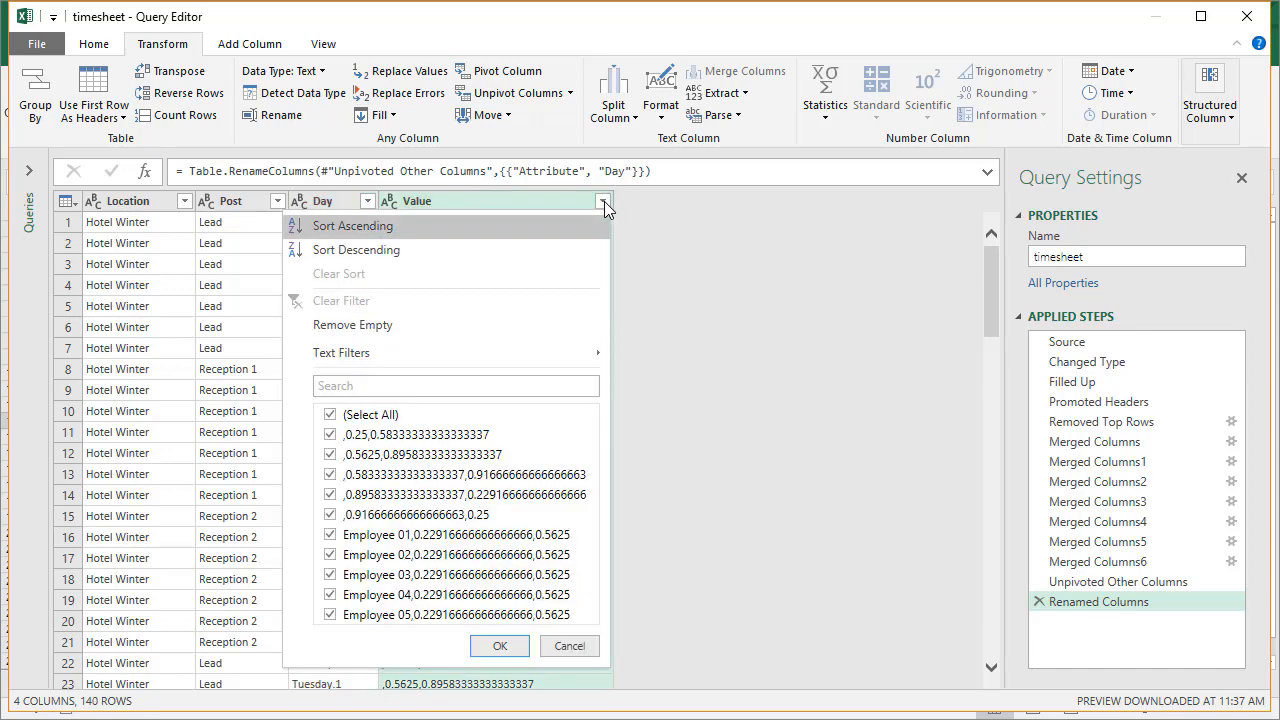
mouse_move(552, 362)
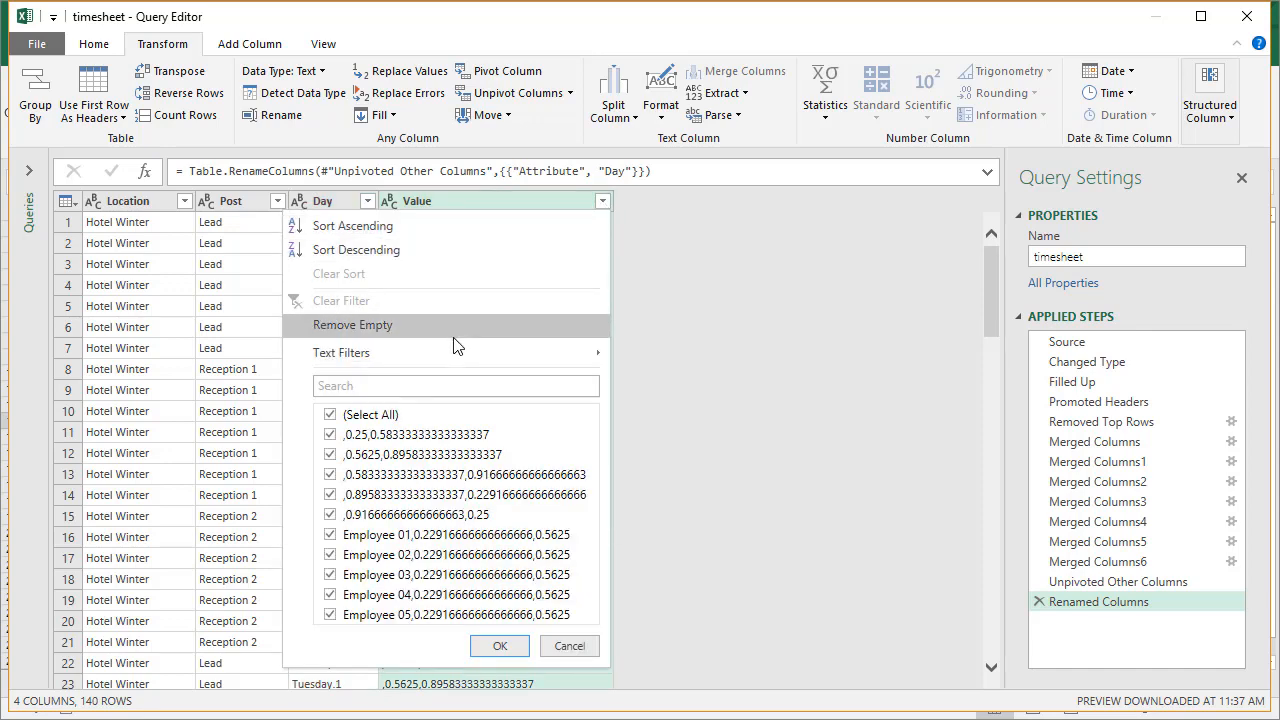
mouse_move(453, 355)
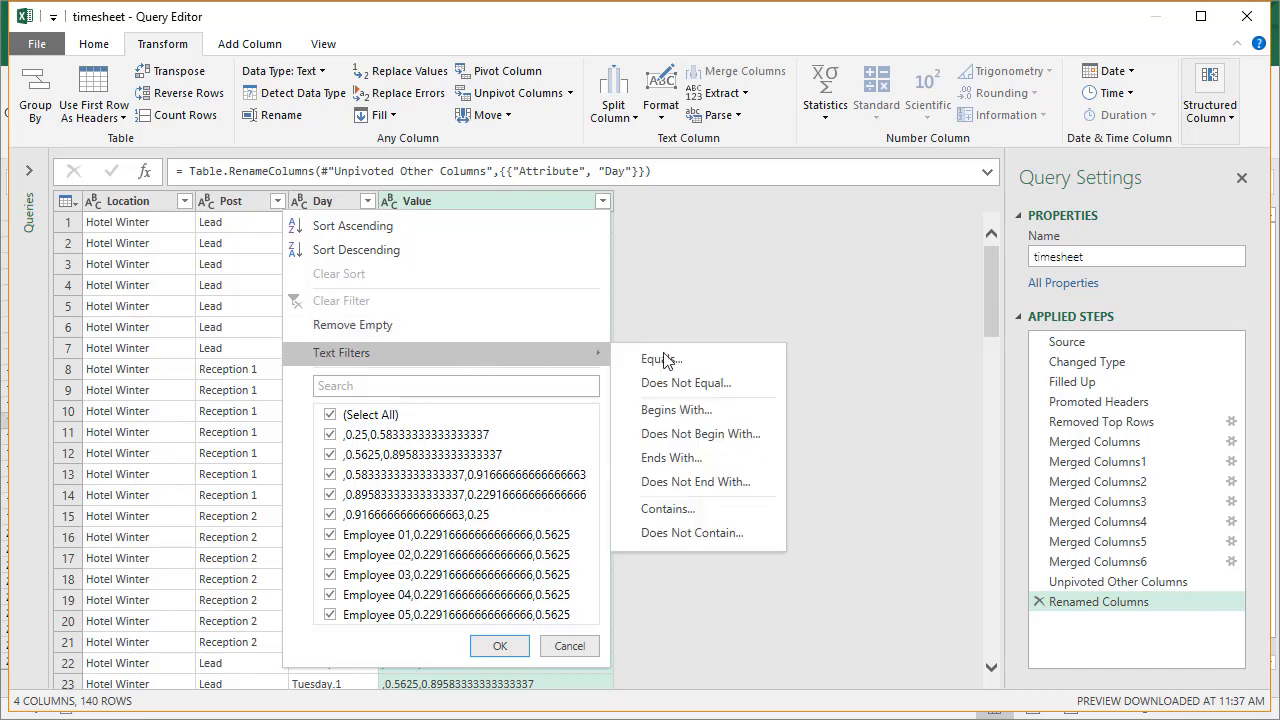
left_click(731, 435)
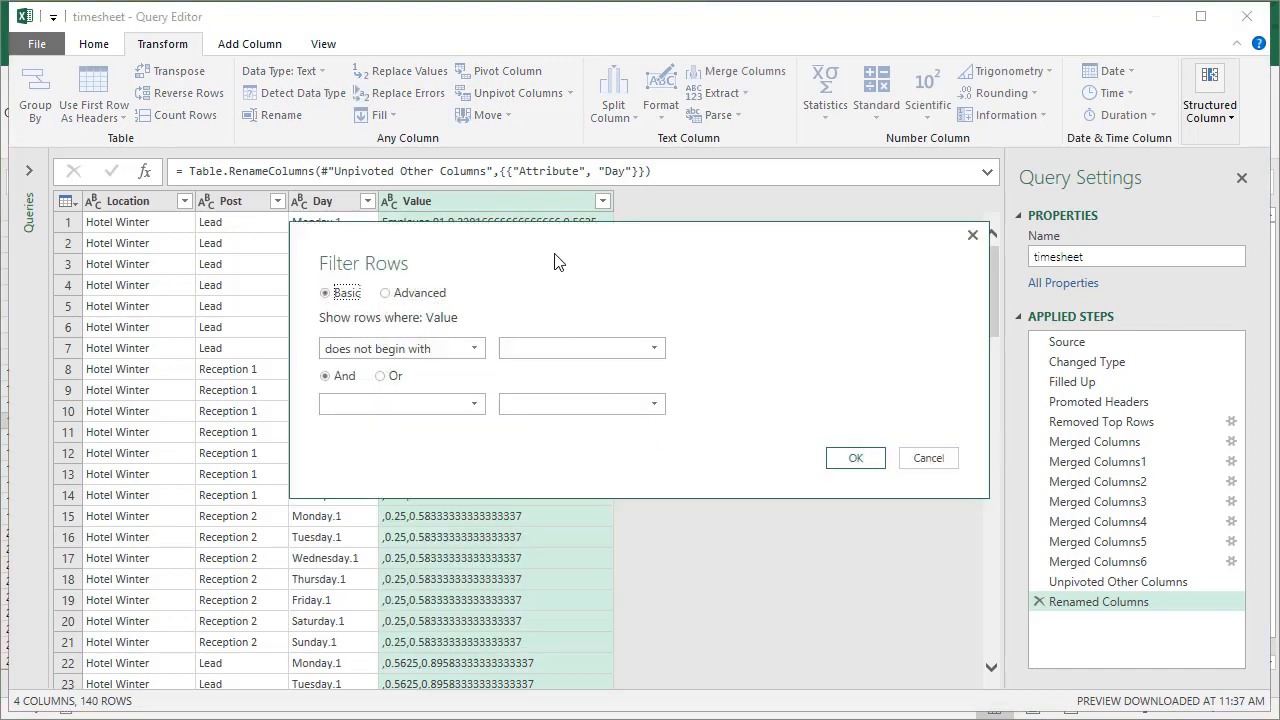
left_click_drag(592, 248, 554, 316)
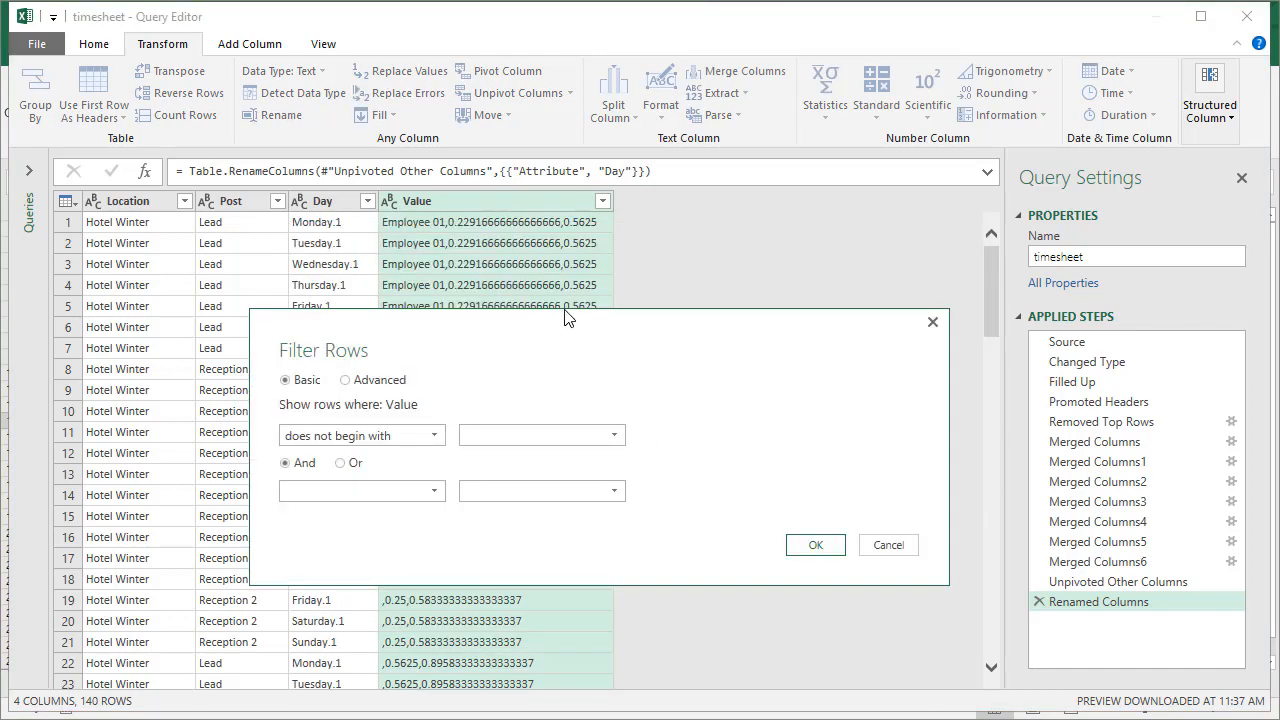
left_click(500, 435)
left_click_drag(512, 314, 555, 188)
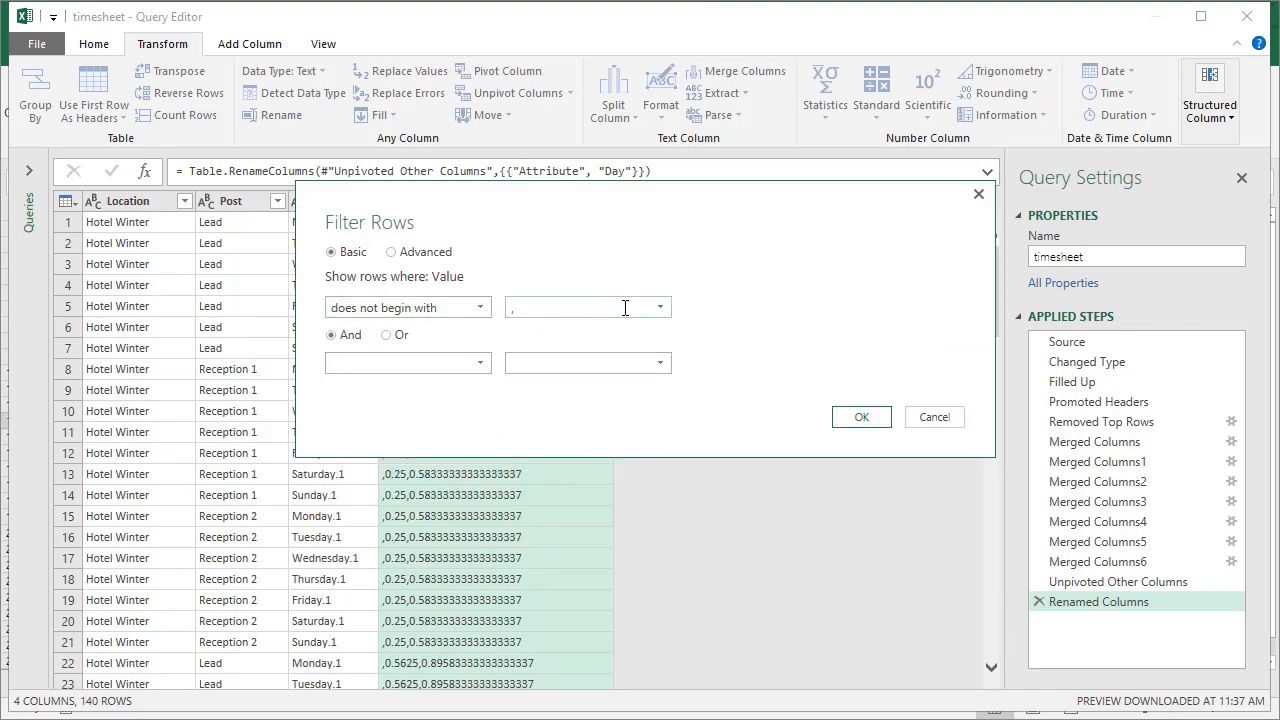
left_click(860, 418)
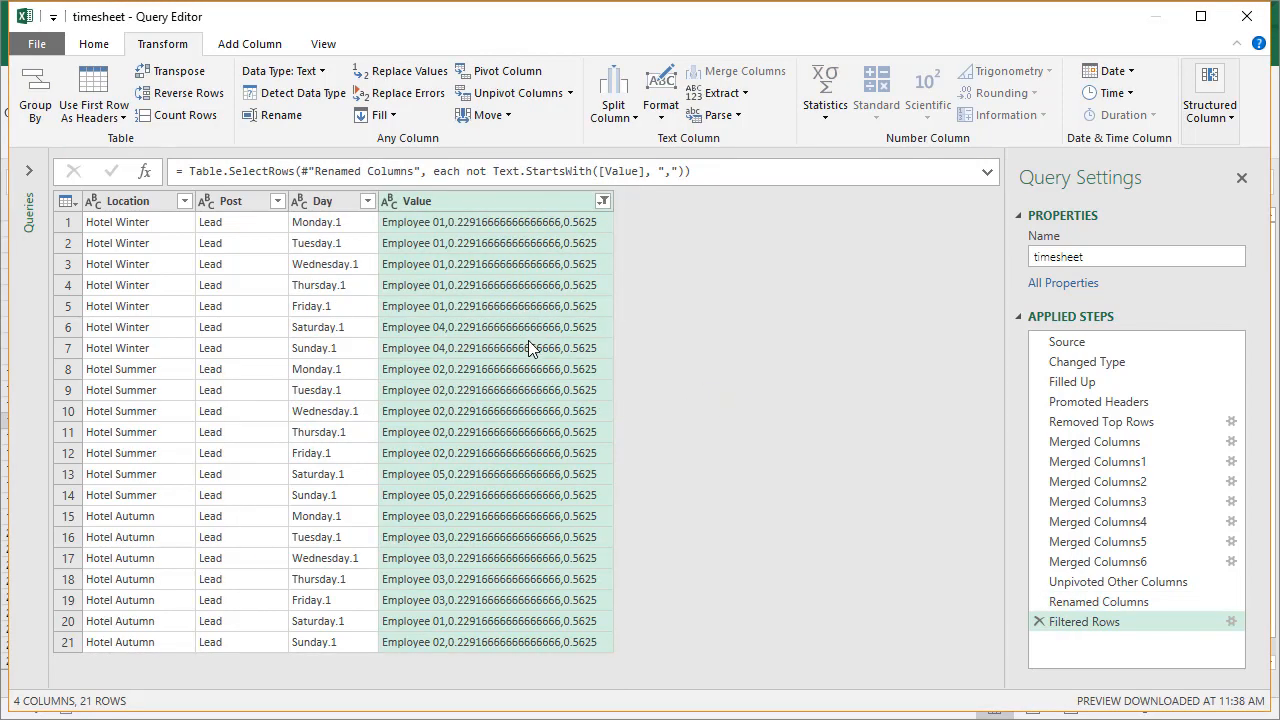
Split the Value column by the comma delimiter at each occurrence
left_click(482, 202)
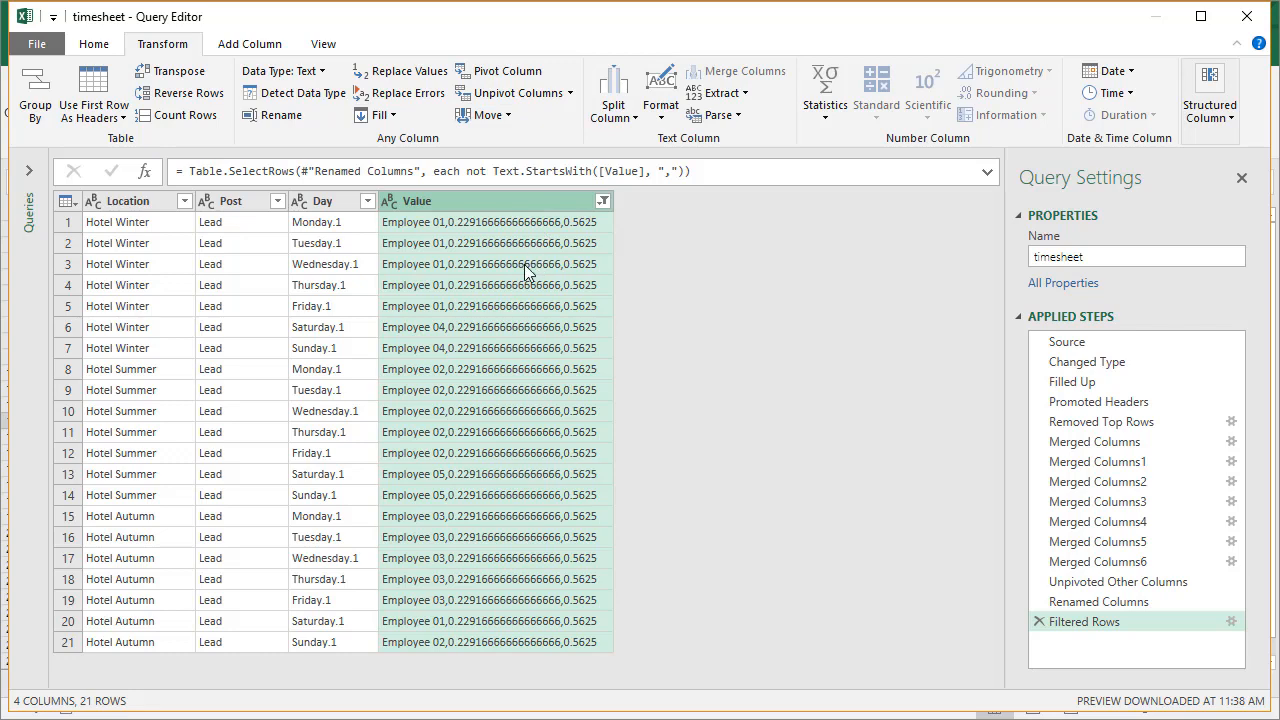
left_click(612, 108)
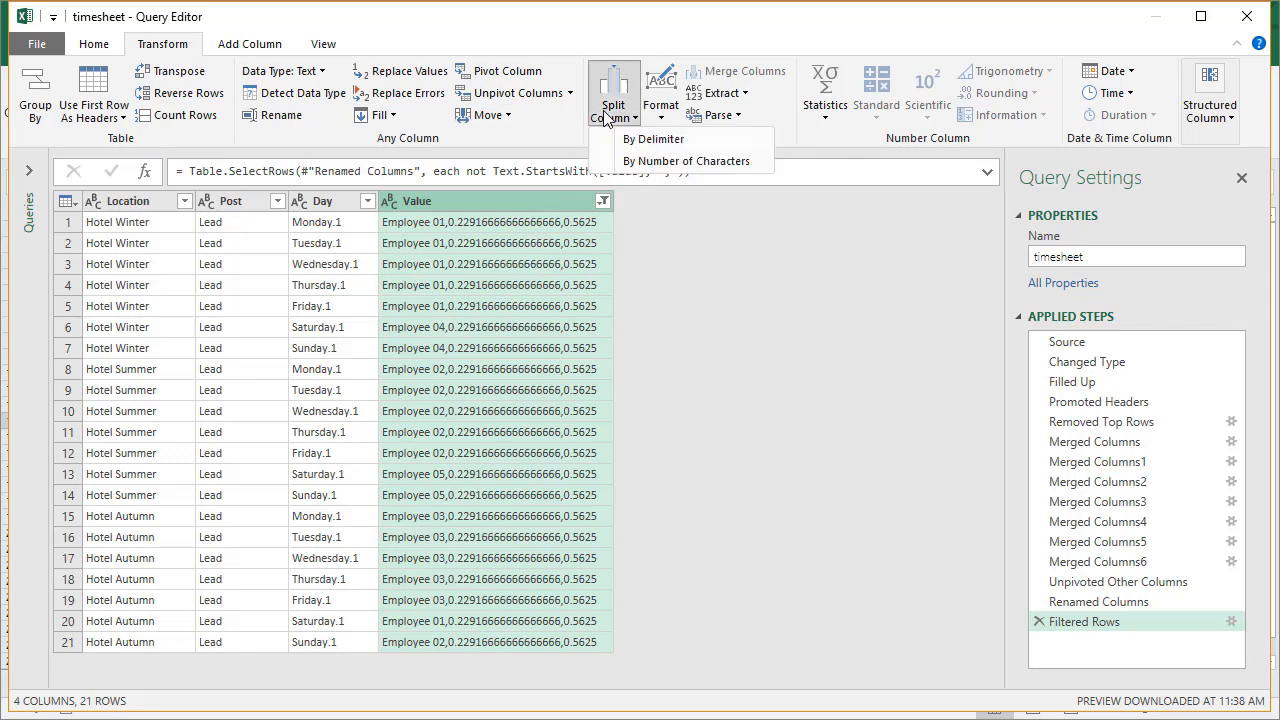
left_click(622, 135)
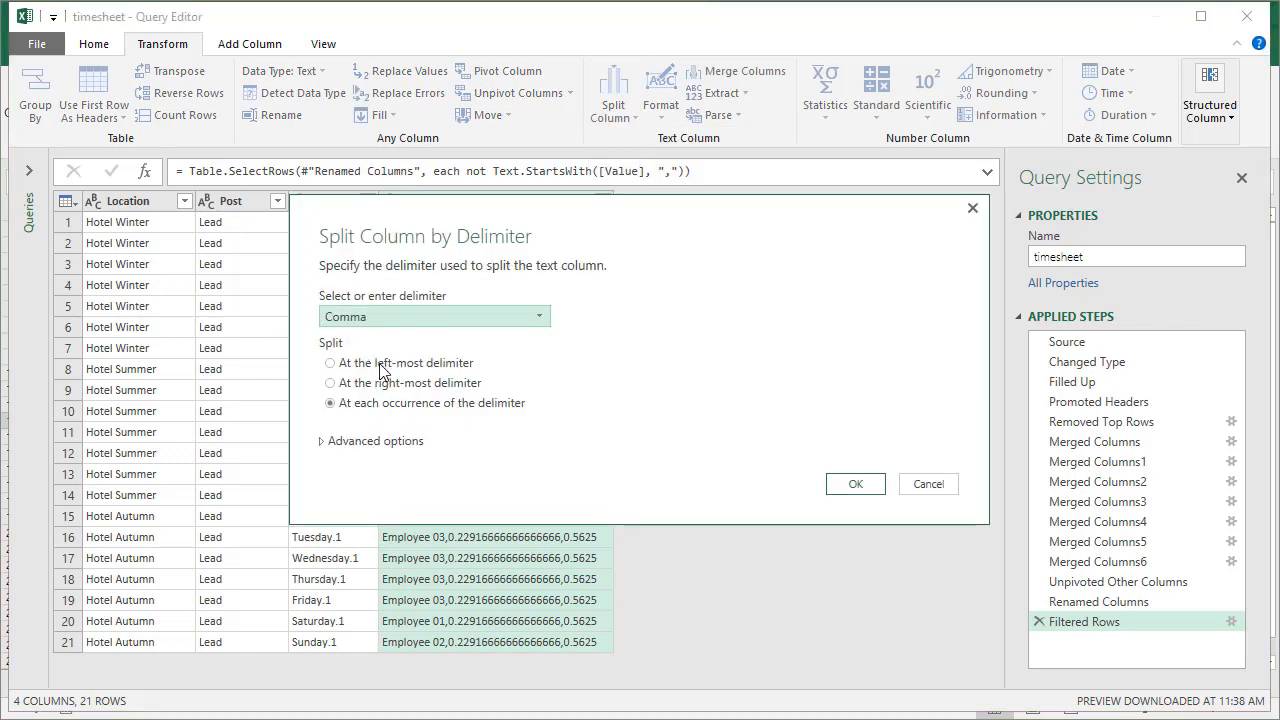
left_click(855, 484)
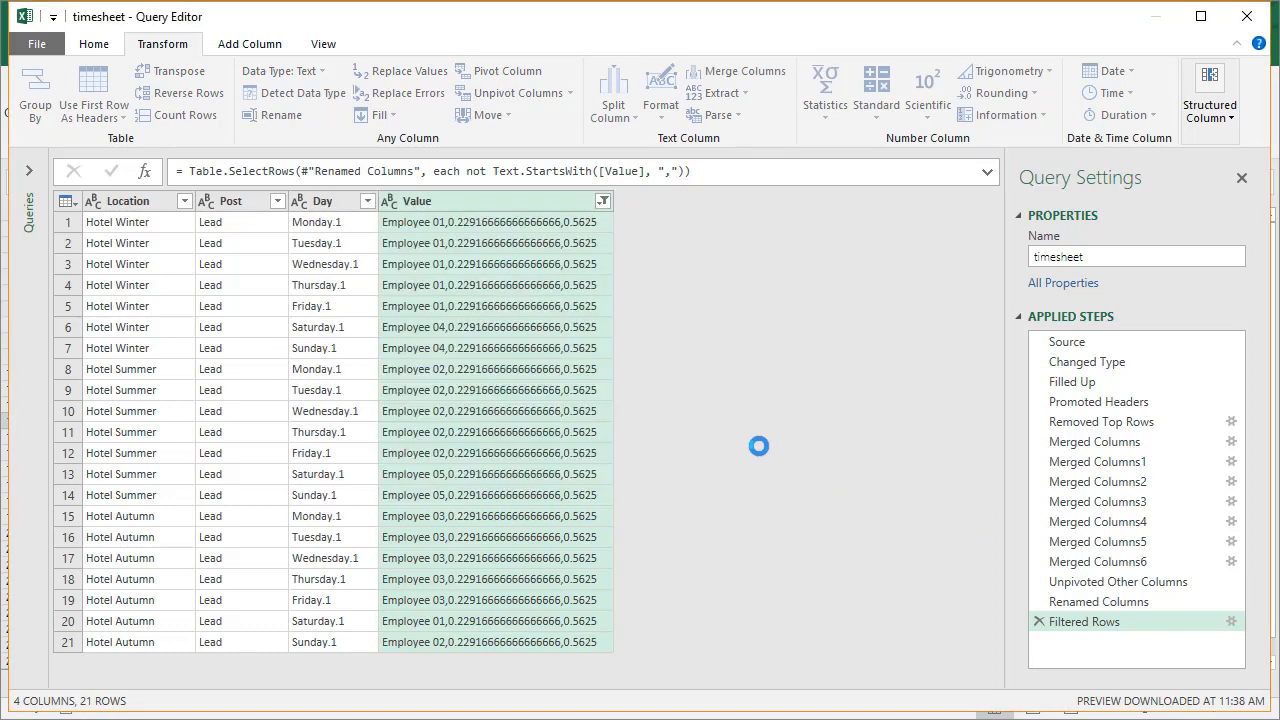
Rename the three split columns Value.1, Value.2 and Value.3 to Employee, Start and End
double_click(451, 196)
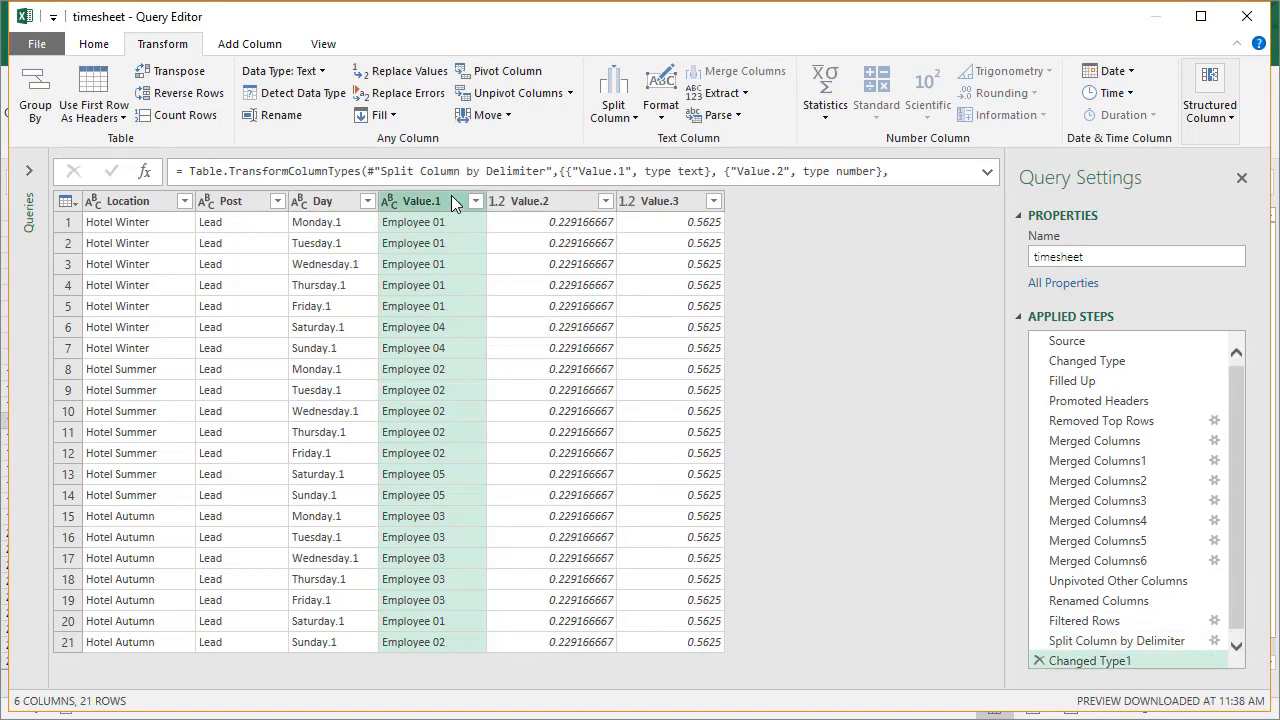
type("Employee")
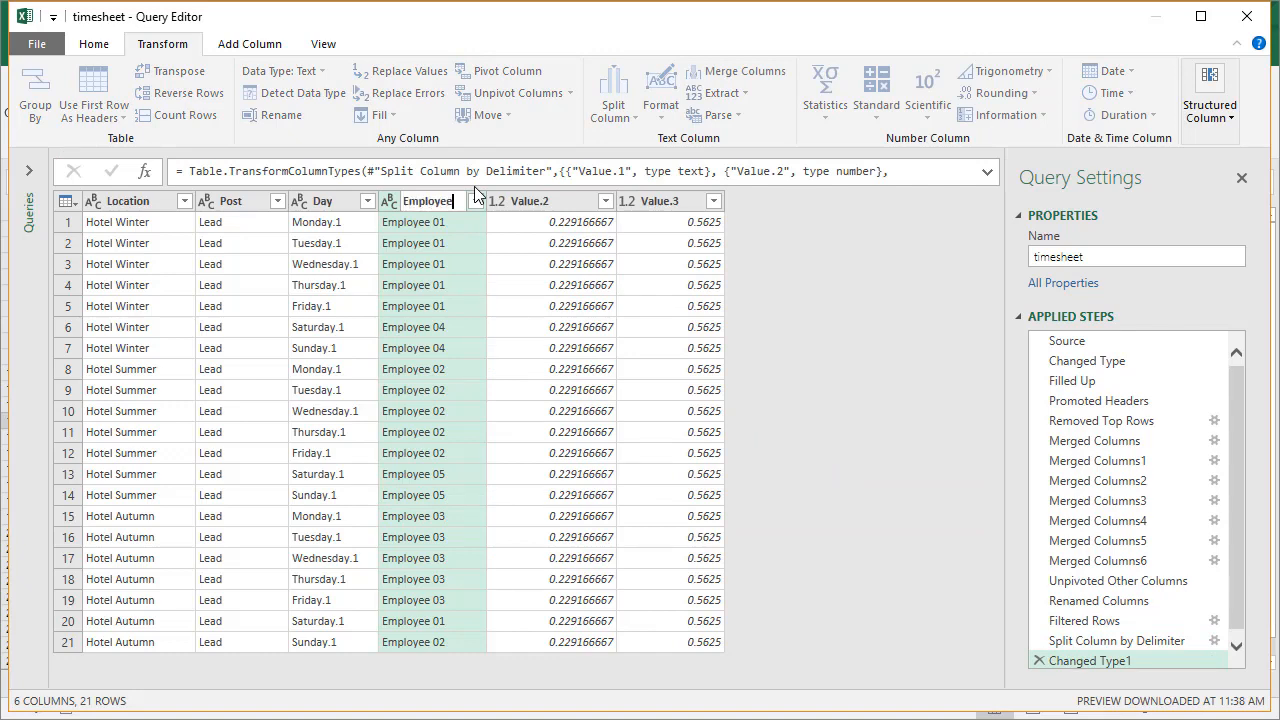
key("Return")
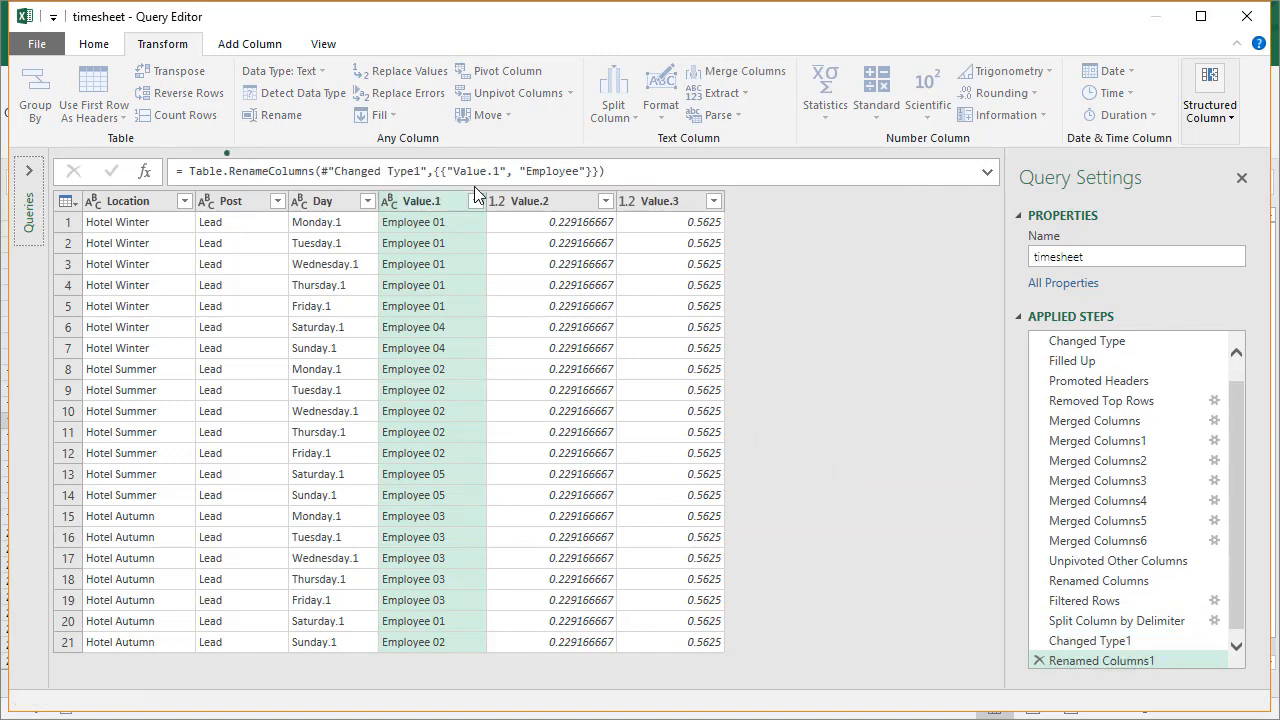
left_click(534, 201)
double_click(538, 204)
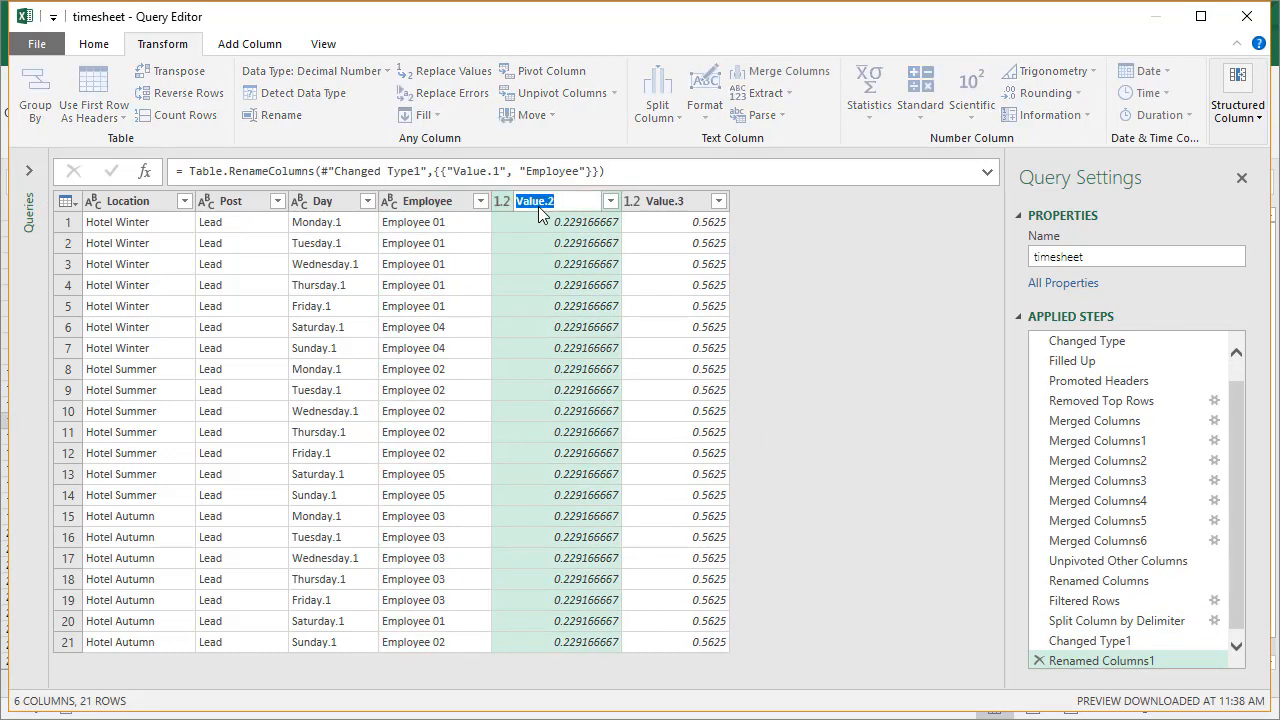
type("Start")
key("Return")
double_click(621, 204)
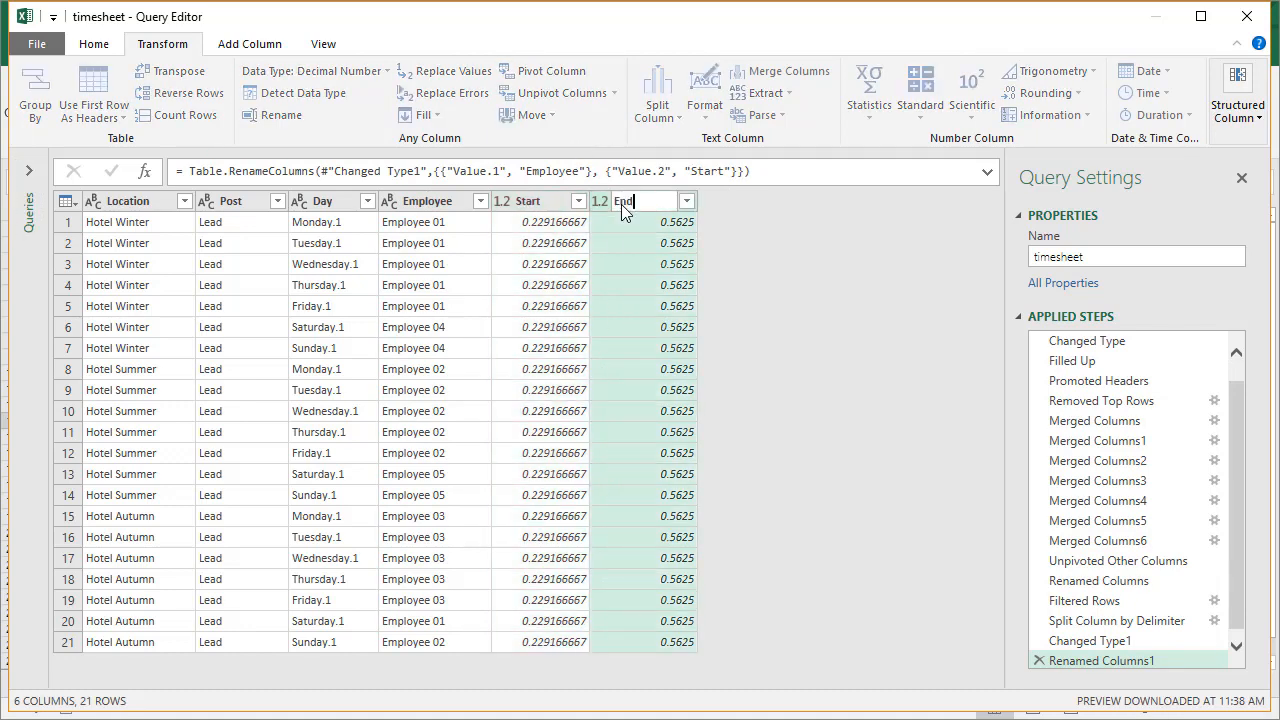
key("Return")
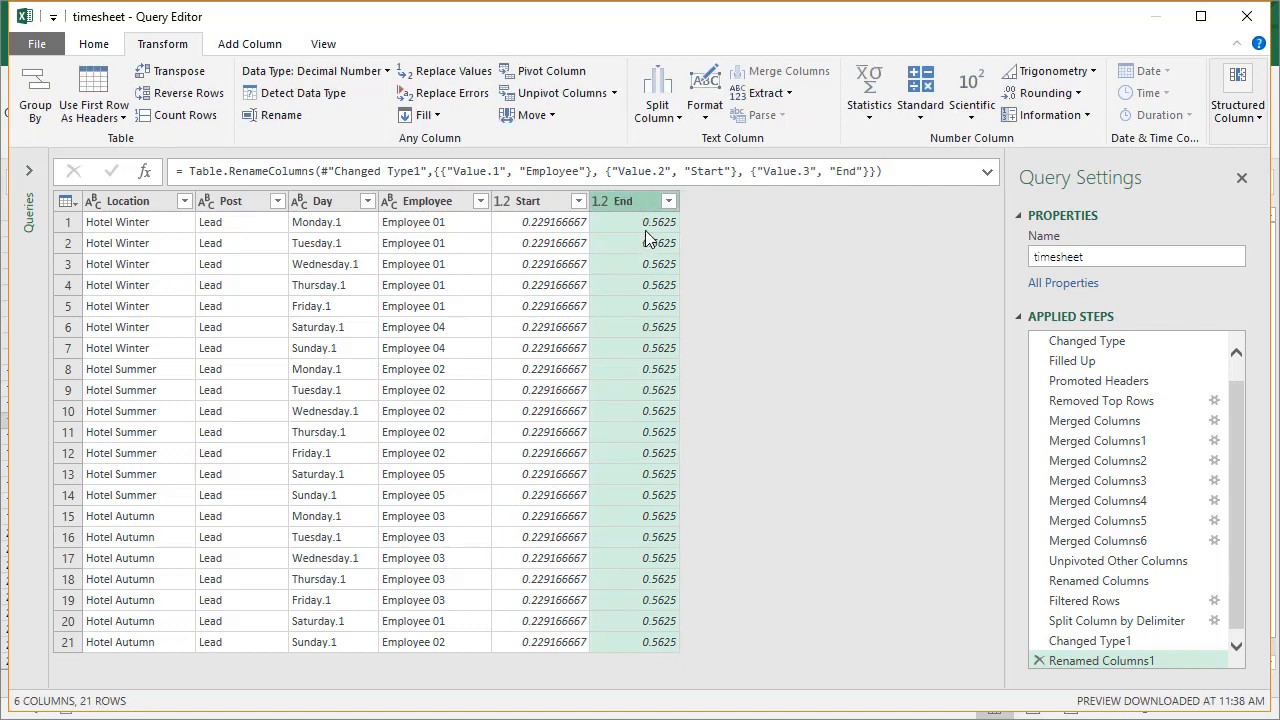
Change the data type of the Start and End columns to Time
left_click(556, 202, "ctrl")
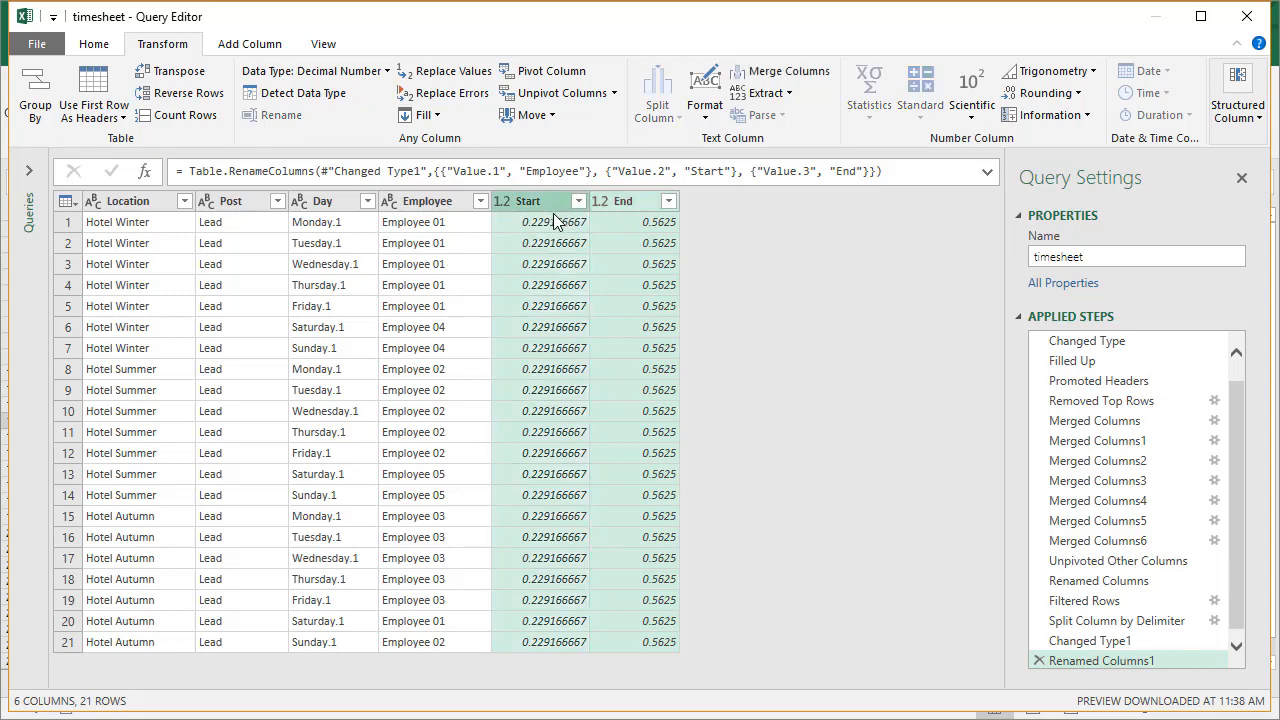
right_click(554, 202)
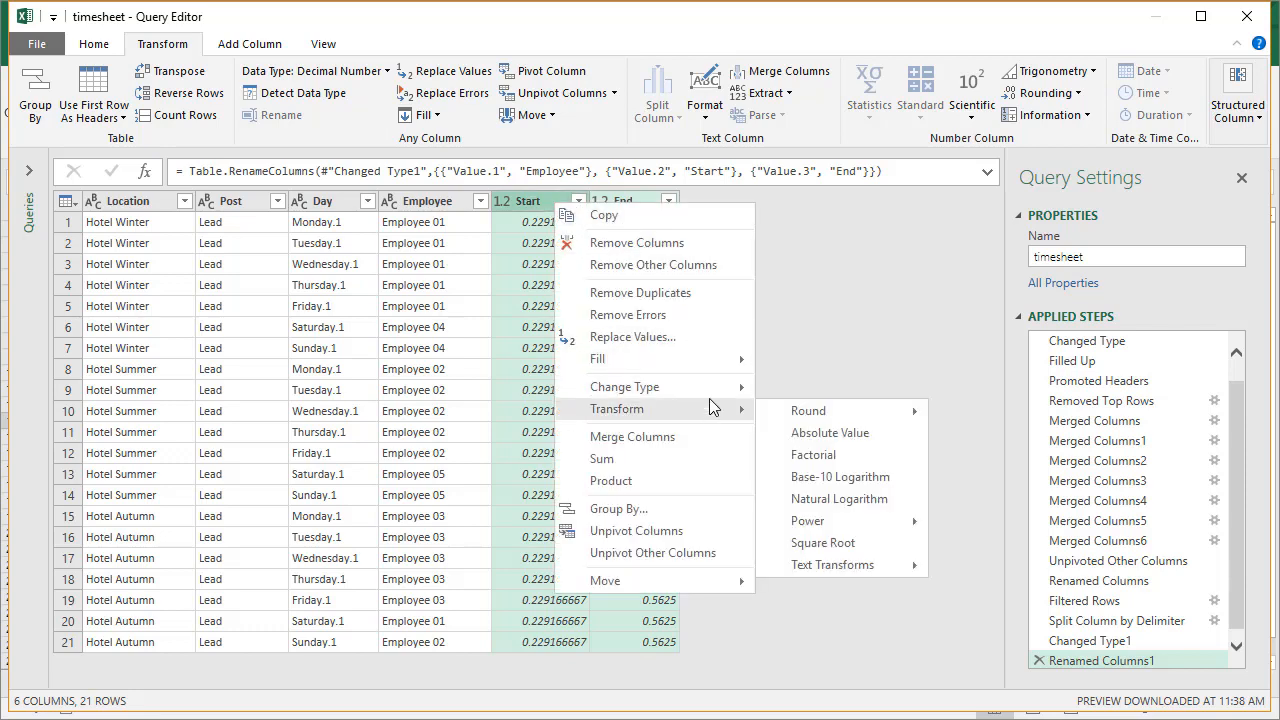
mouse_move(713, 388)
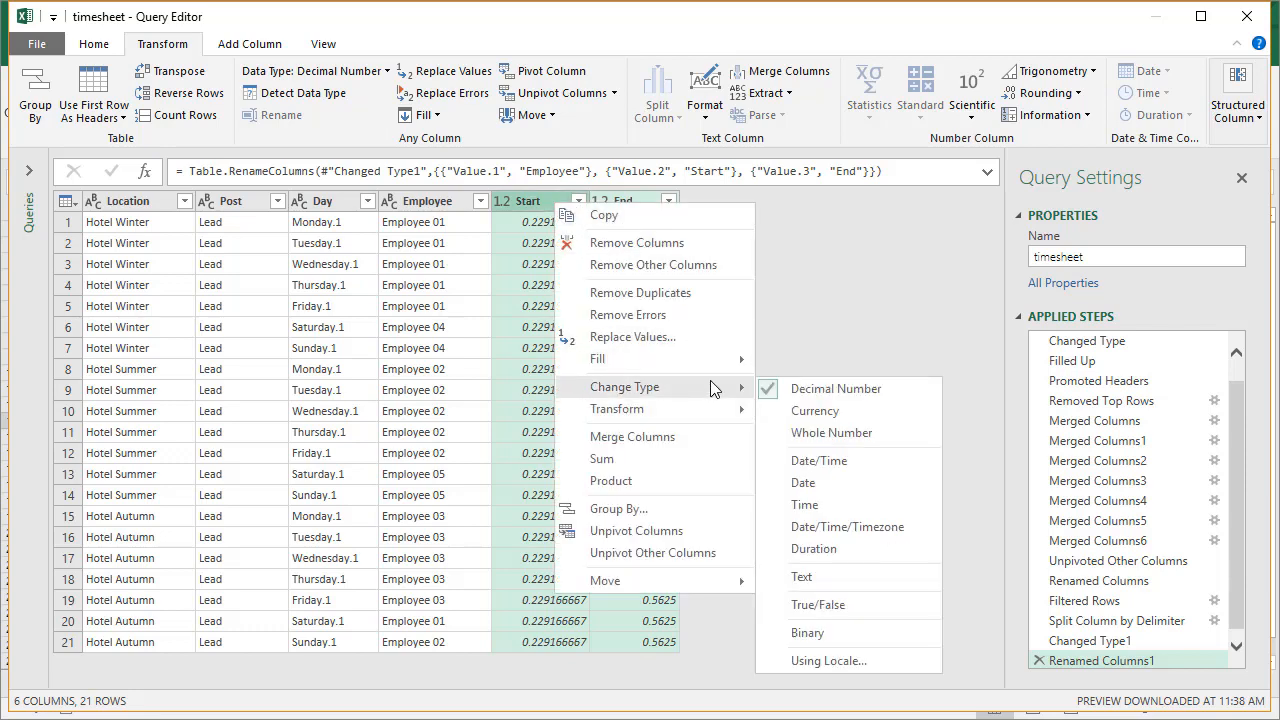
left_click(803, 505)
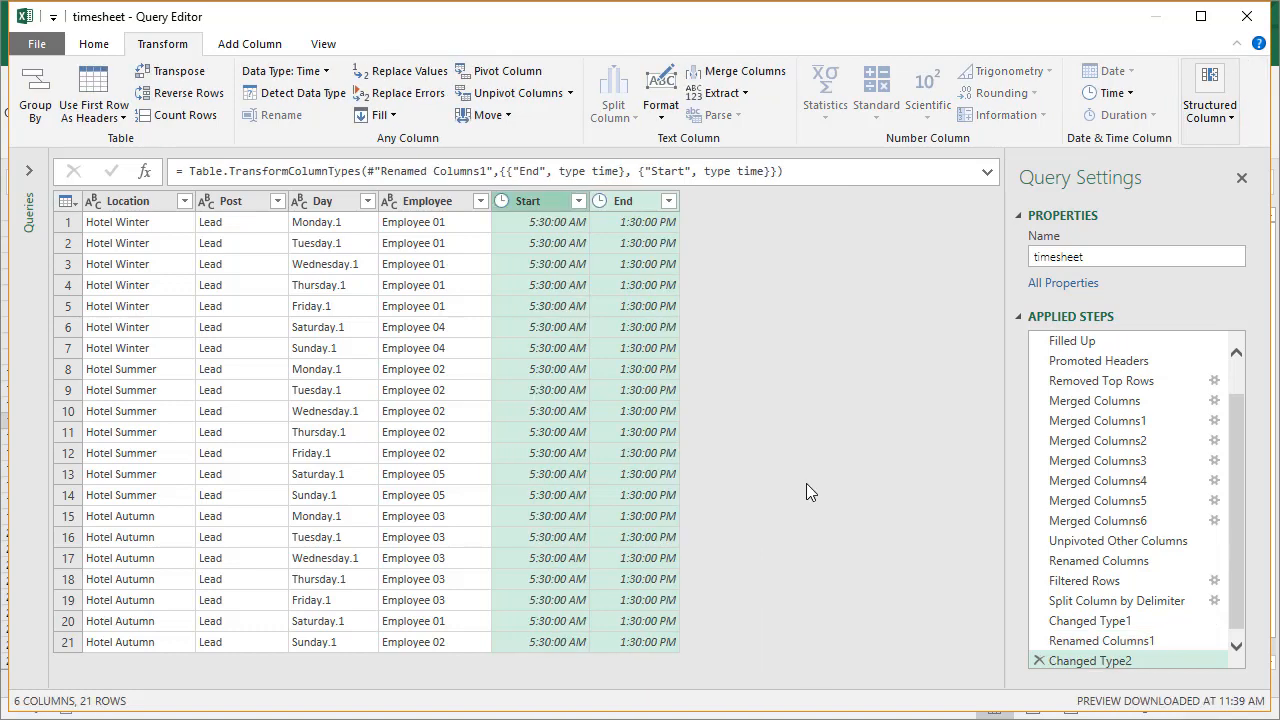
Replace ".1" with nothing in the Day column so only the weekday names remain
left_click(336, 203)
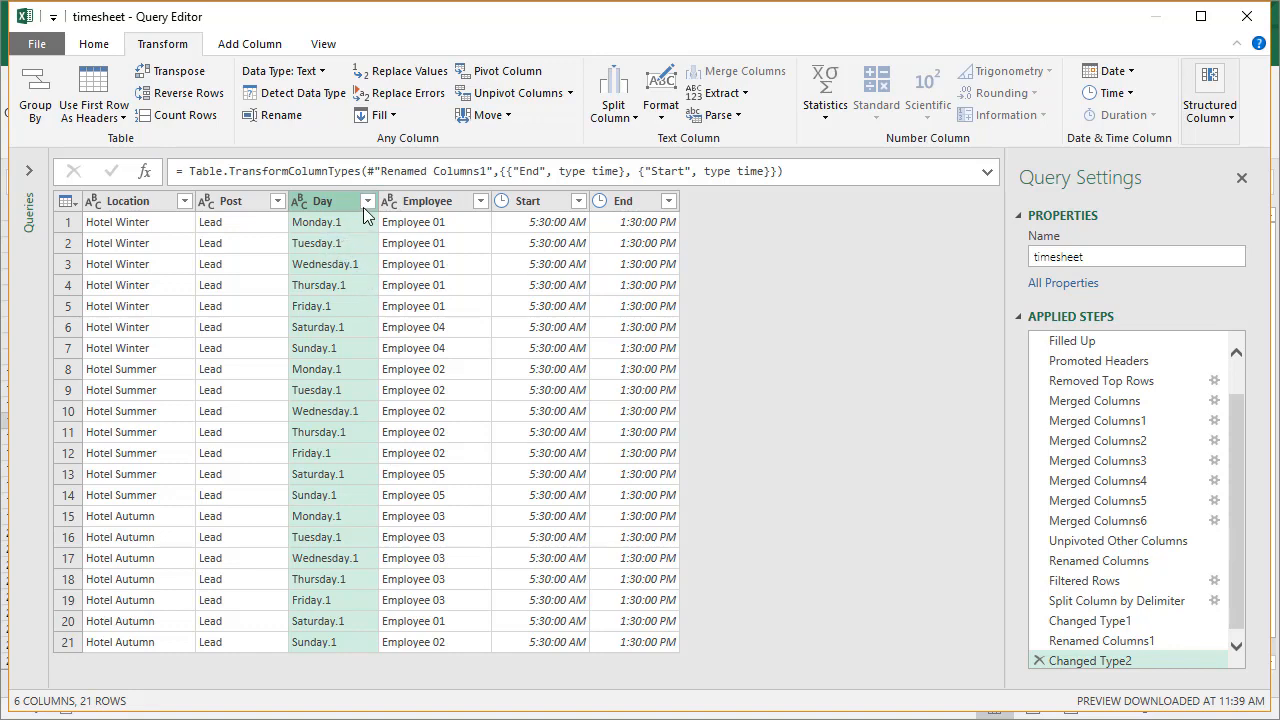
left_click(415, 75)
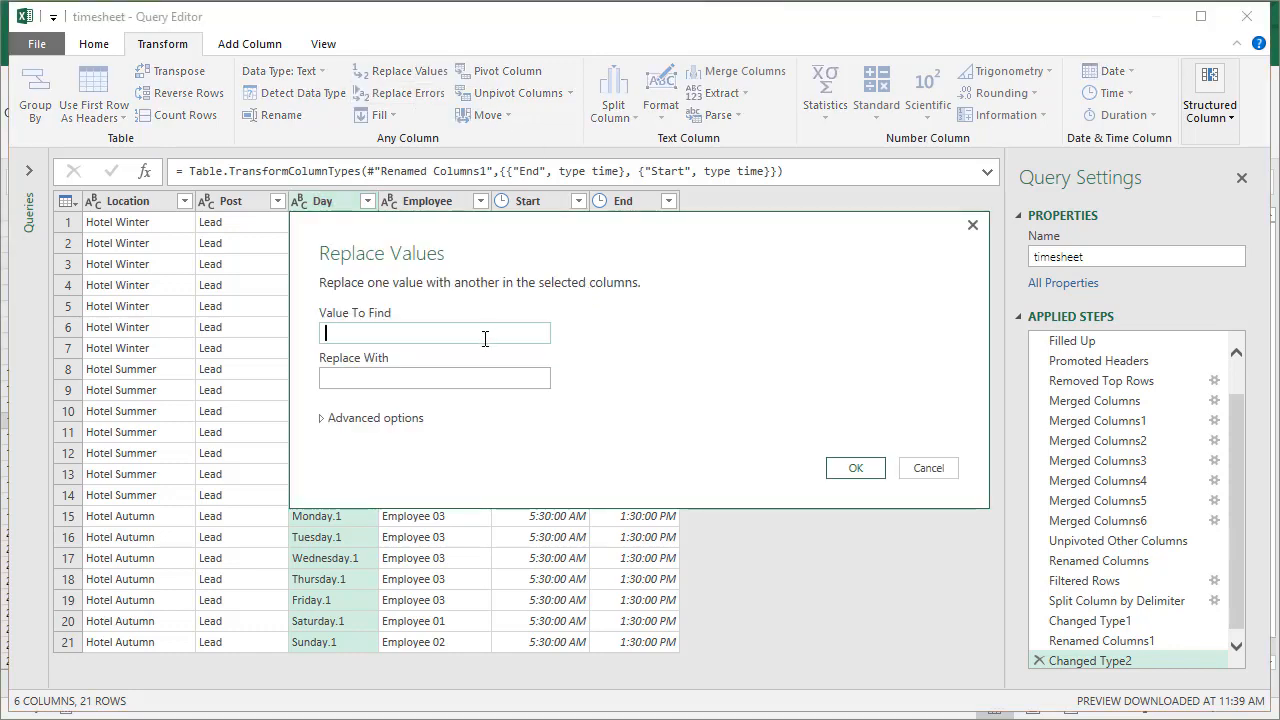
type(".1")
key("Tab")
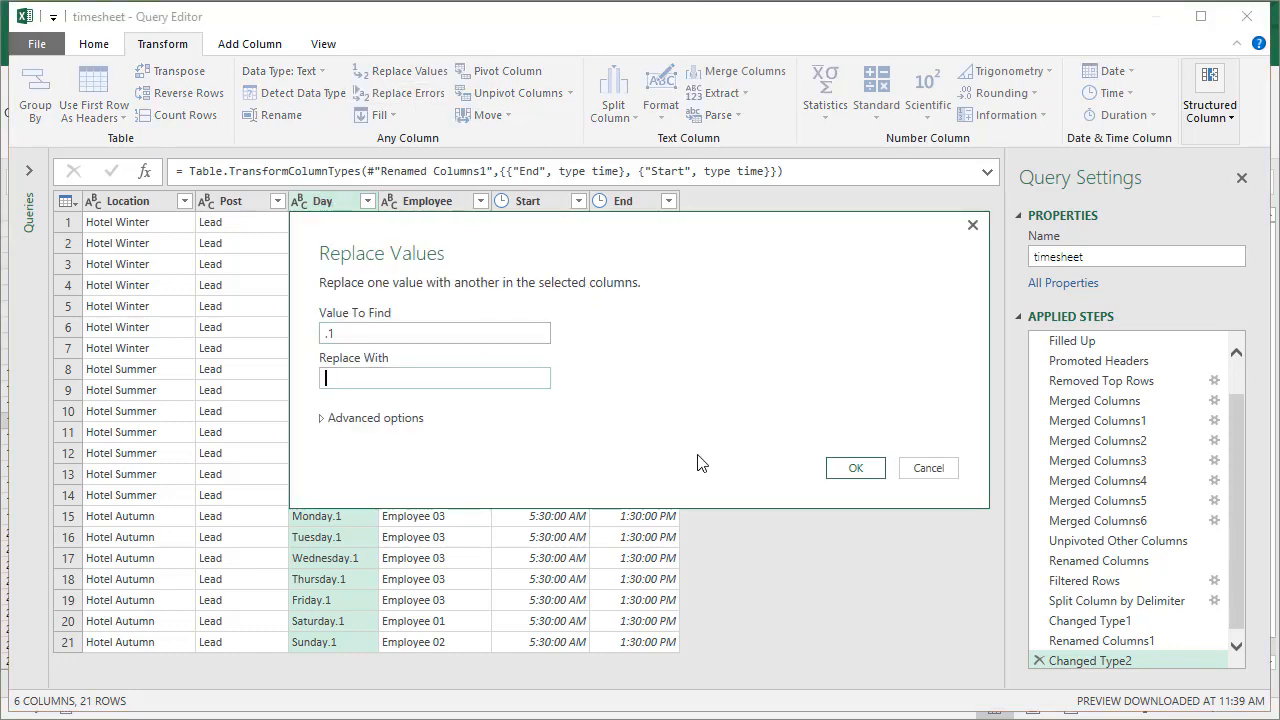
left_click(848, 470)
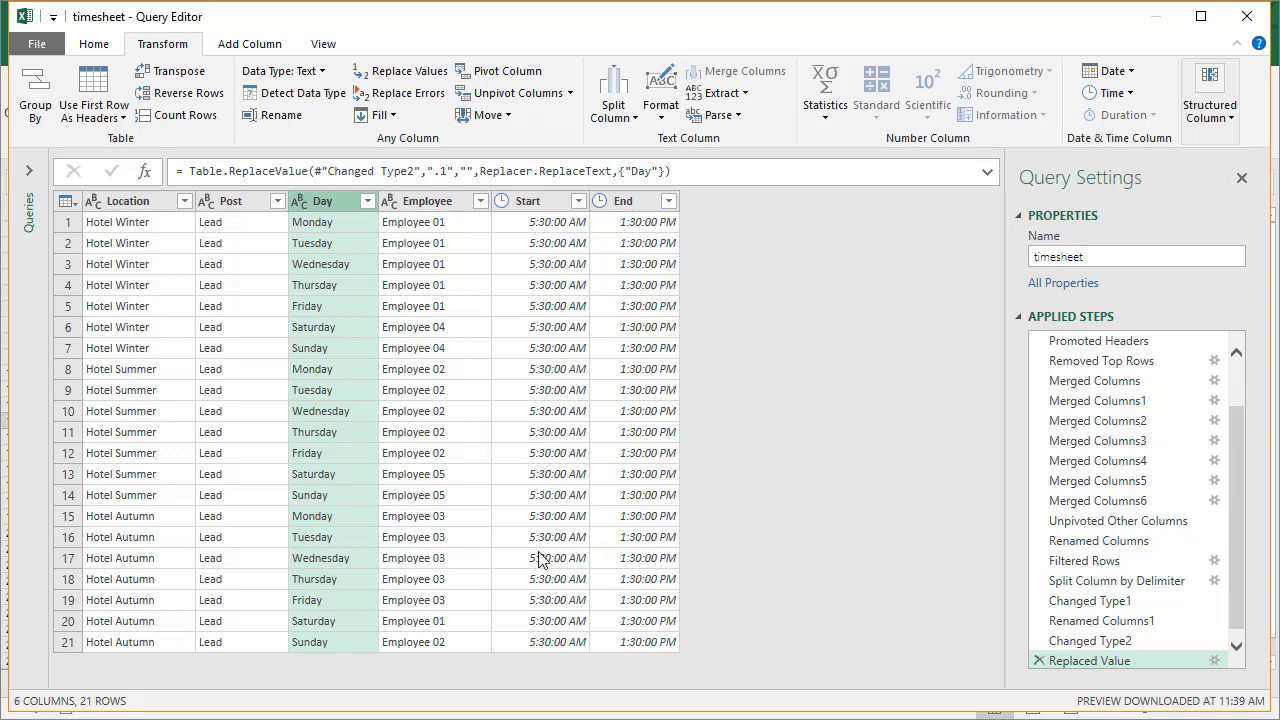
Close the query and load the timesheet results into a new worksheet of the Excel workbook
left_click(415, 290)
left_click(310, 265)
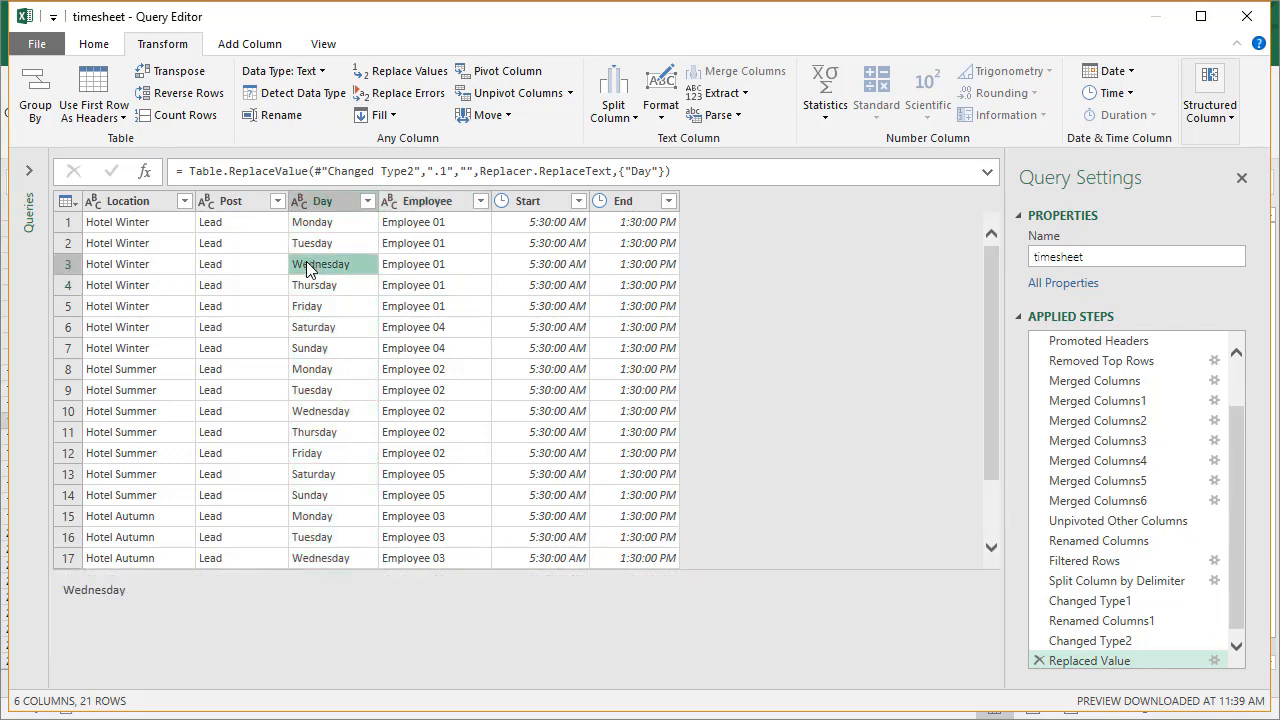
left_click(93, 50)
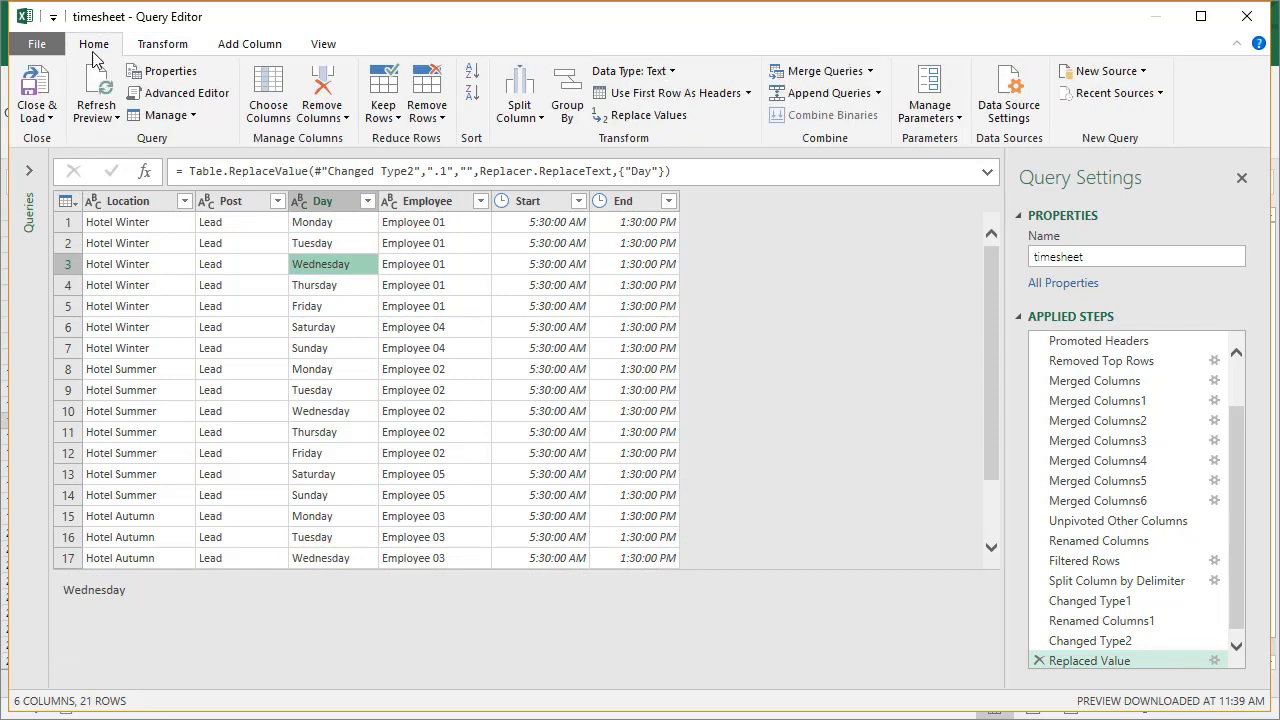
left_click(36, 100)
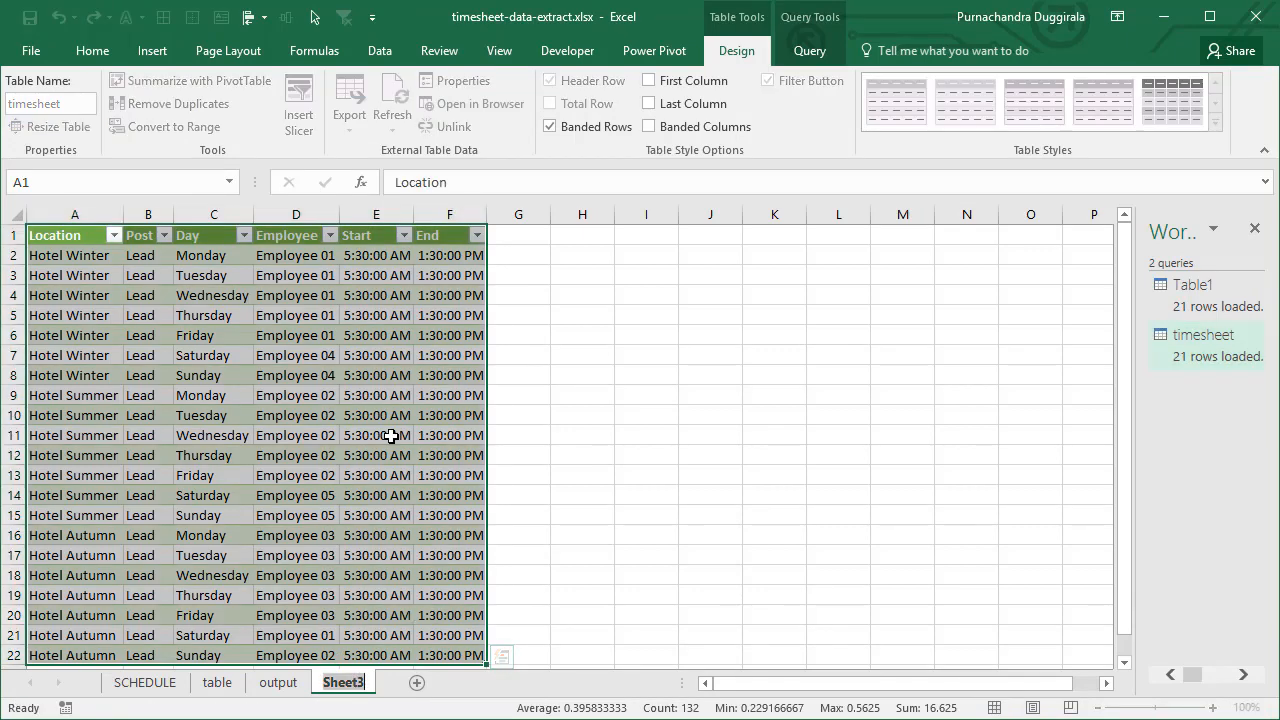
Rename the new worksheet holding the loaded timesheet table as "output new"
type("output mn")
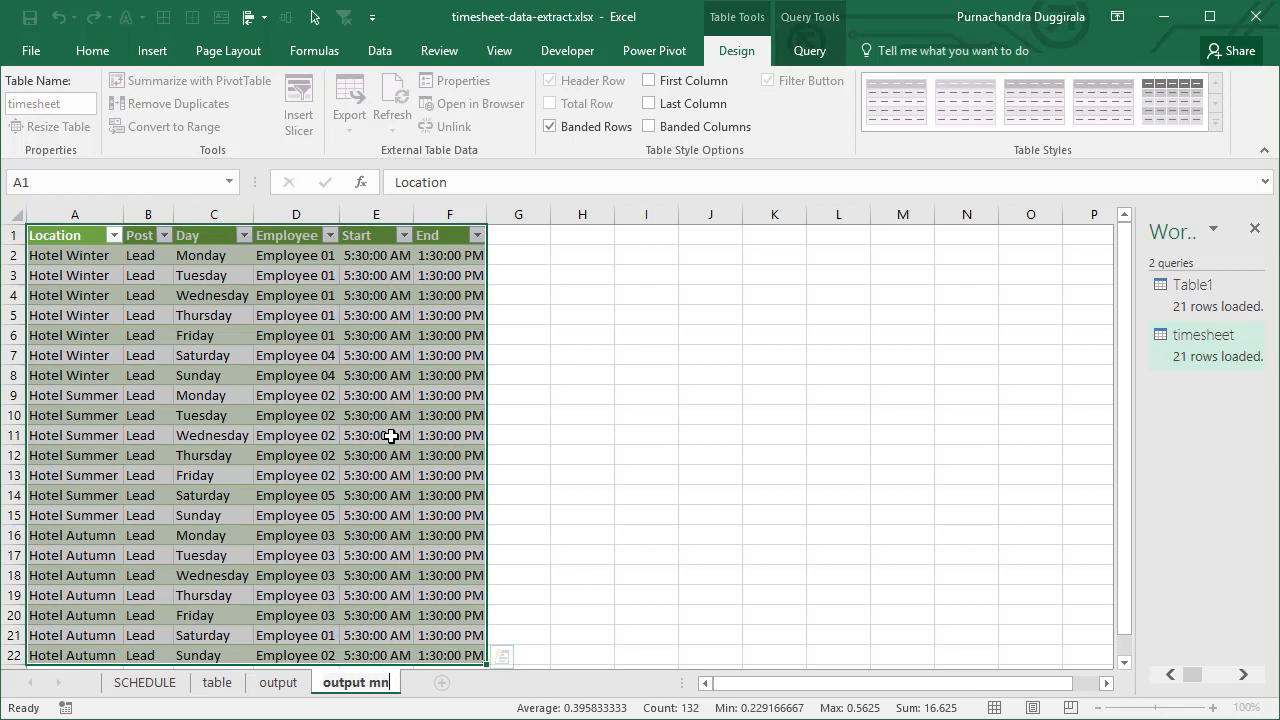
key("BackSpace")
key("BackSpace")
type("new")
key("Return")
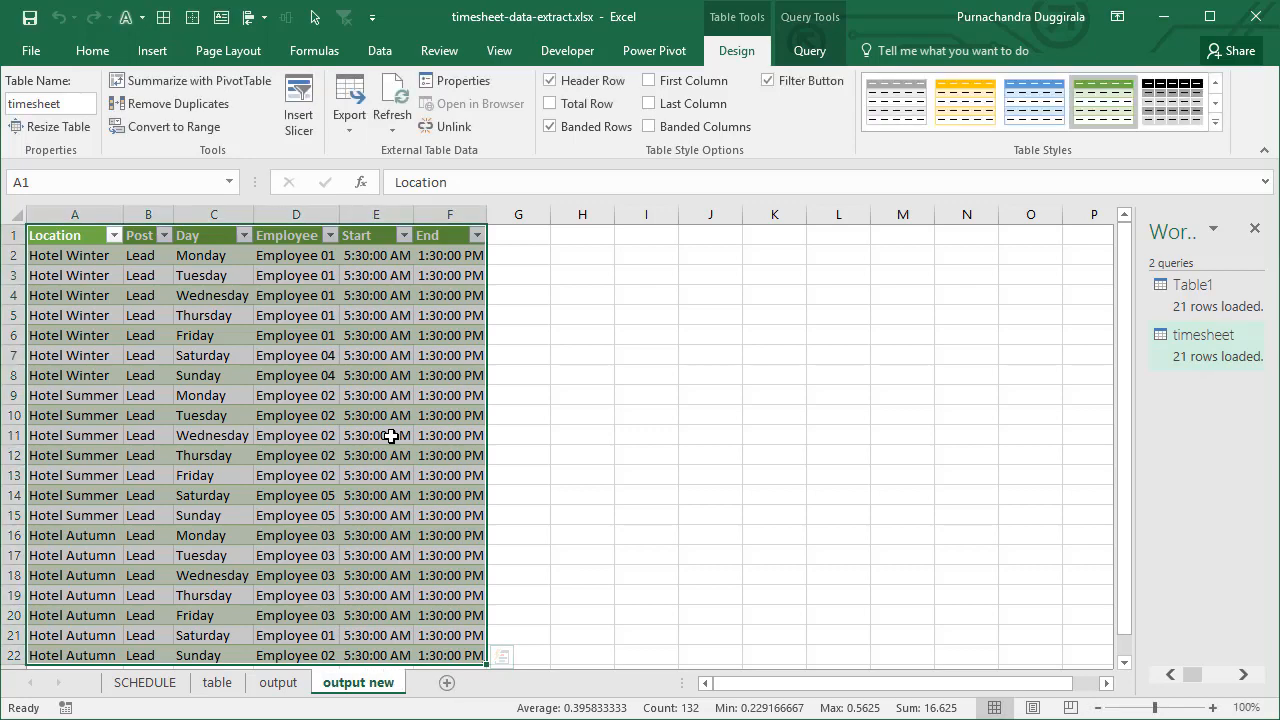
left_click(390, 436)
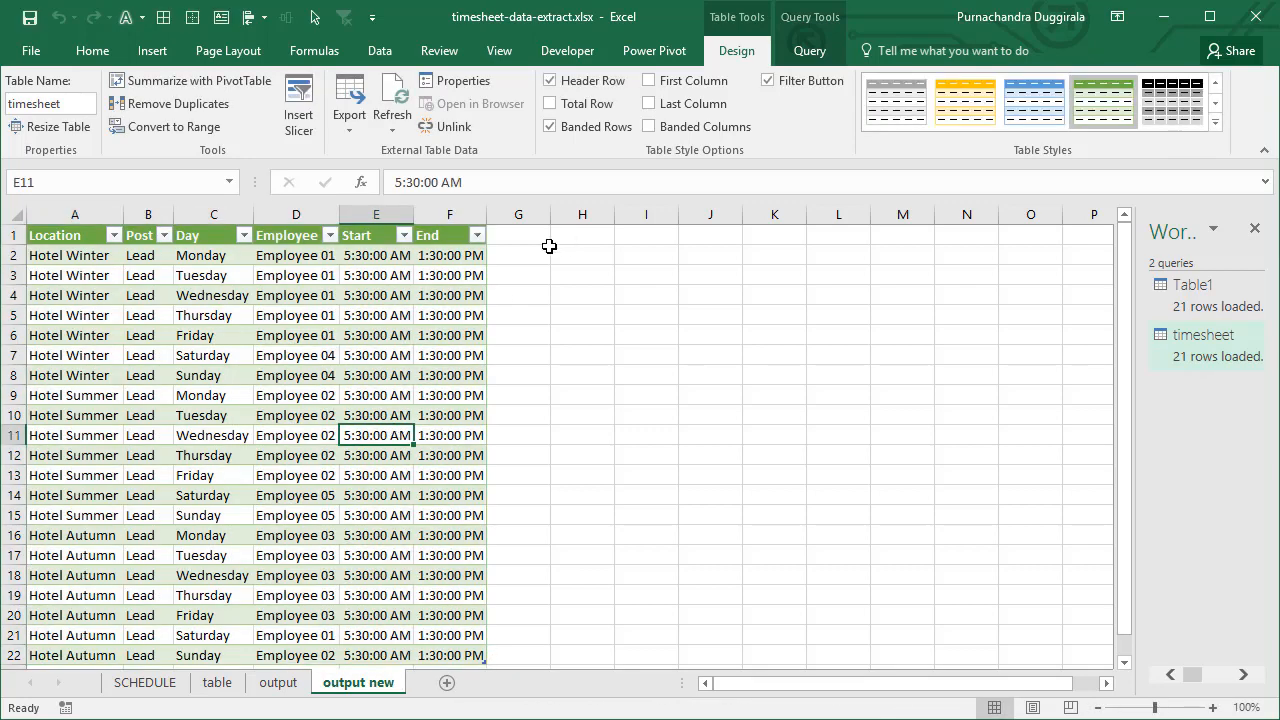
Add a column headed "duration" to the timesheet table, directly after the End column in G1
left_click(508, 236)
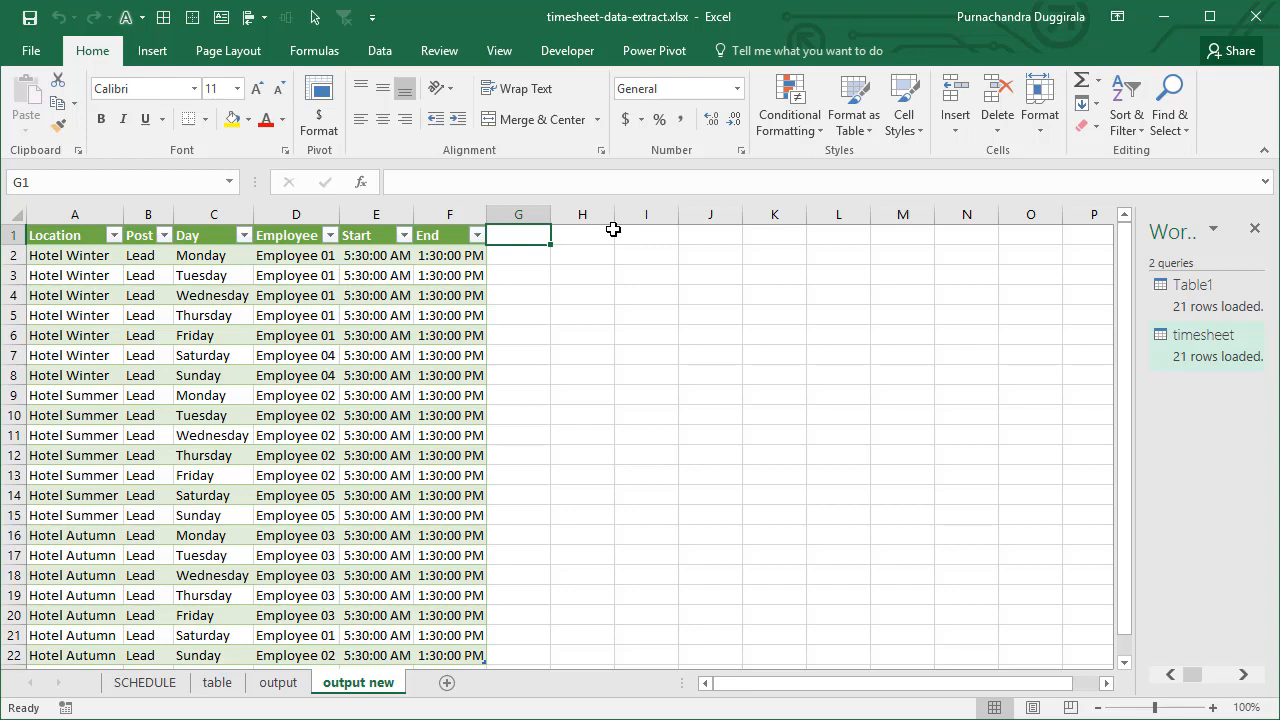
type("H")
key("BackSpace")
type("duration")
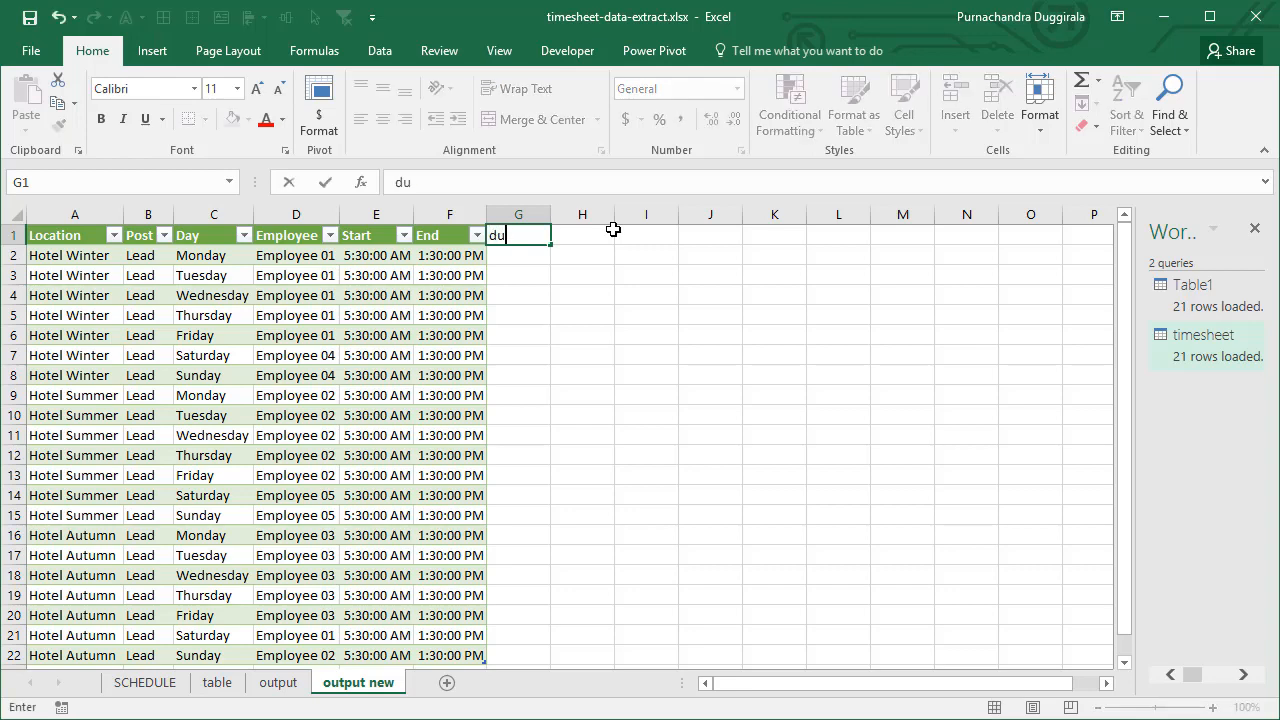
key("Return")
type("=")
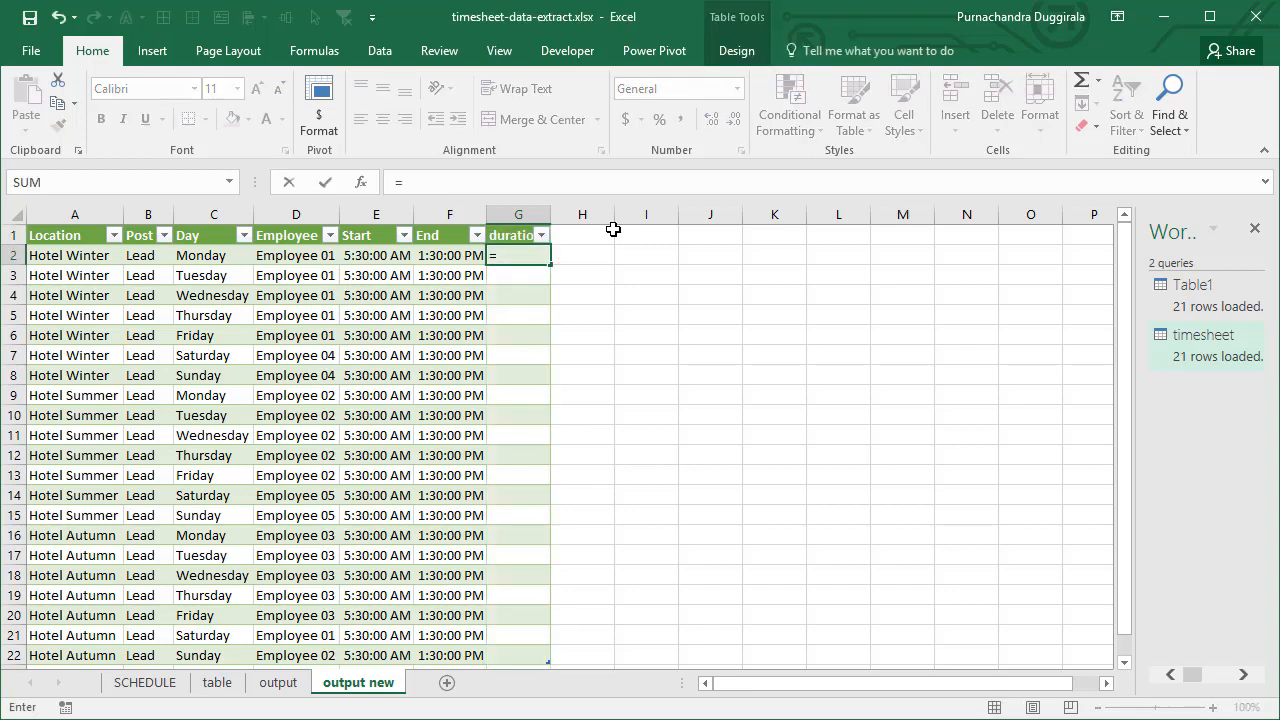
key("Left")
type("-")
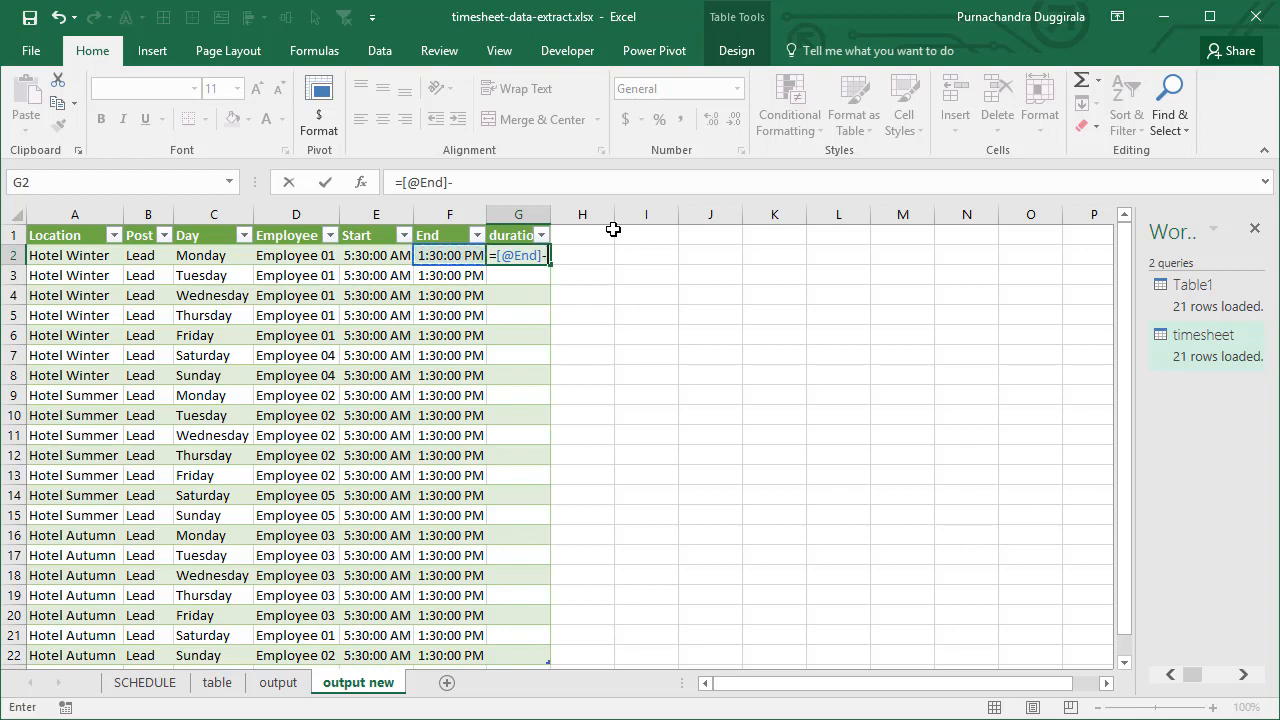
key("Left")
key("Left")
key("Return")
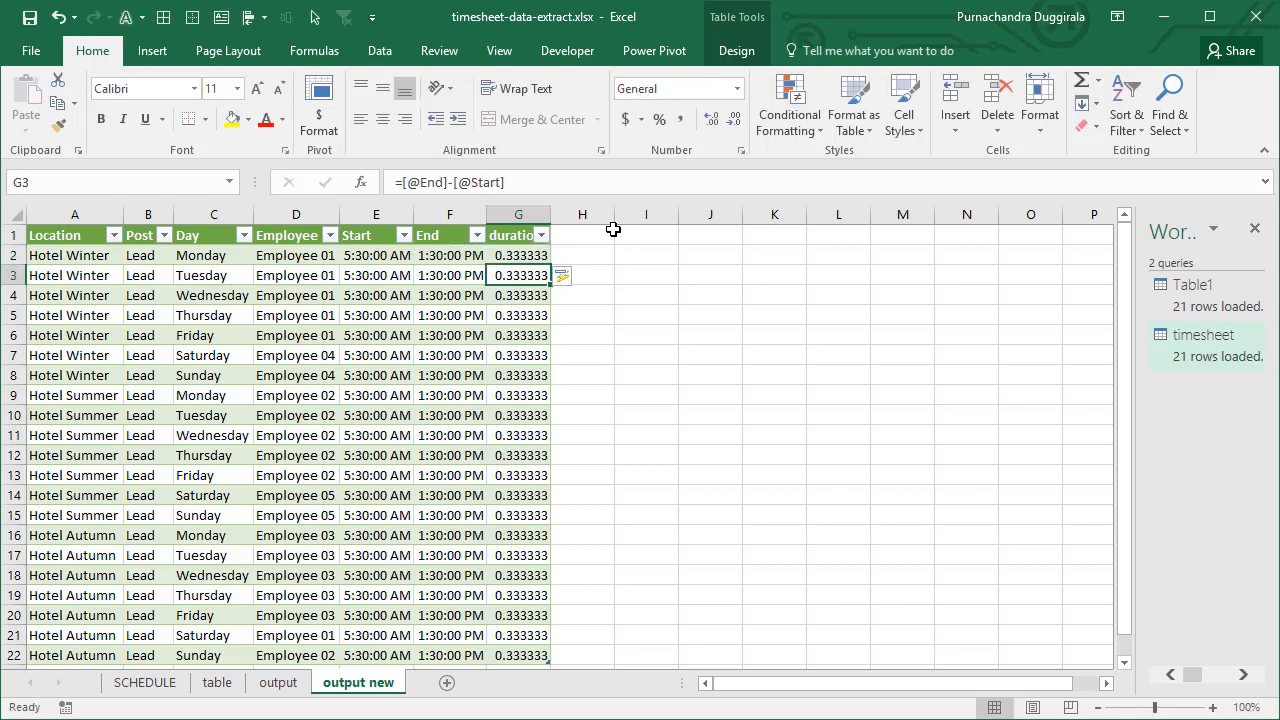
key("Up")
key("F2")
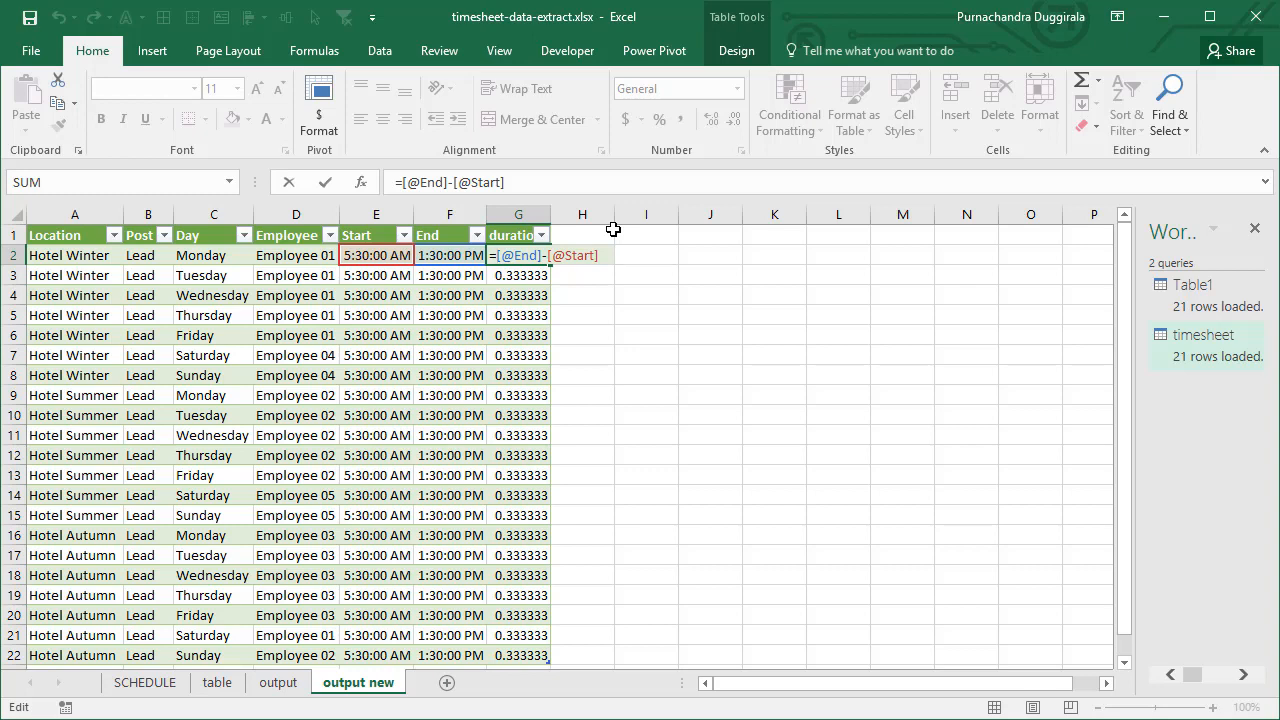
type("if(")
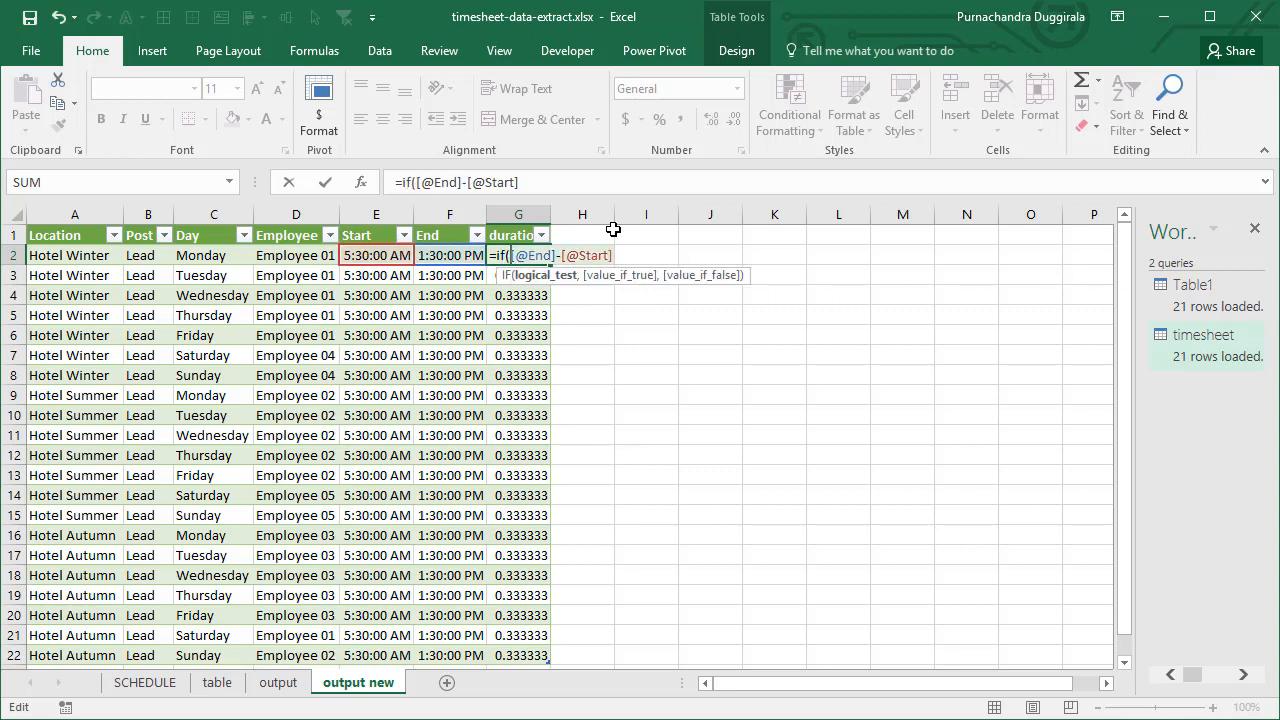
left_click(452, 256)
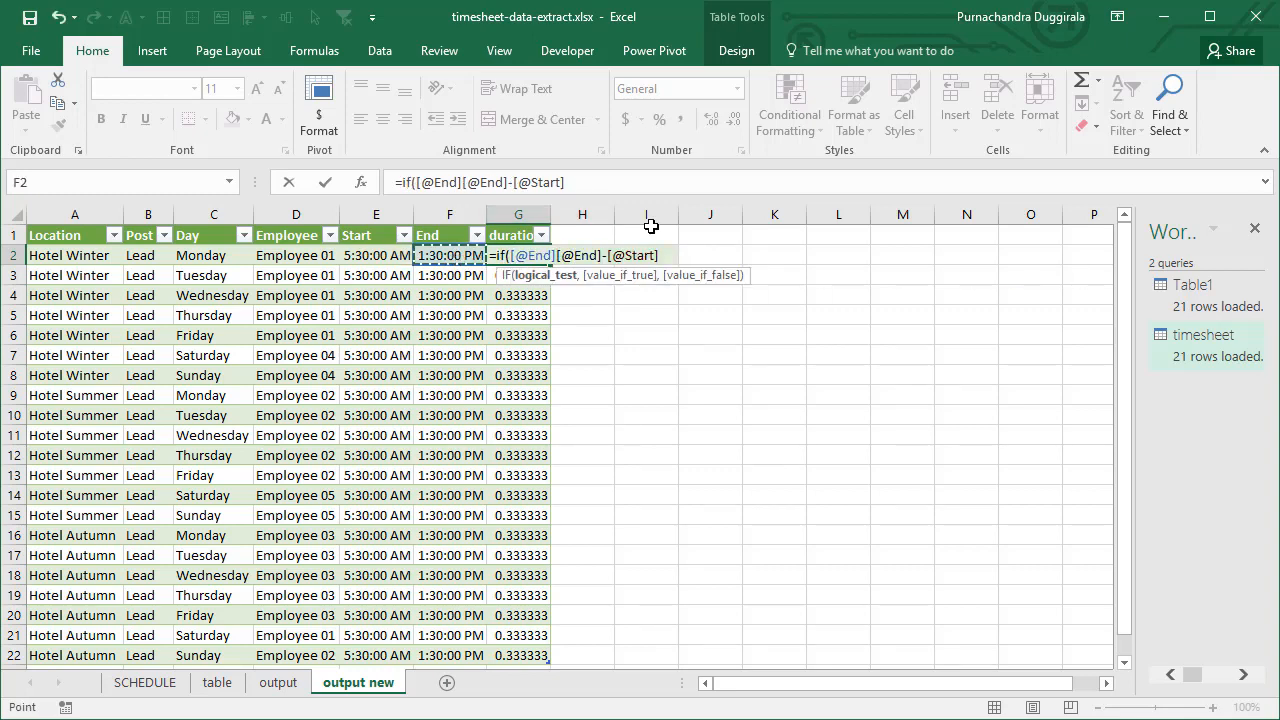
type("<")
left_click(398, 258)
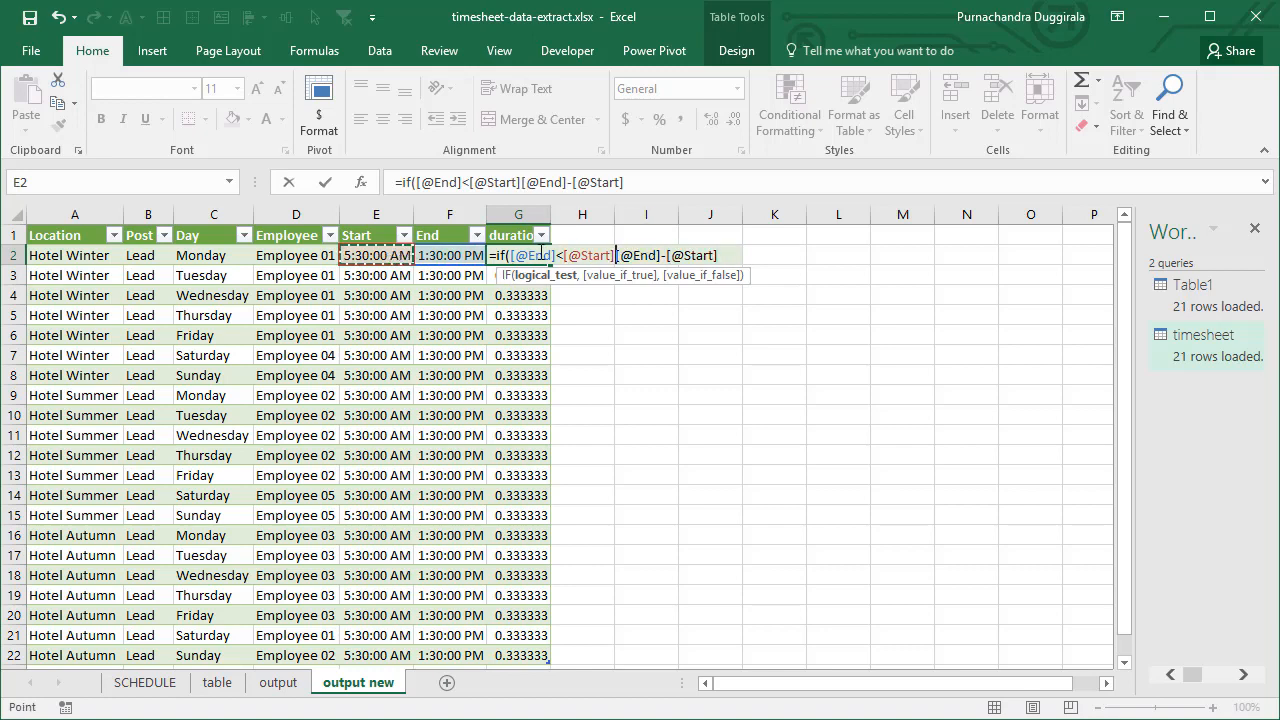
type(",")
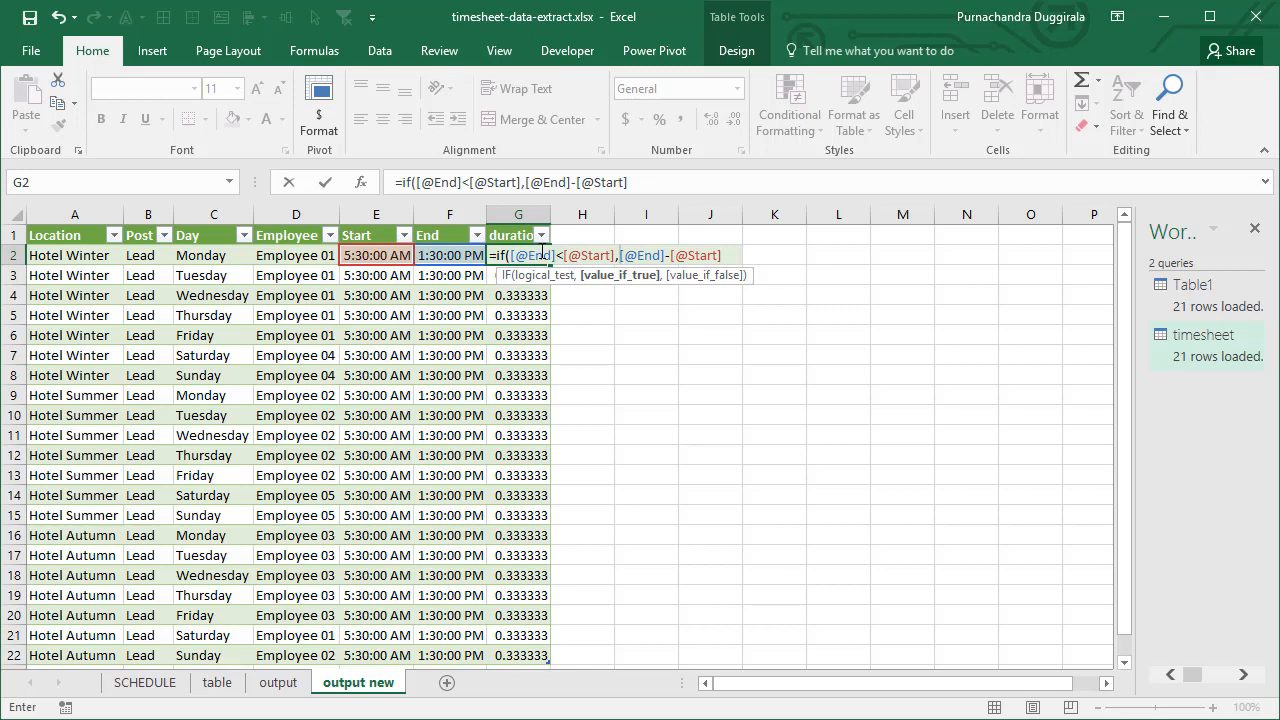
type("1+")
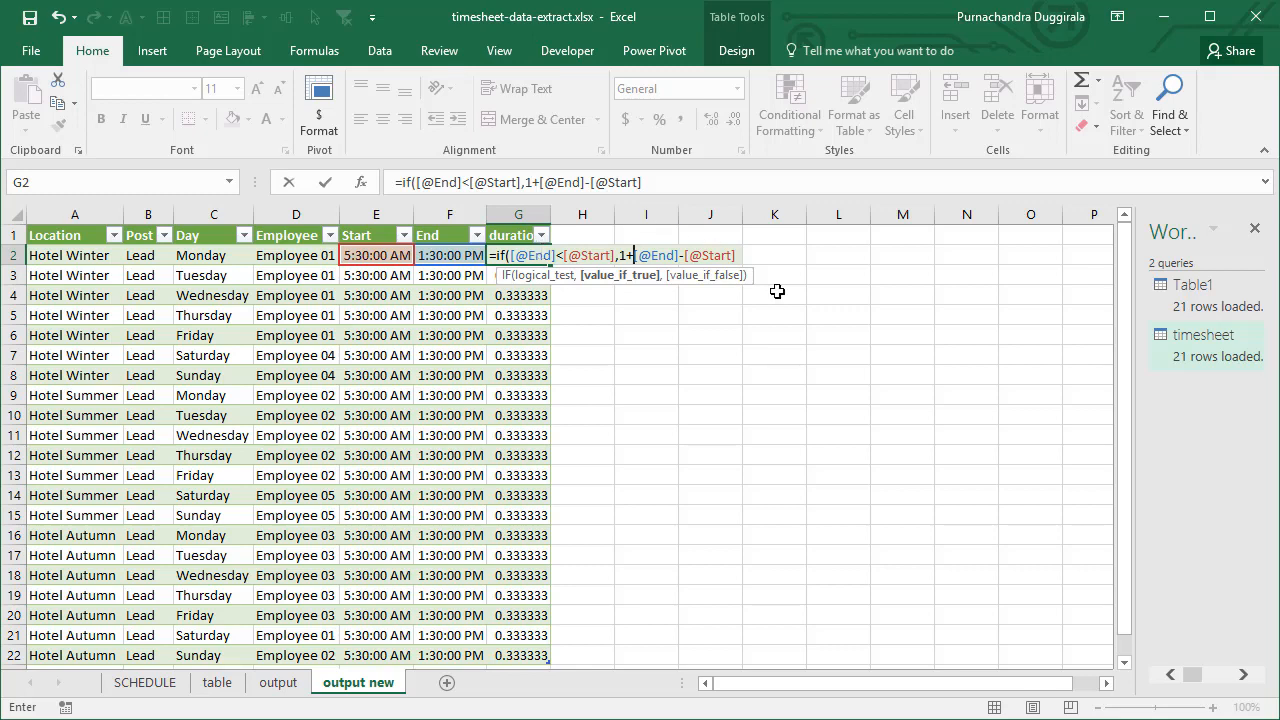
left_click(741, 255)
type(",")
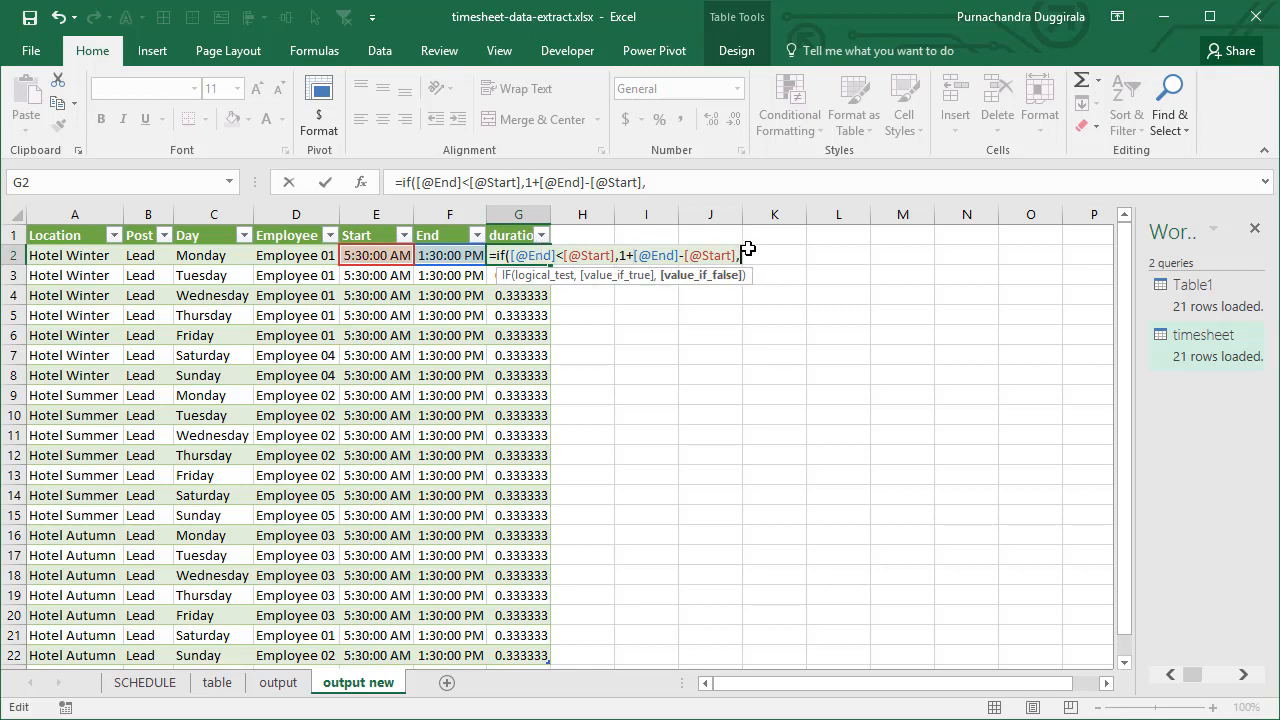
left_click(450, 256)
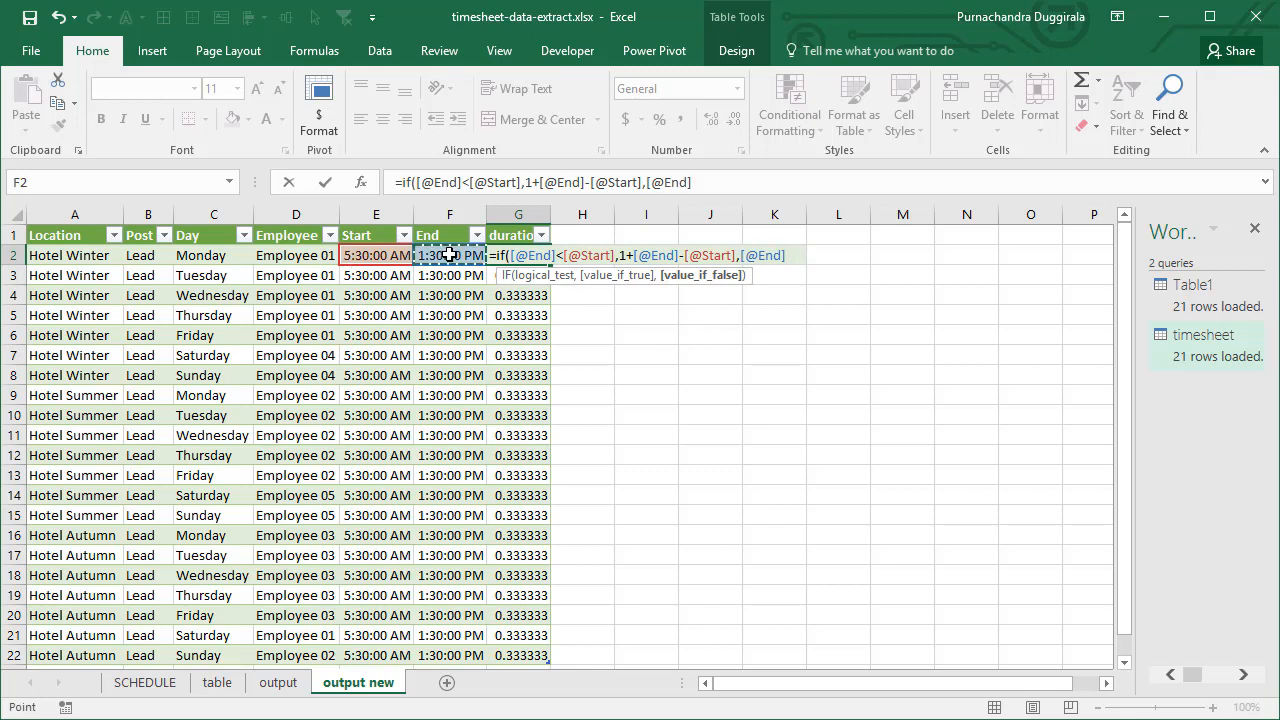
type("-")
left_click(372, 256)
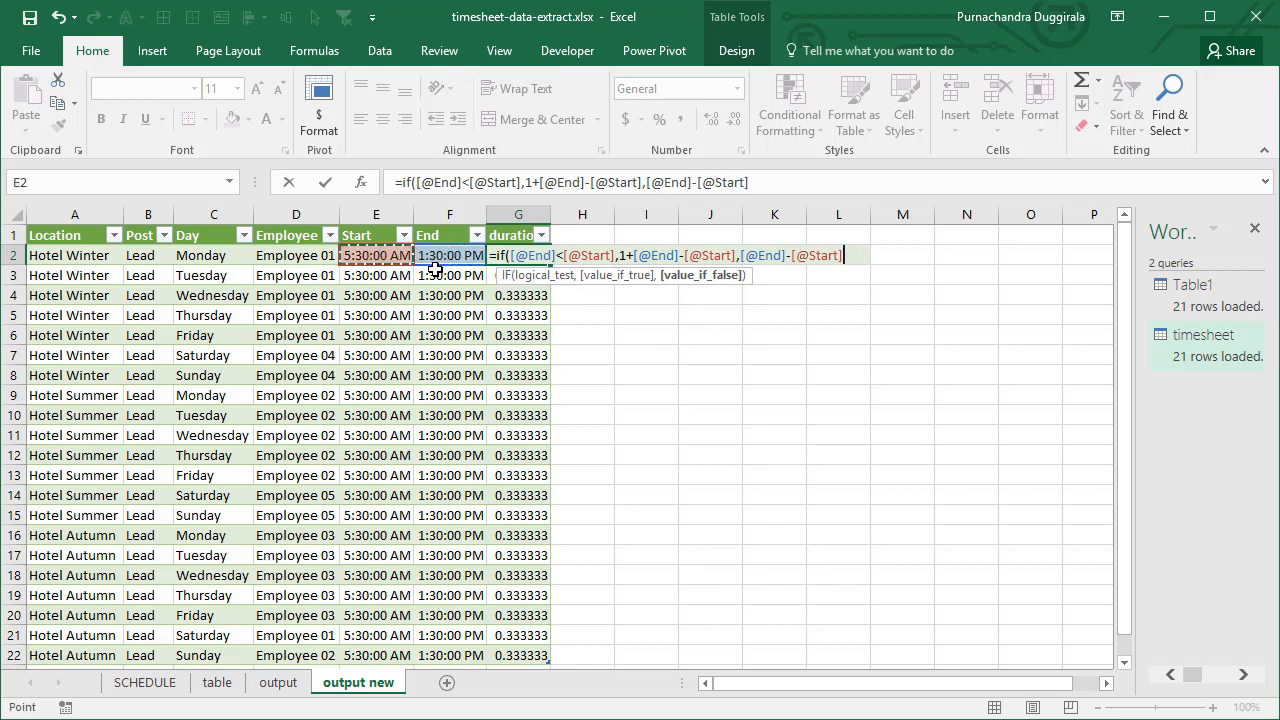
key("Return")
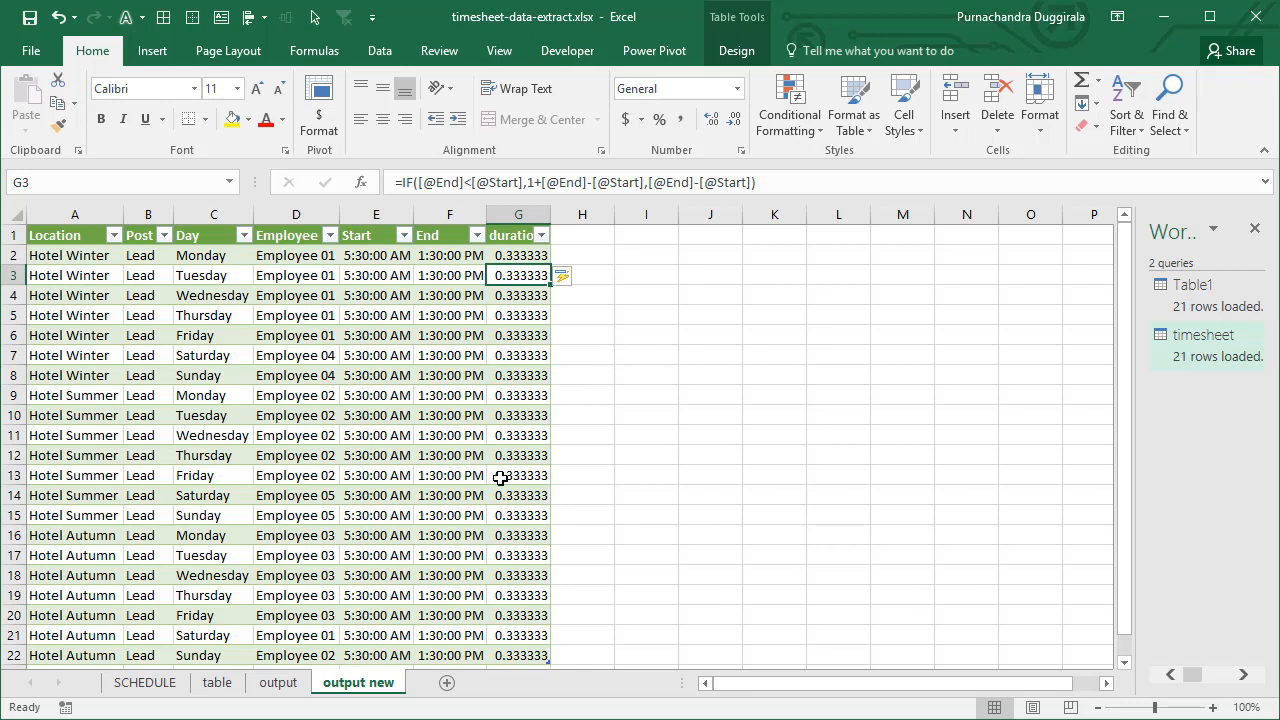
Try to enter Employee 02 in C5 of the table sheet, for Hotel Winter's first Monday Reception 1 shift
left_click(215, 684)
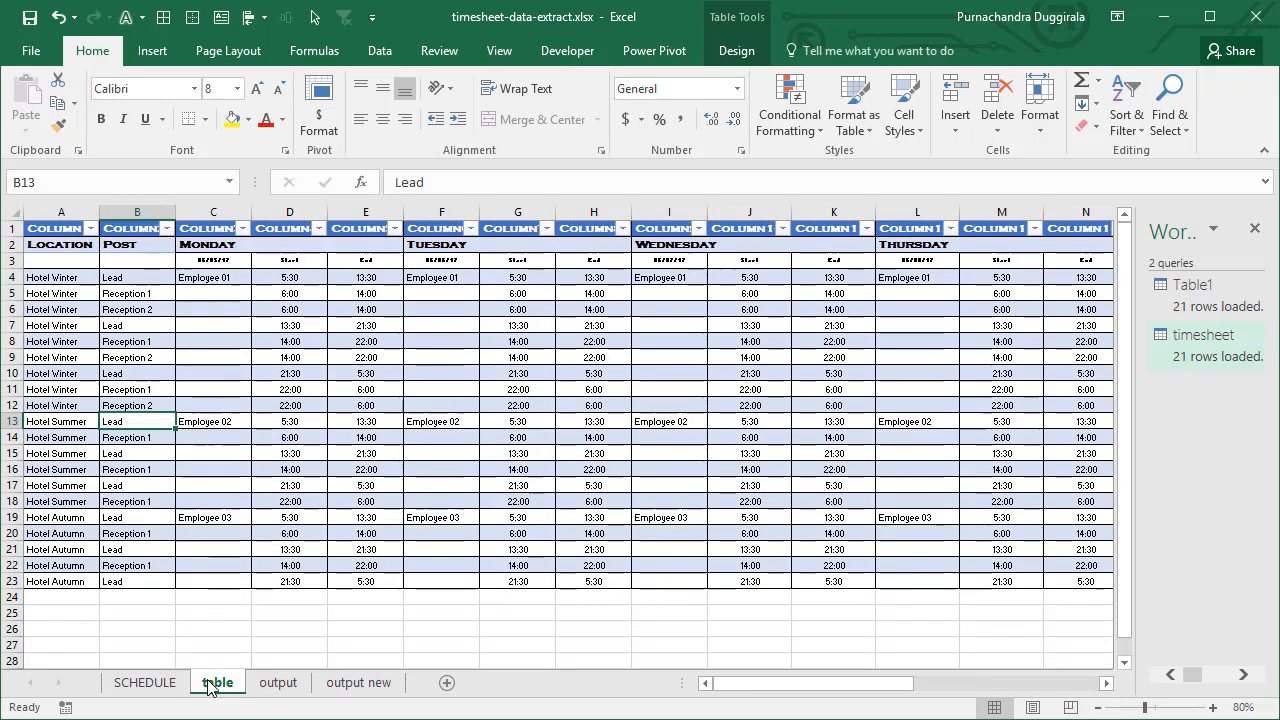
left_click(205, 294)
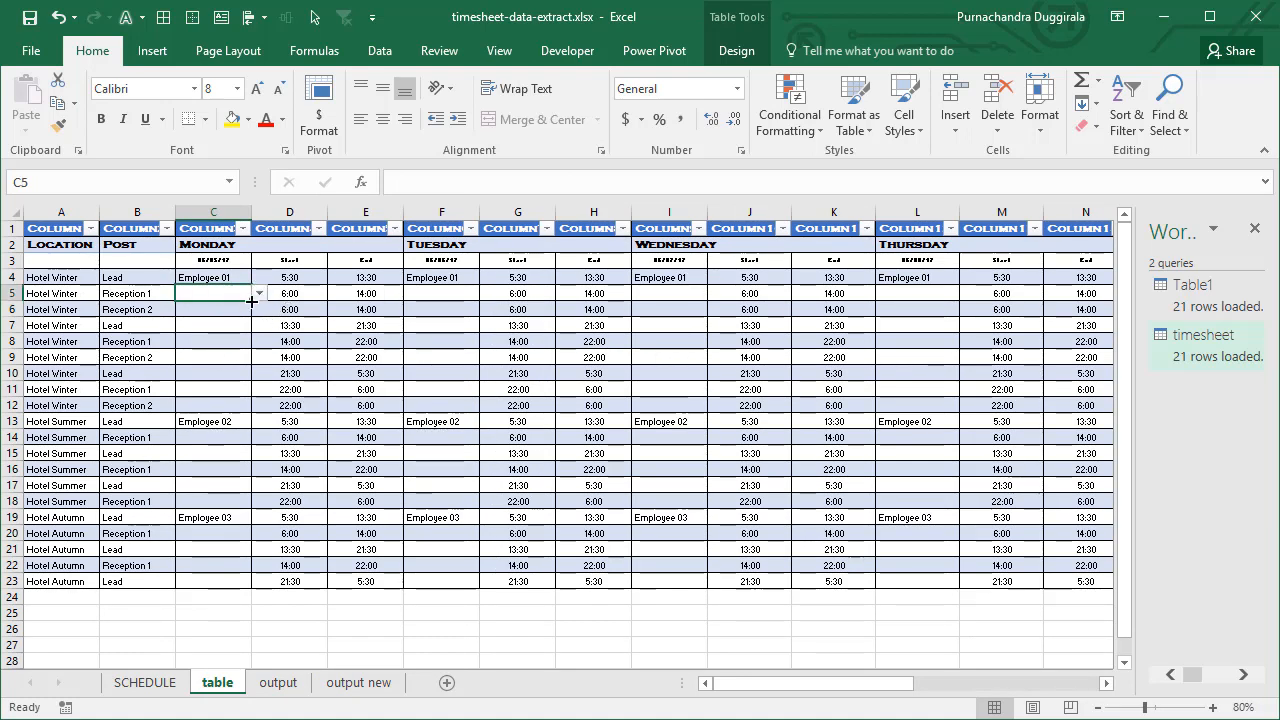
type("Employee")
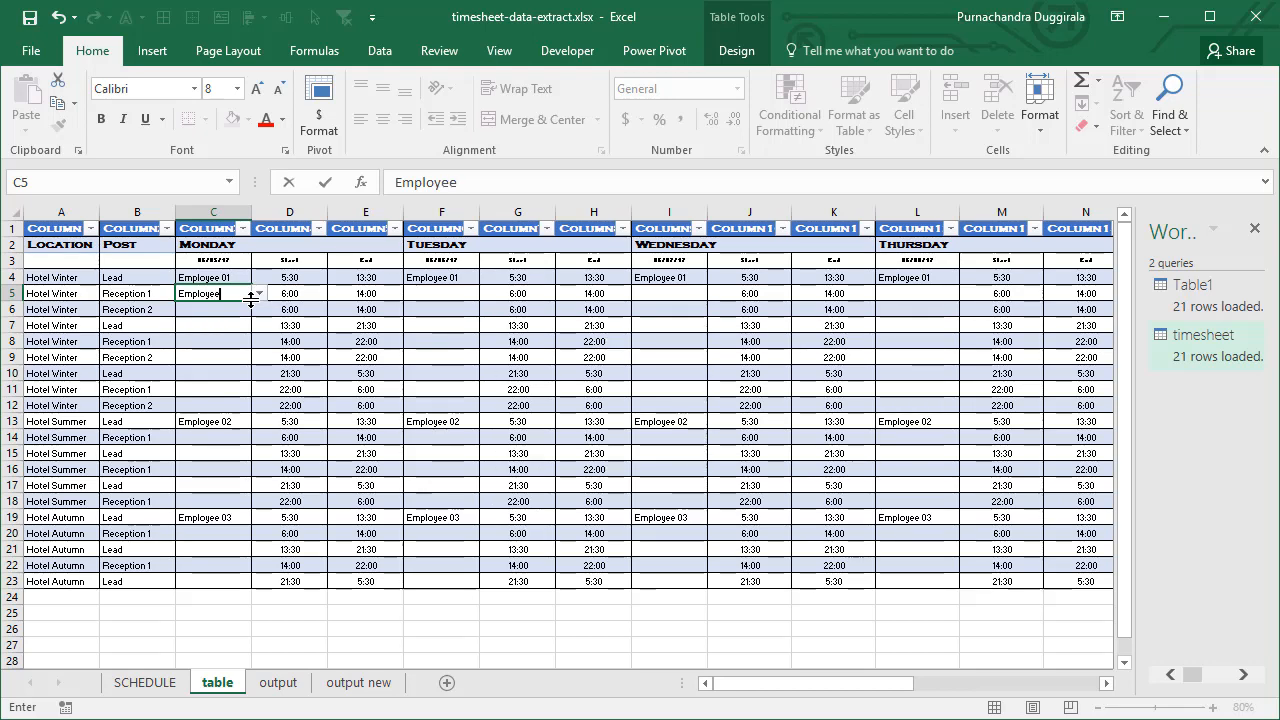
type(" 02")
key("Return")
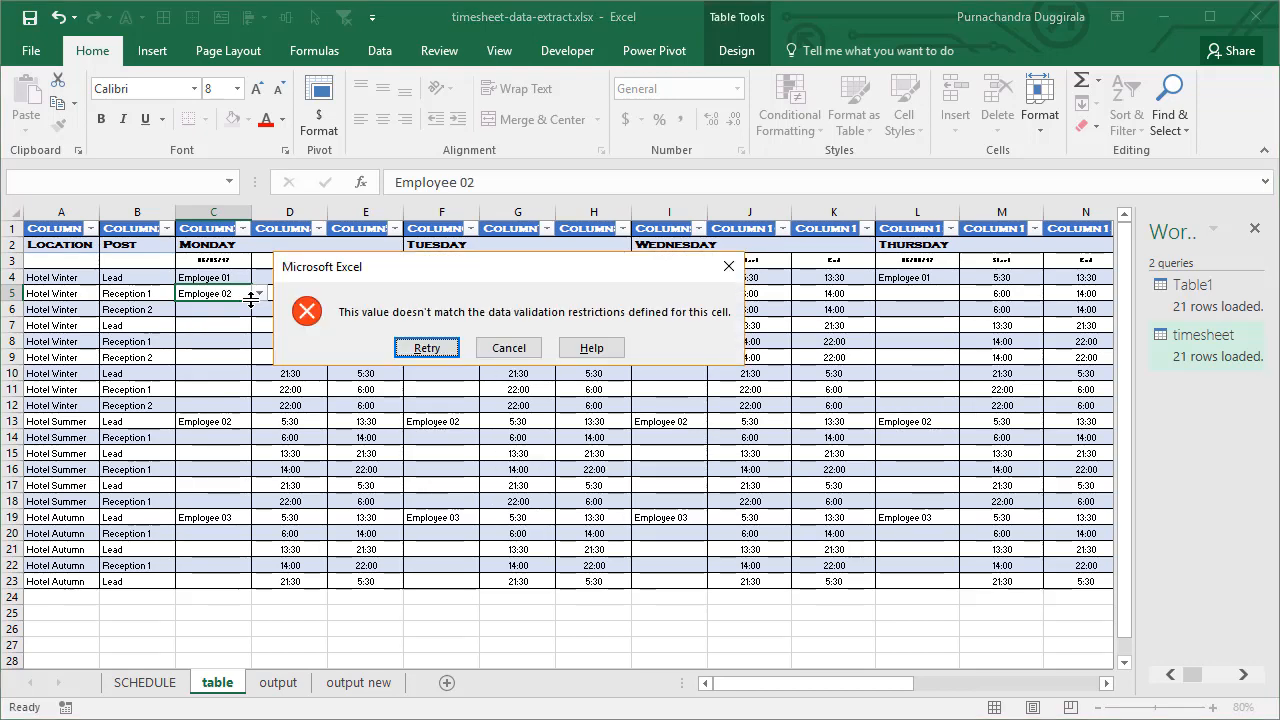
left_click(497, 355)
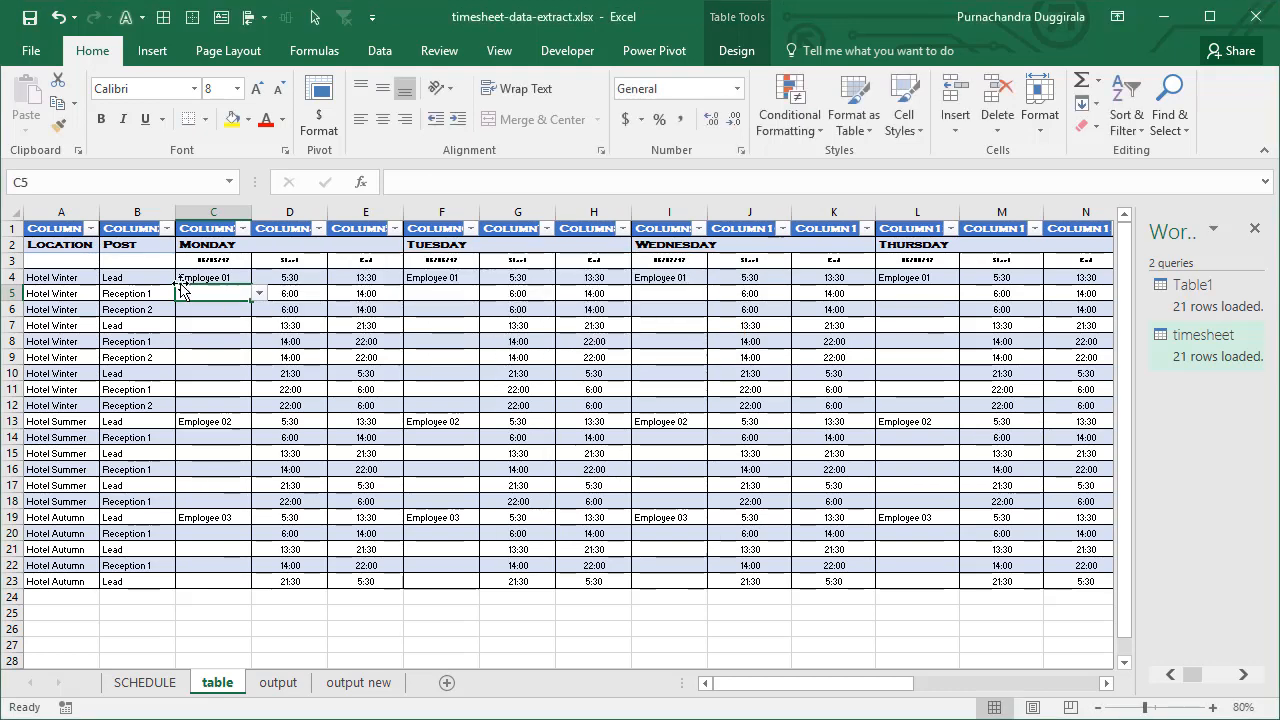
Remove the list restriction from the Monday employee cells C4:C23 by setting their data validation to allow any value
left_click(214, 279)
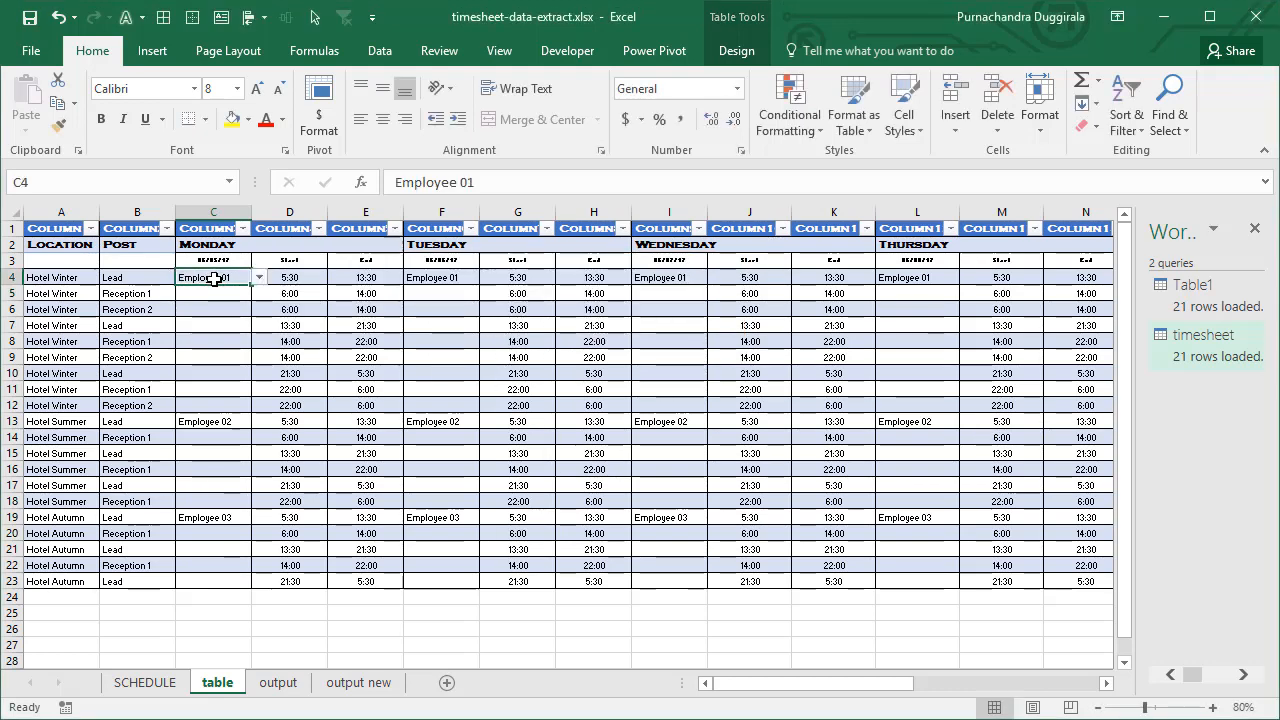
left_click(232, 579, "shift")
left_click(368, 55)
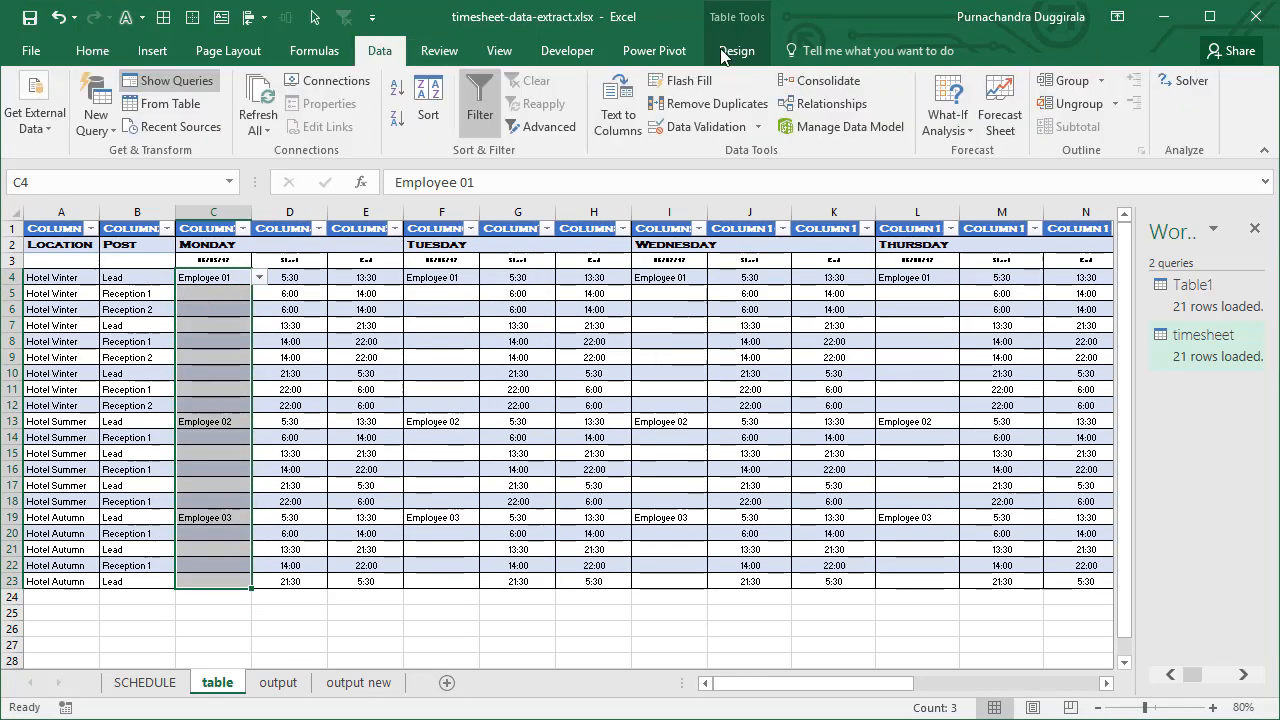
left_click(703, 125)
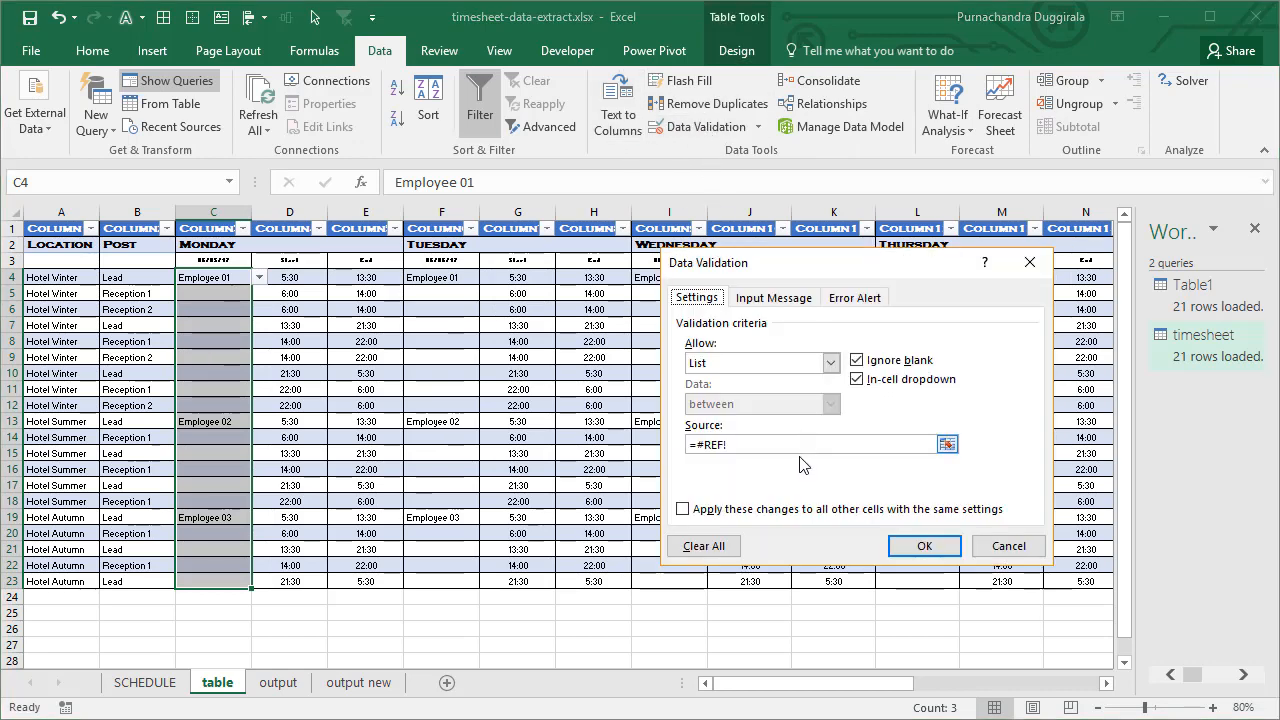
key("Escape")
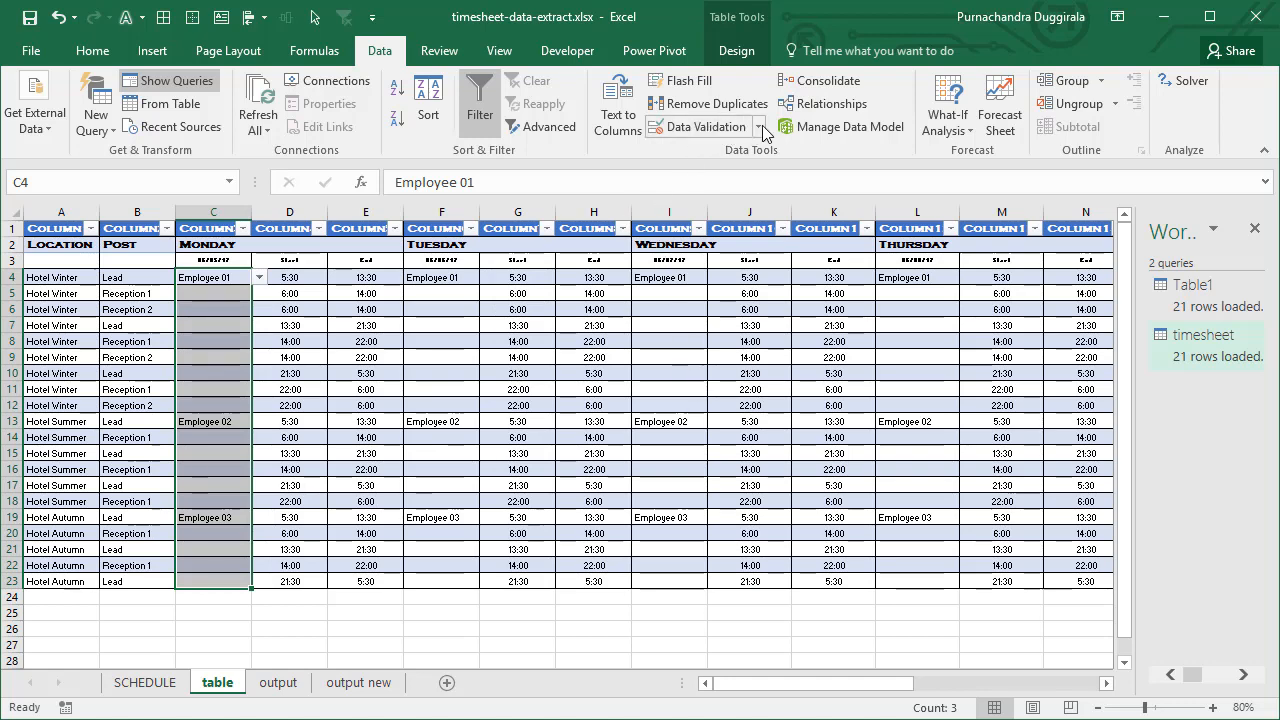
right_click(220, 296)
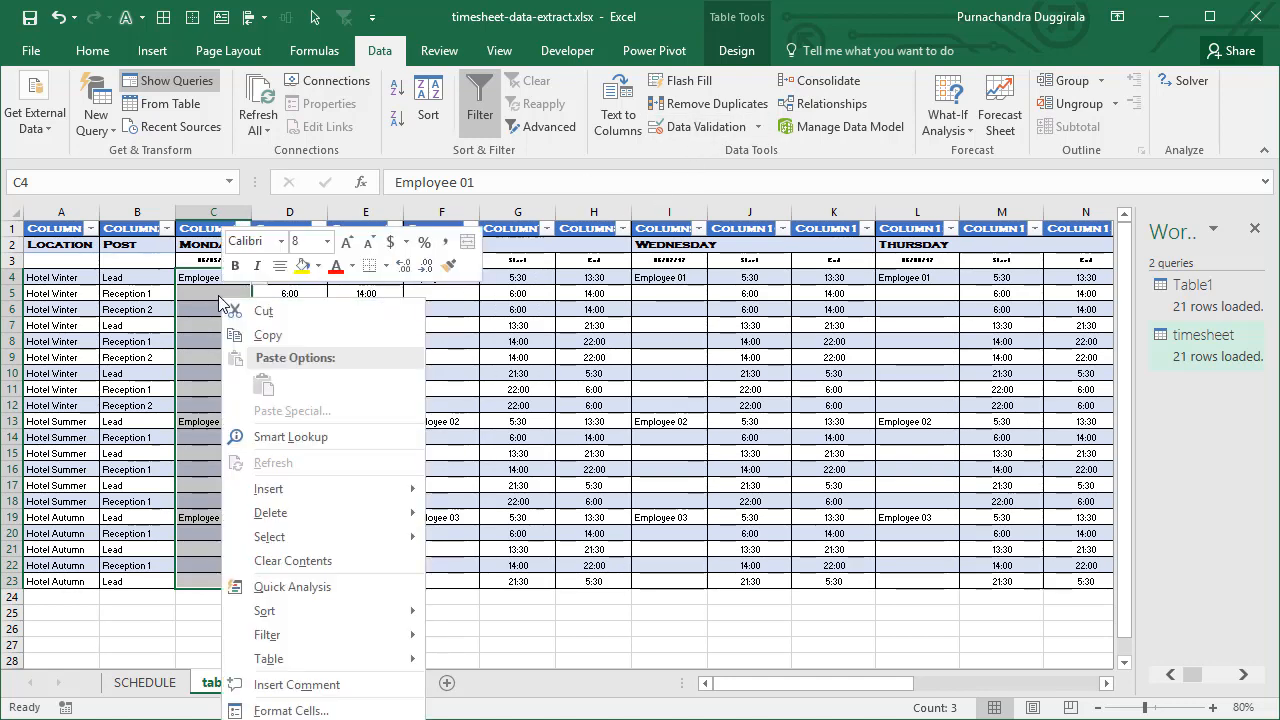
key("Escape")
left_click(759, 127)
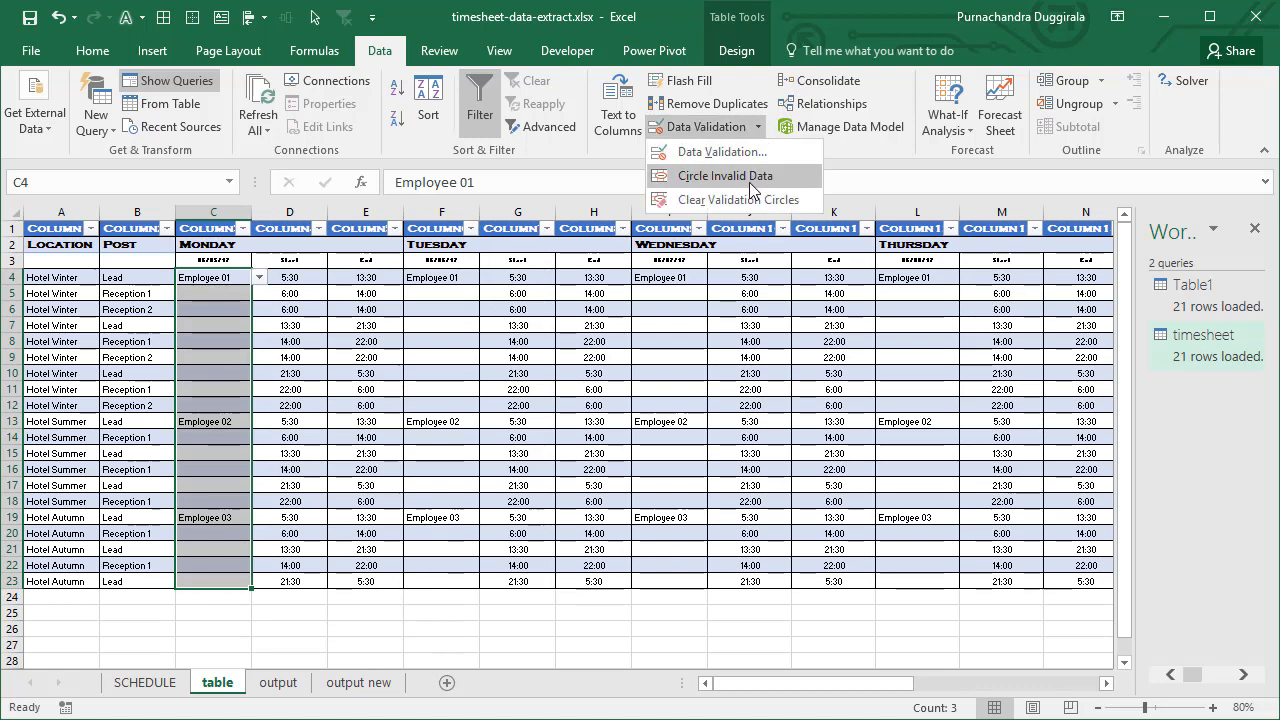
left_click(737, 151)
left_click(762, 364)
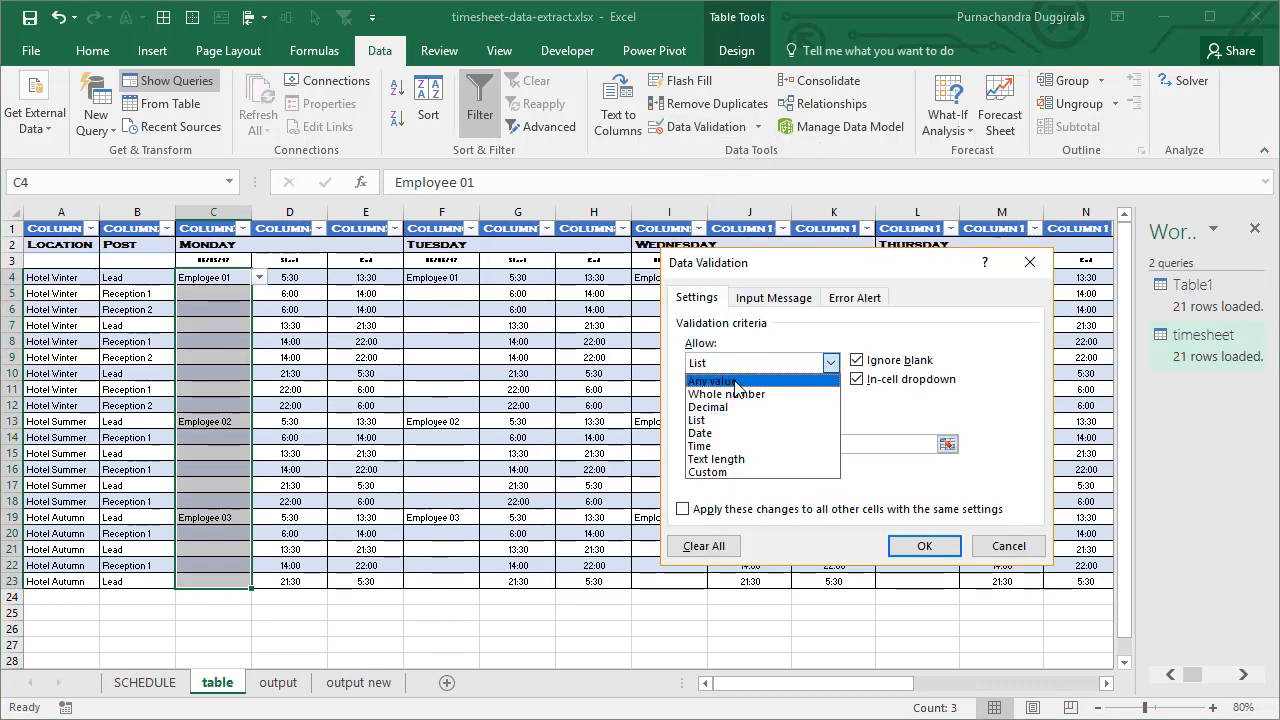
left_click(712, 381)
left_click(925, 546)
Fill the Monday employee cells C5:C8 with Employee 02, Employee 03, an employee's name and You
left_click(231, 291)
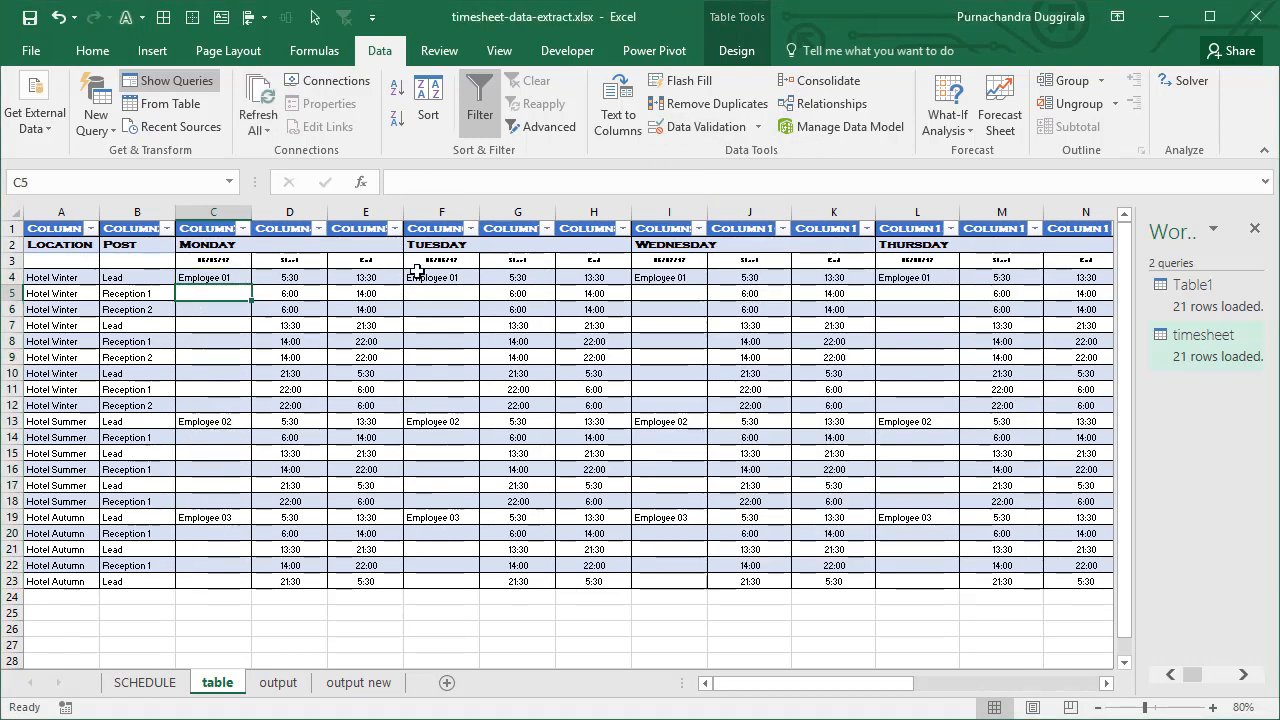
type("Emplo")
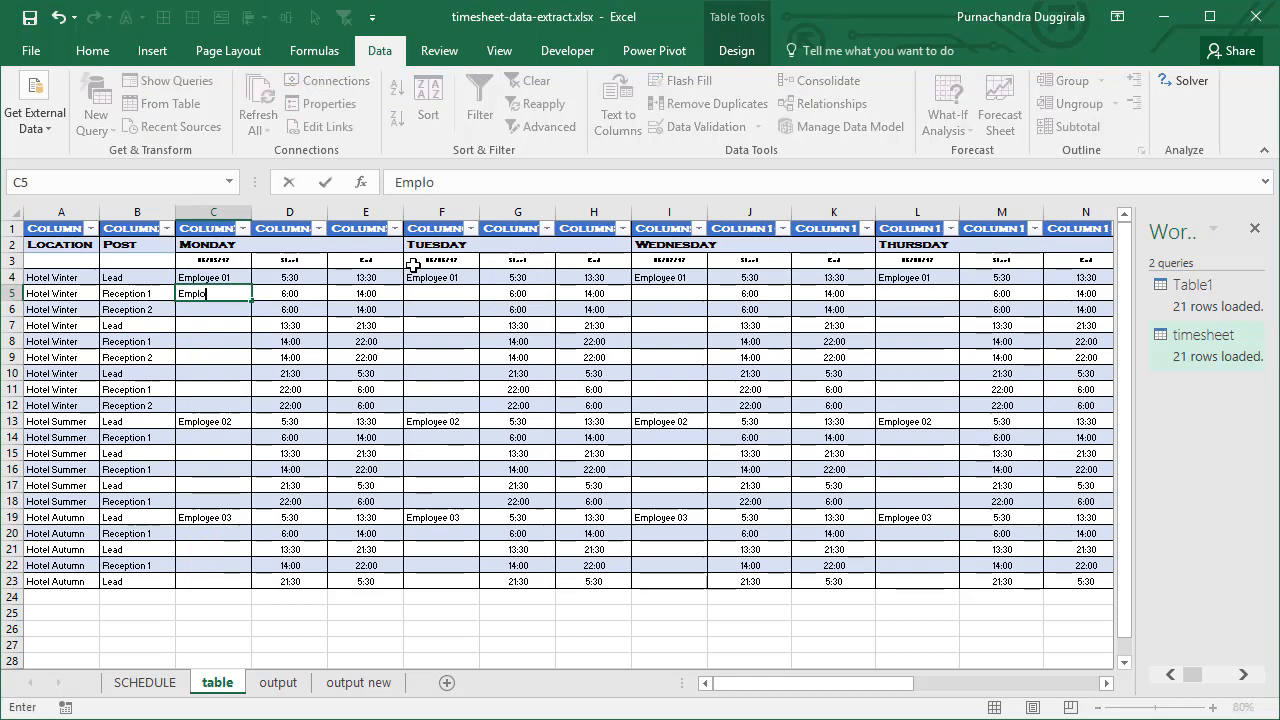
type("yee 02")
key("Return")
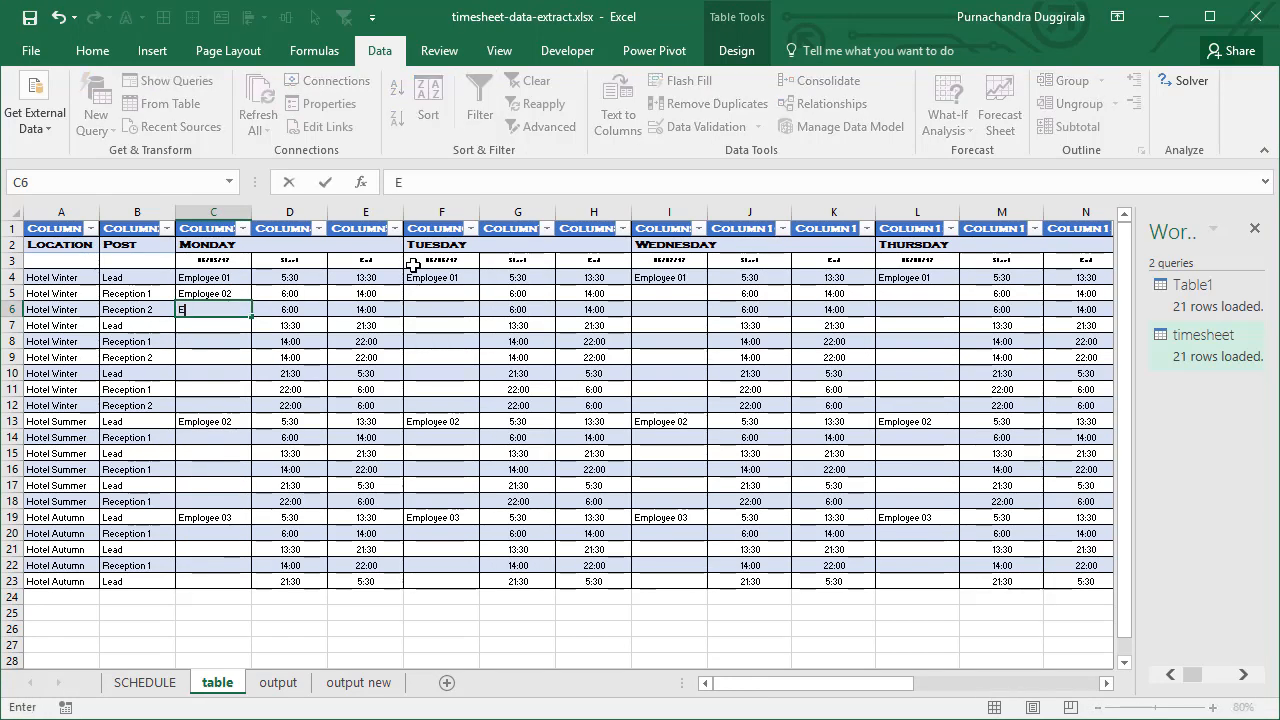
type("Employee")
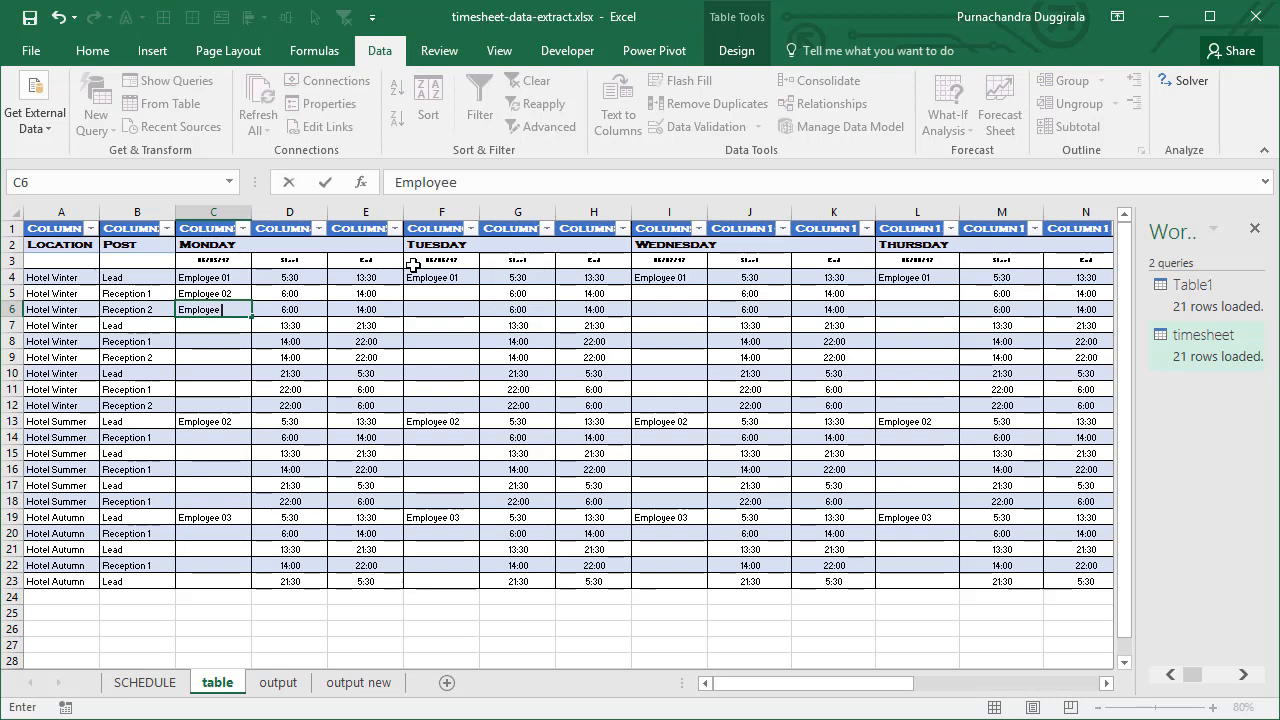
type(" 03")
key("Return")
type("Chandoo")
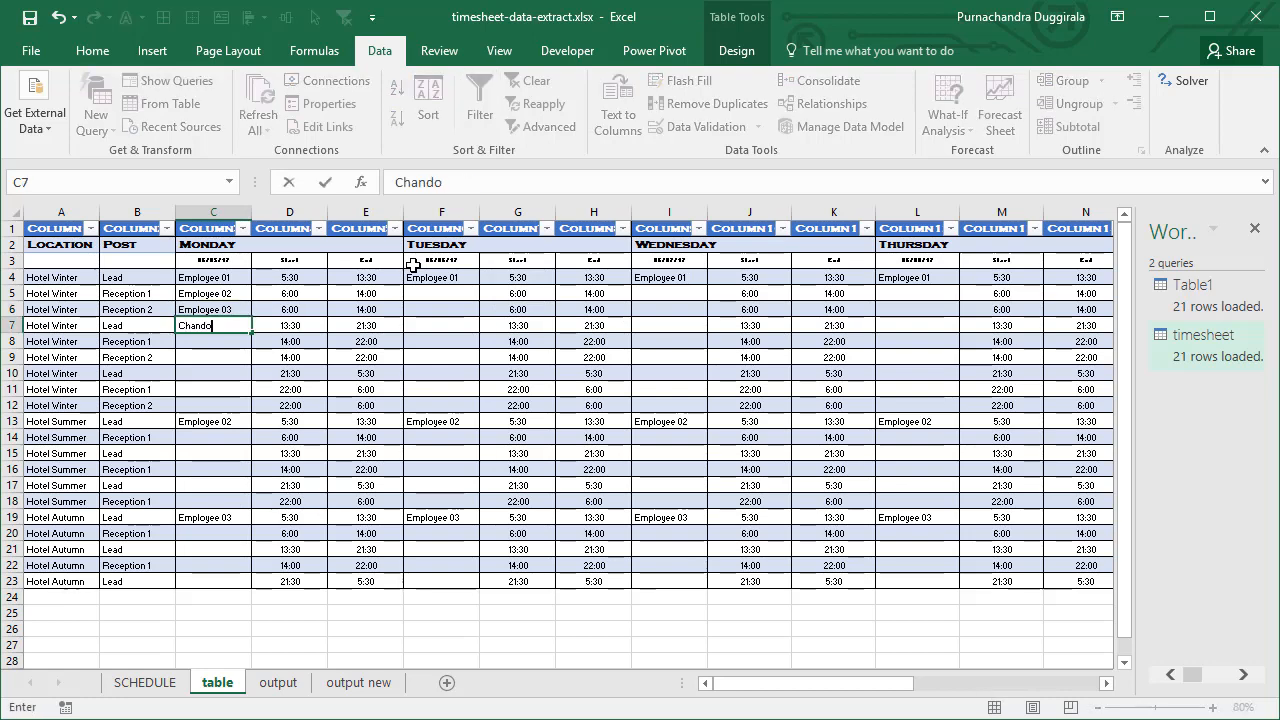
key("Return")
type("You")
key("Return")
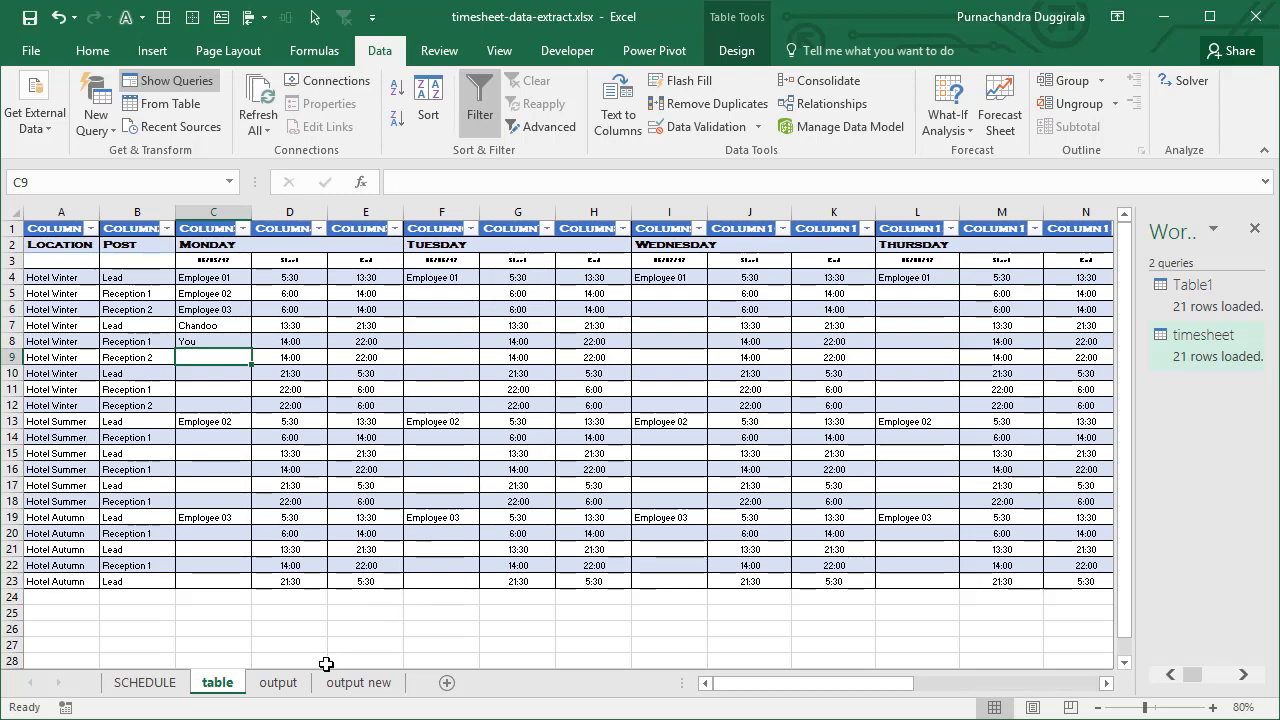
Refresh the timesheet query on the output new sheet and widen the list of workbook queries
left_click(355, 684)
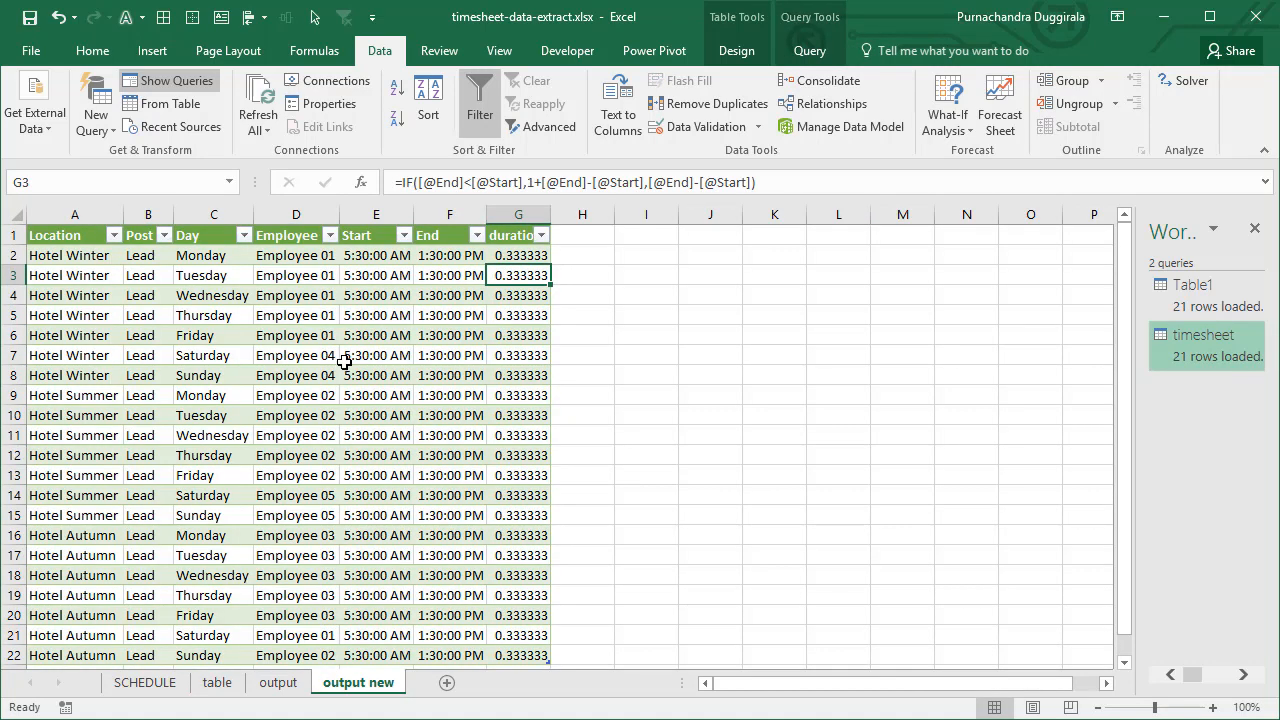
right_click(1205, 350)
left_click(1057, 442)
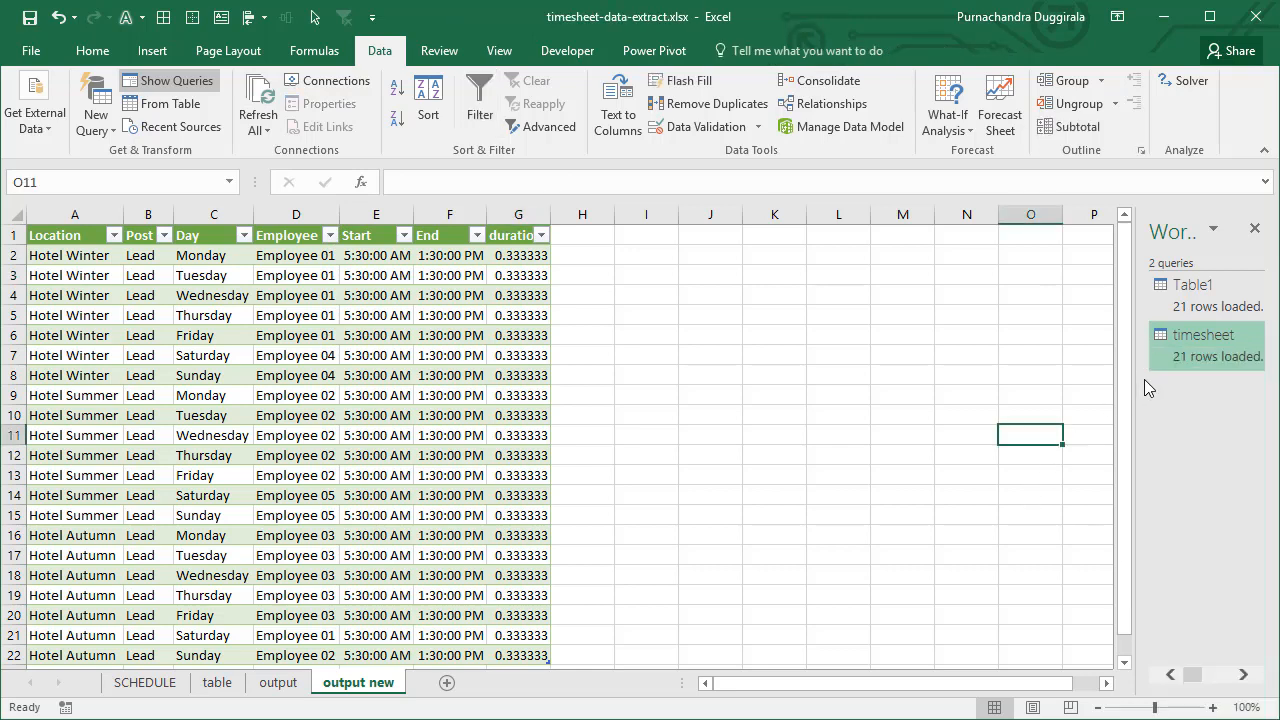
left_click_drag(1137, 365, 966, 358)
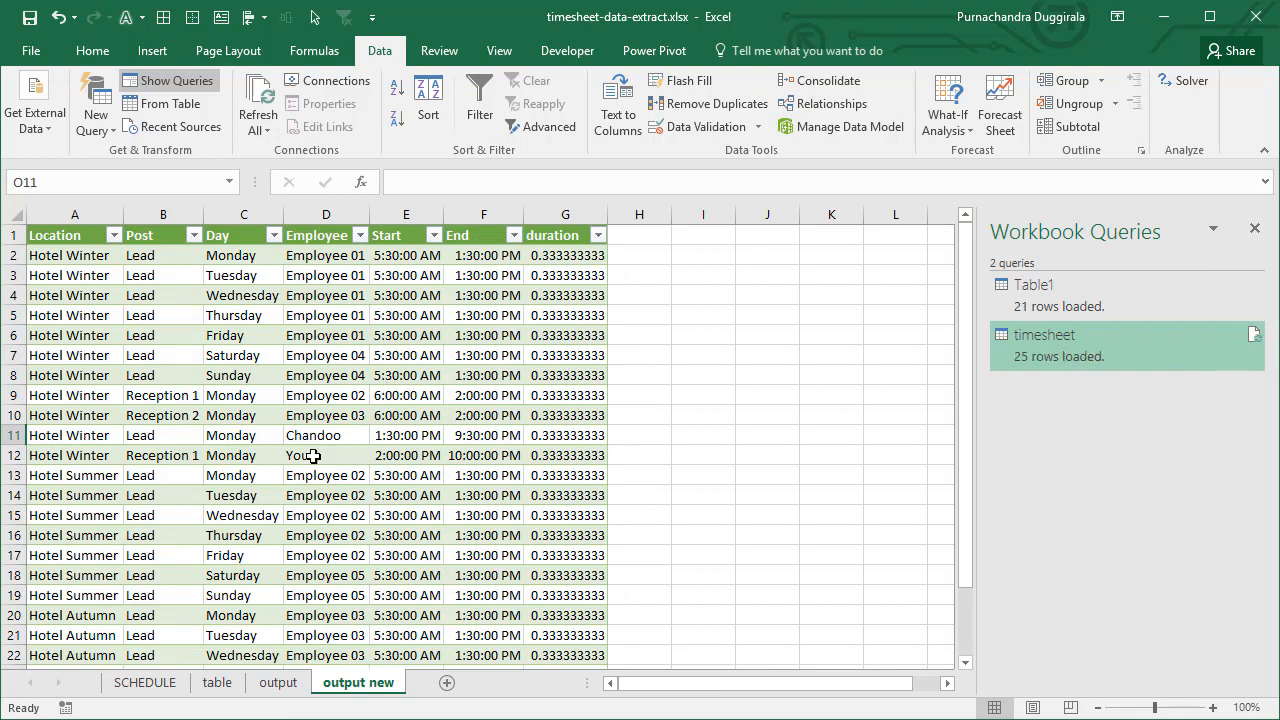
Check the refreshed output new table for the added employee shifts and compare it with the table and SCHEDULE sheets
left_click_drag(322, 430, 565, 458)
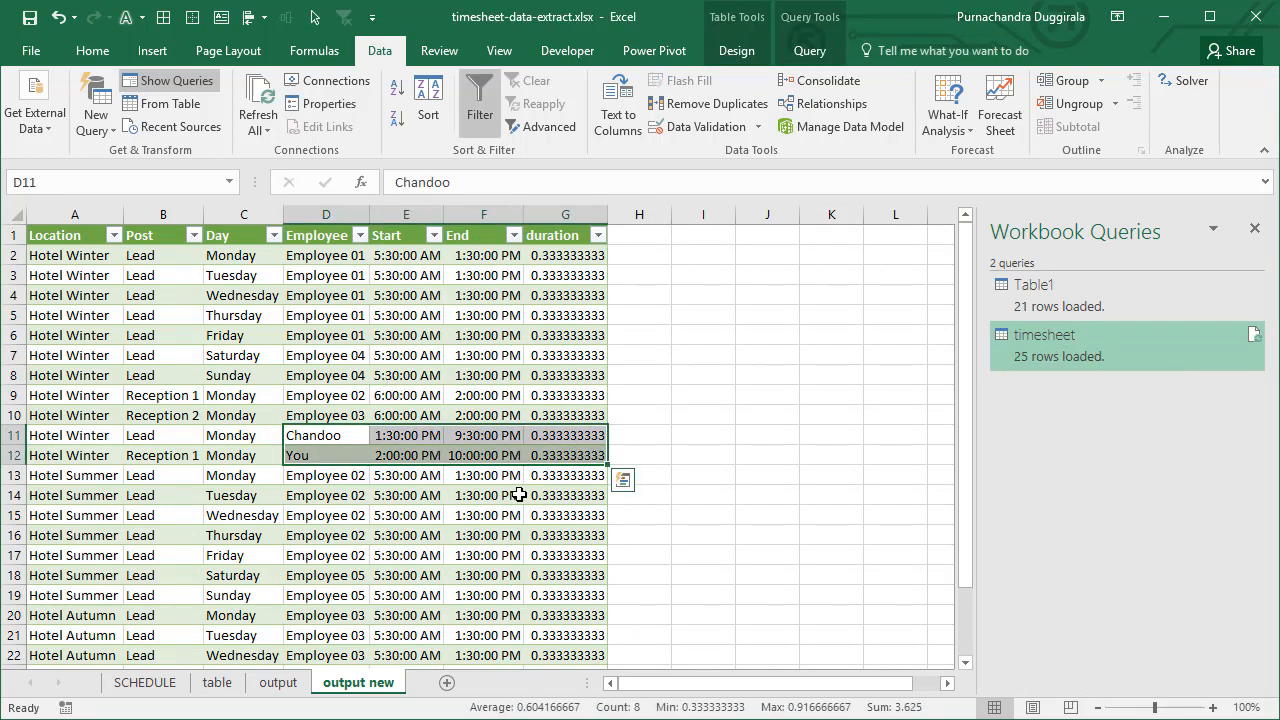
left_click(433, 474)
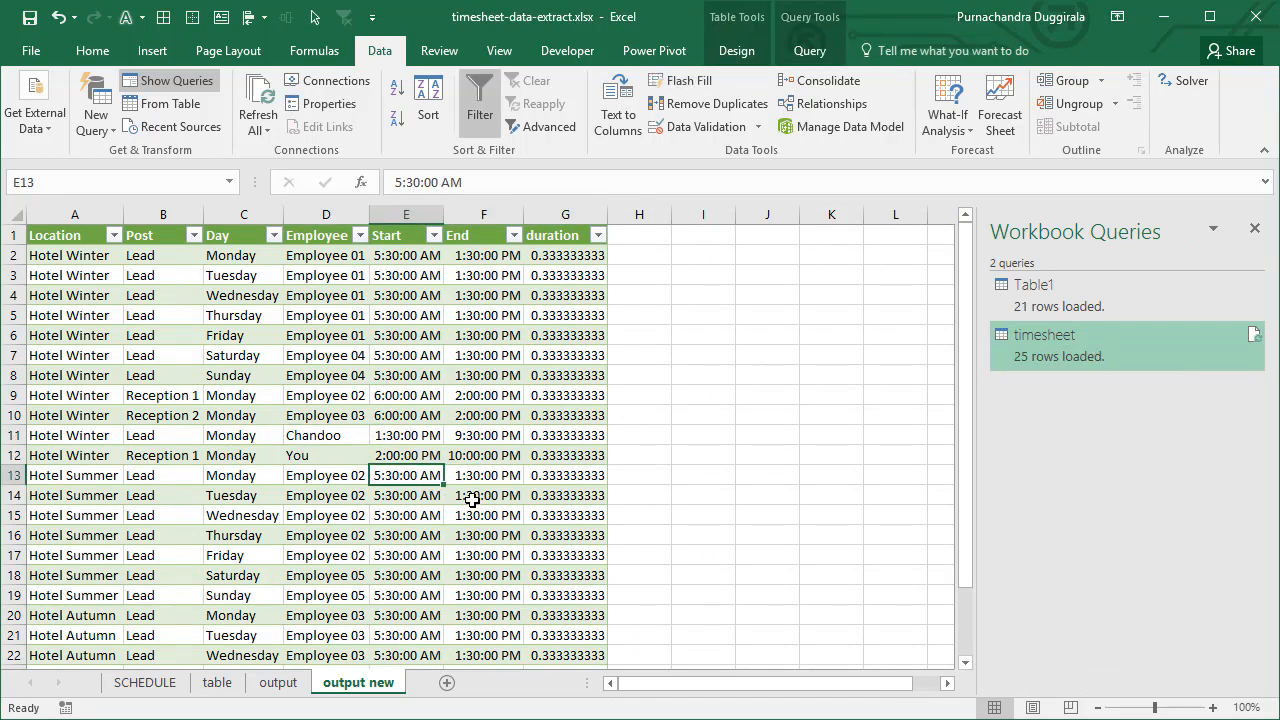
left_click_drag(965, 407, 970, 558)
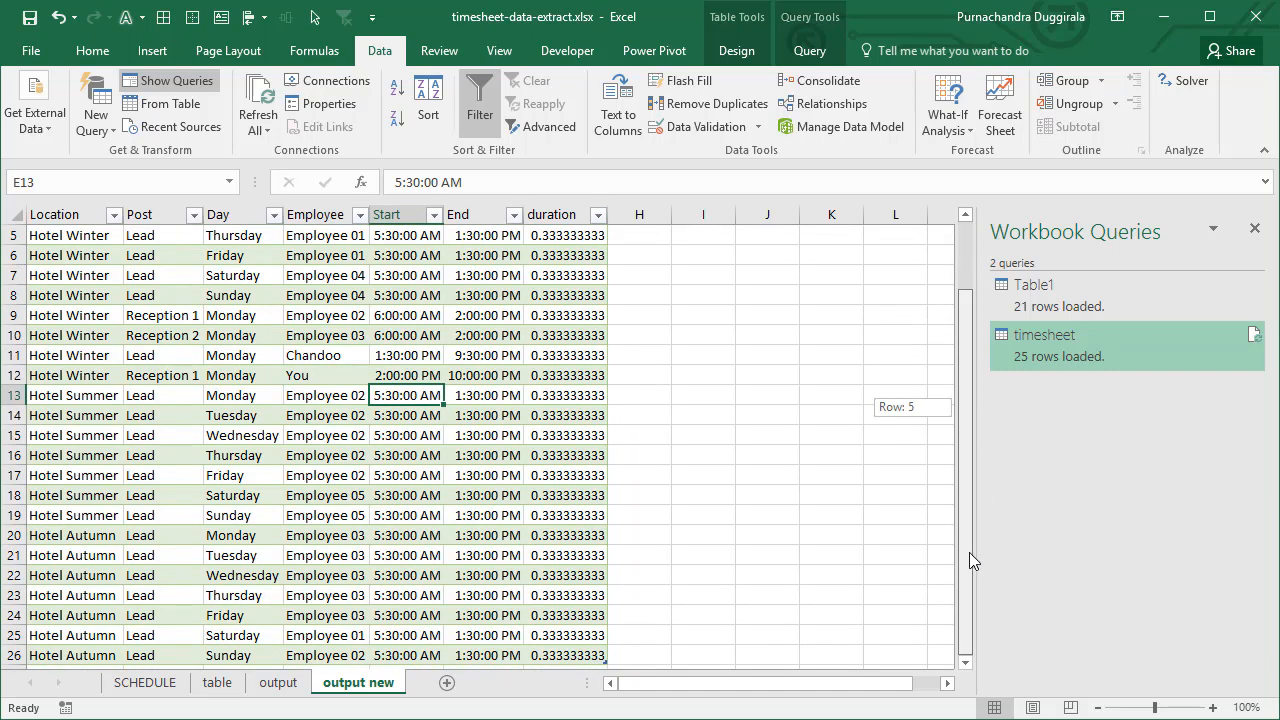
left_click_drag(969, 552, 946, 338)
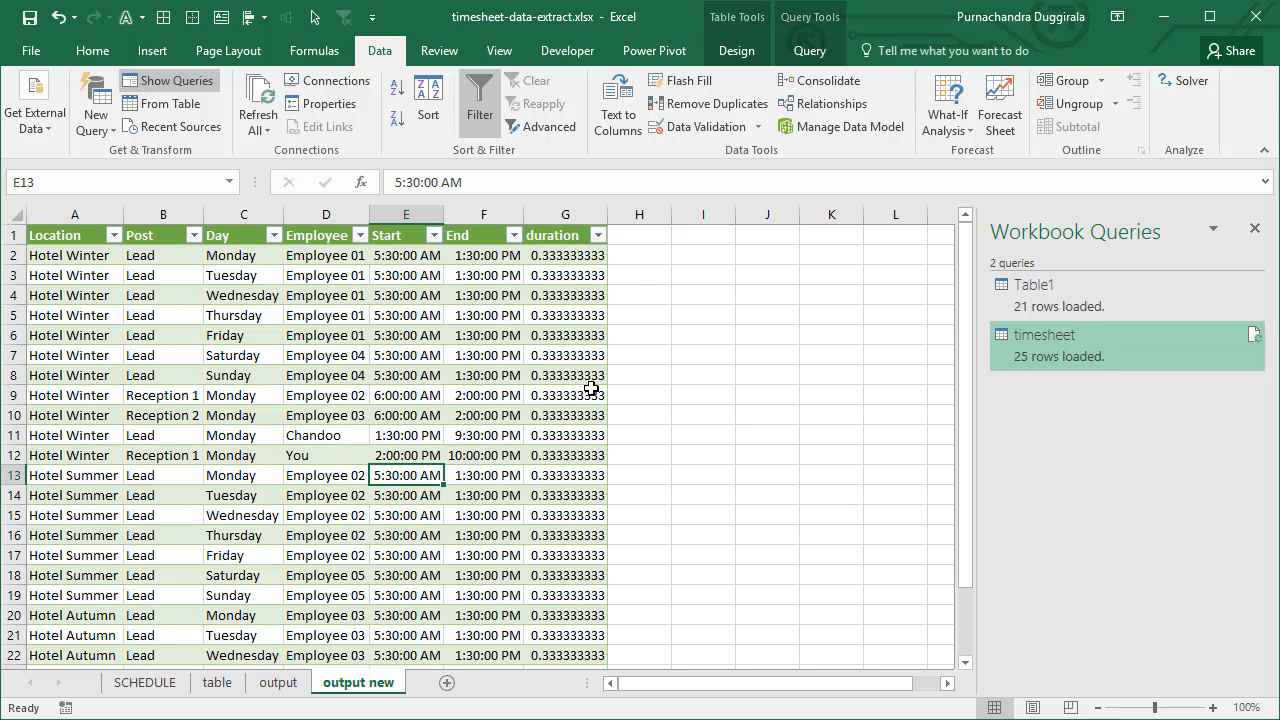
left_click(218, 682)
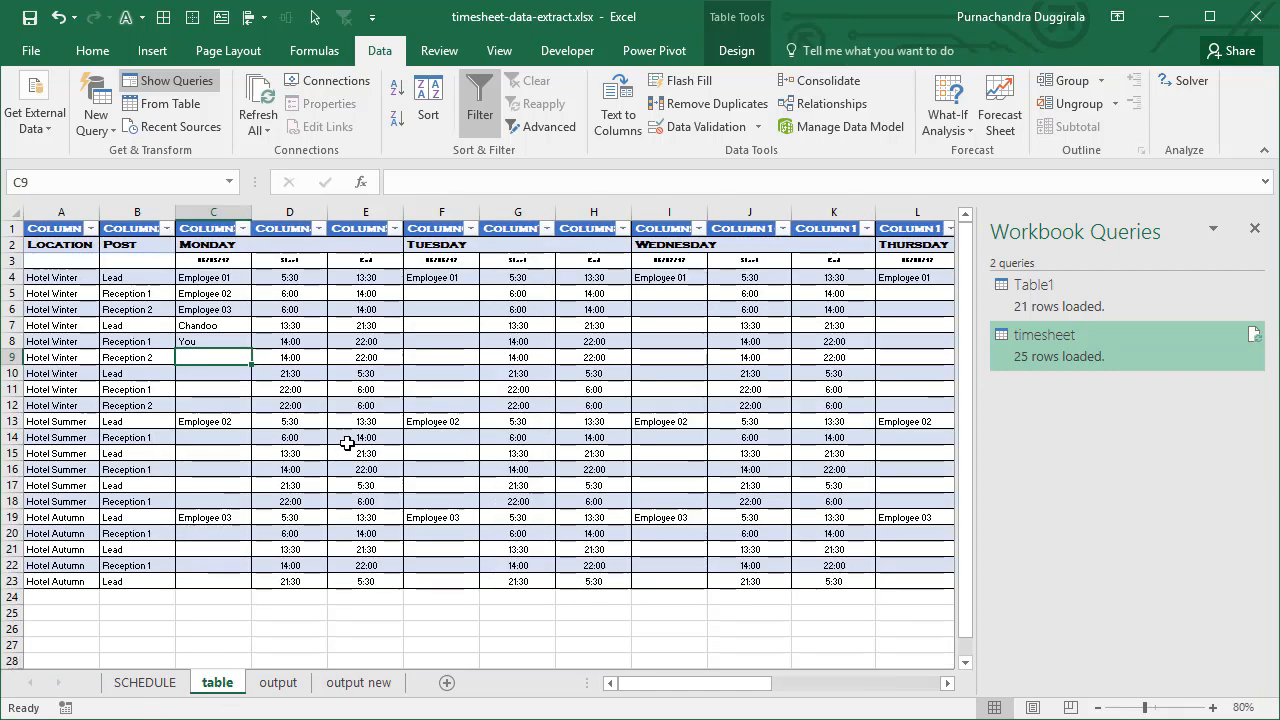
left_click(362, 686)
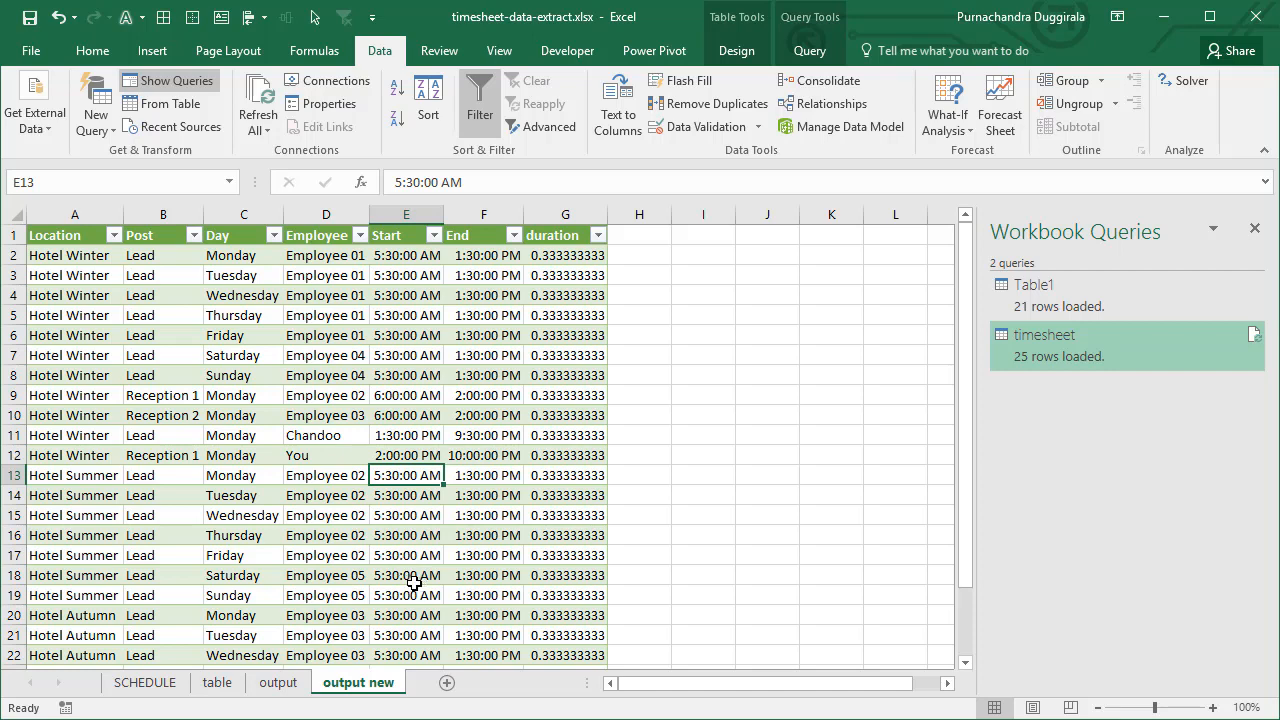
left_click(150, 682)
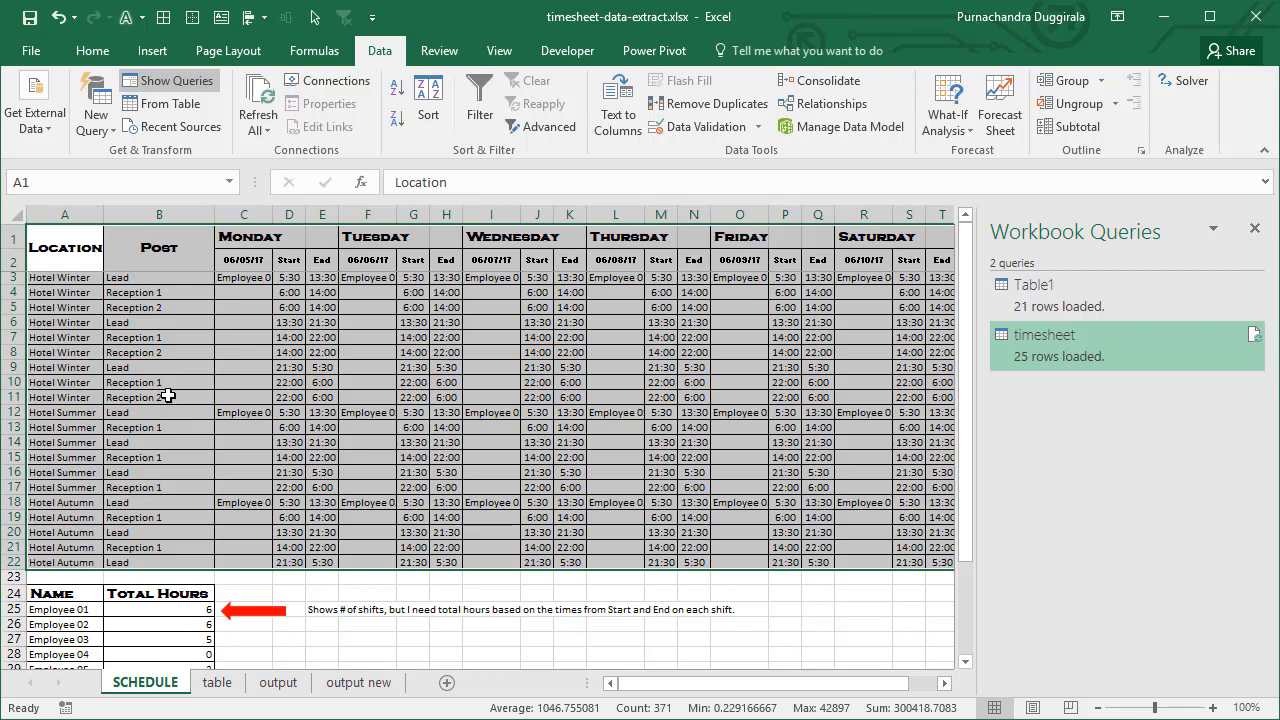
left_click(359, 690)
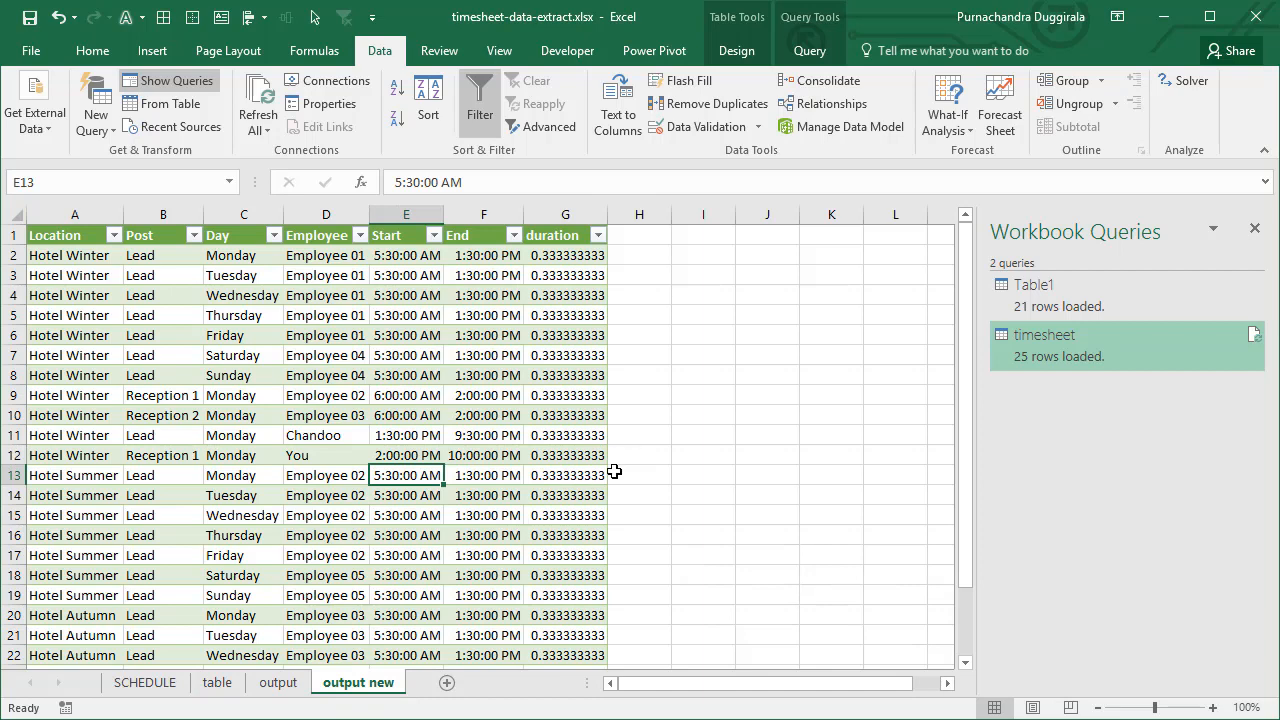